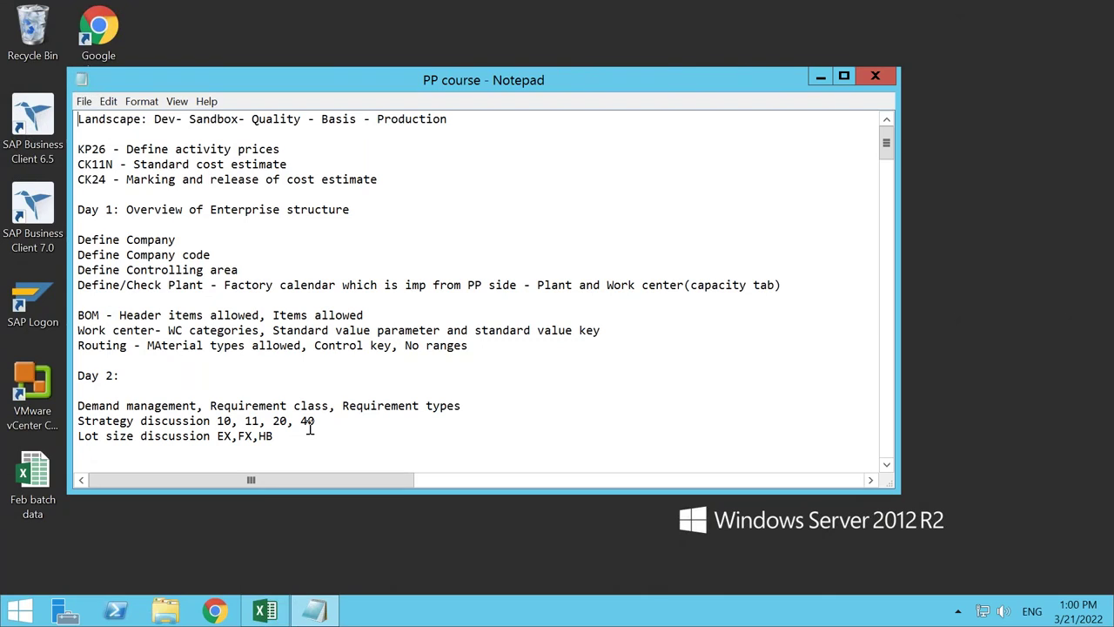
Step: Highlight the Day 2 demand management, strategy and lot size lines in the notes and move the window clear of the desktop shortcuts
scroll(309, 427, "down", 1)
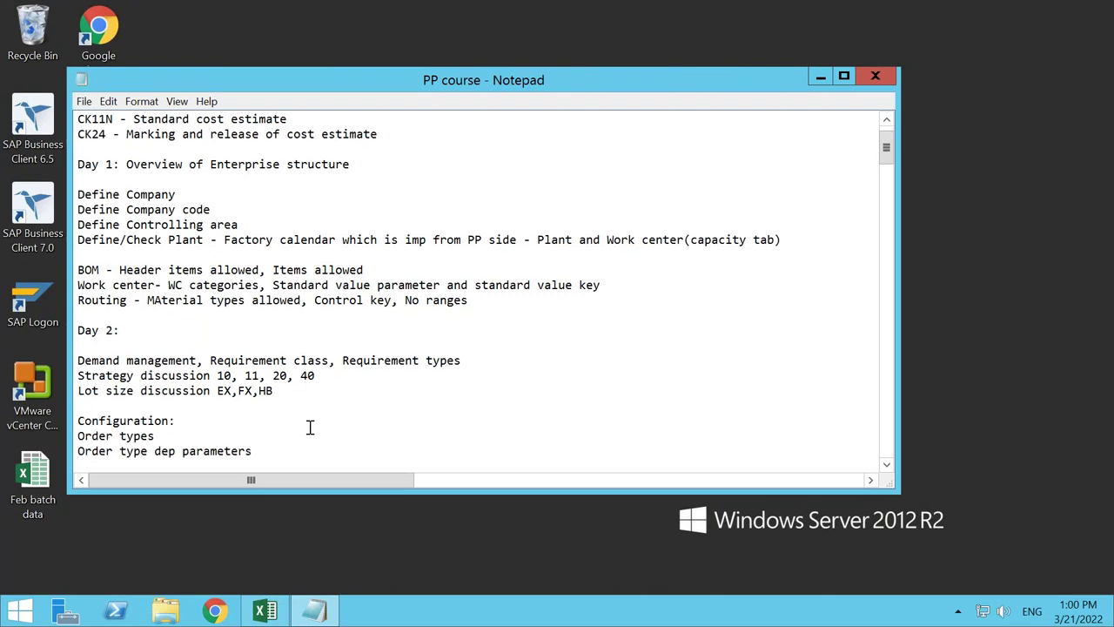
left_click(286, 391)
left_click(79, 360, "shift")
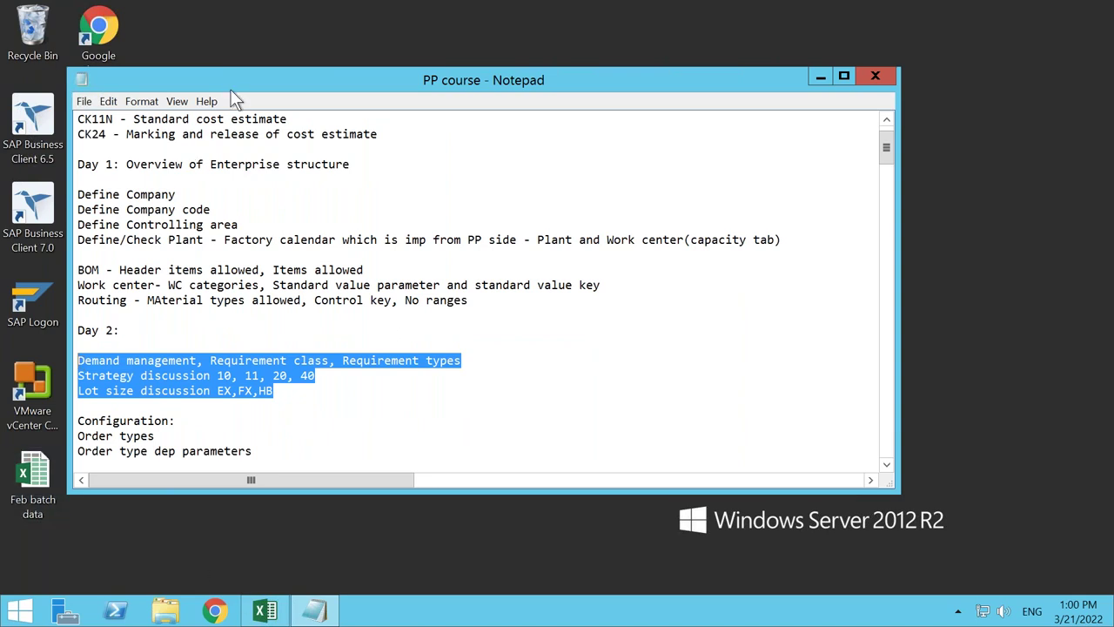
left_click_drag(367, 90, 513, 94)
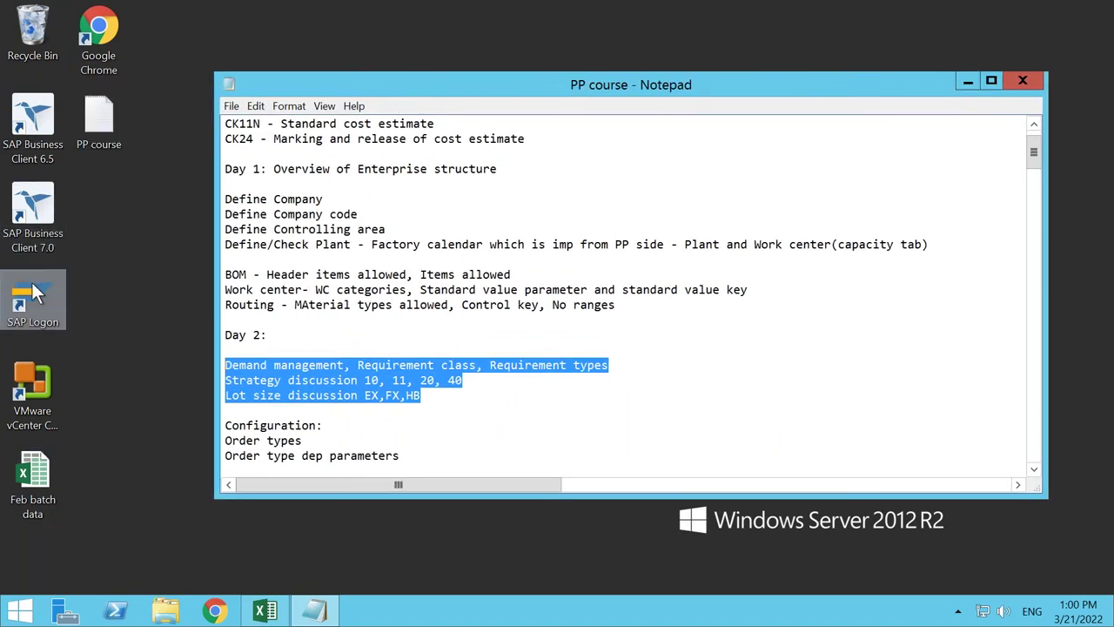
Step: Start SAP Logon and open the connection to the SBX system
double_click(33, 296)
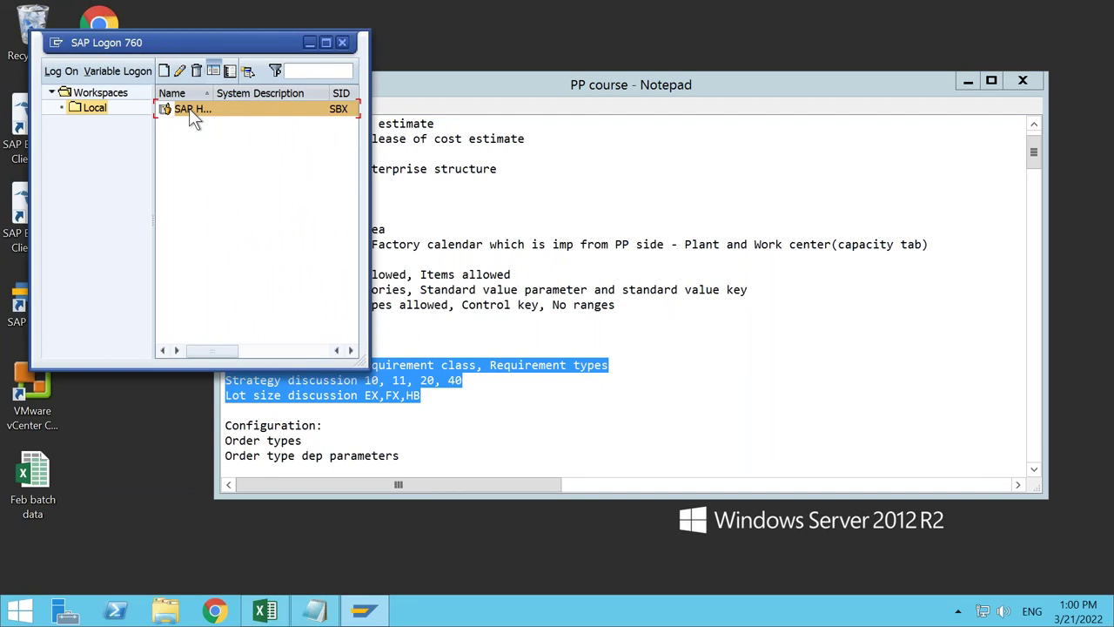
double_click(190, 108)
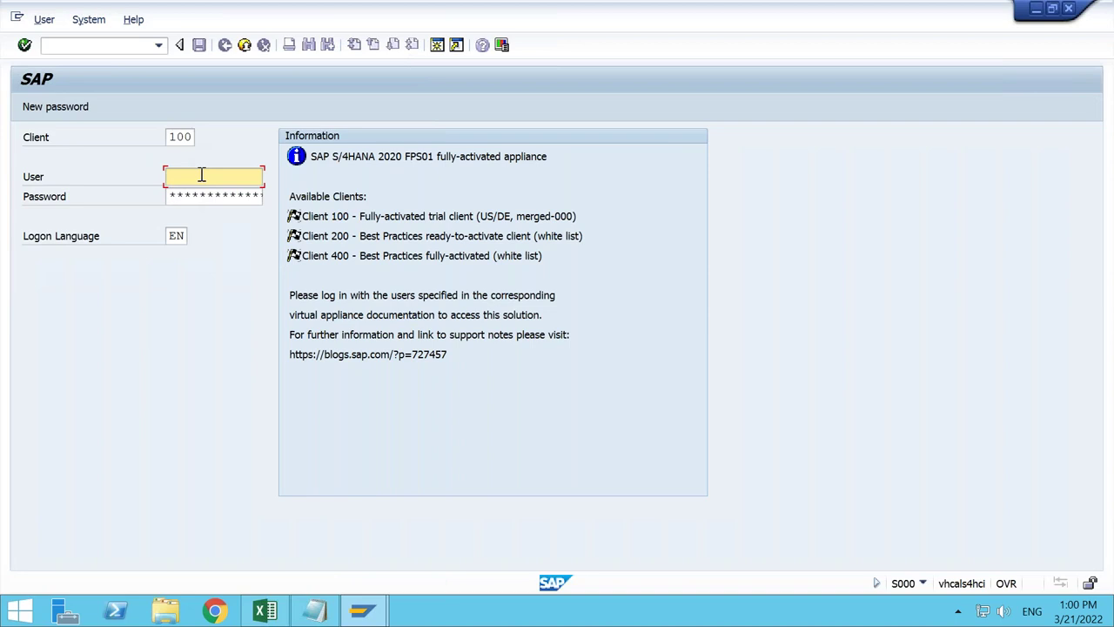
Step: Try to log on to client 100 as user HANA23 with the account password
left_click(201, 175)
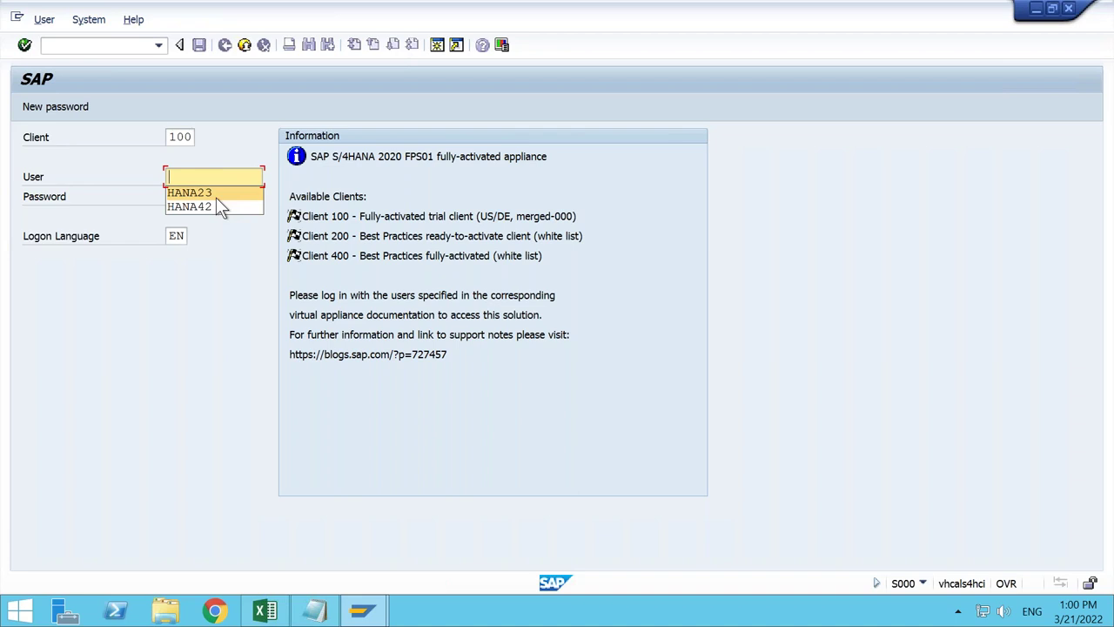
left_click(216, 196)
key("Tab")
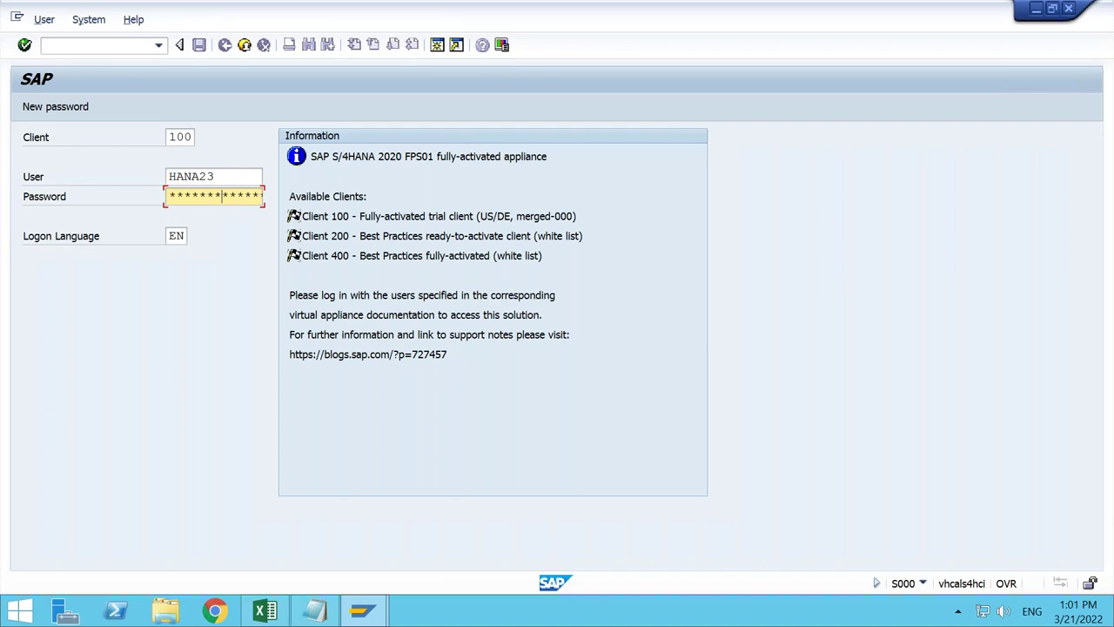
key("Return")
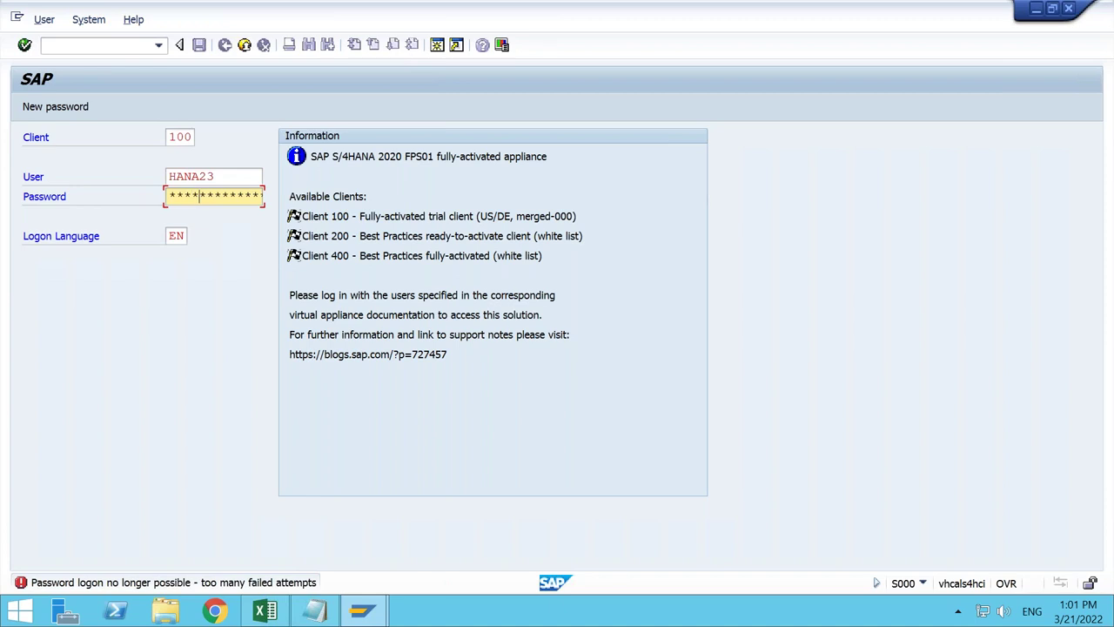
key("shift+Tab")
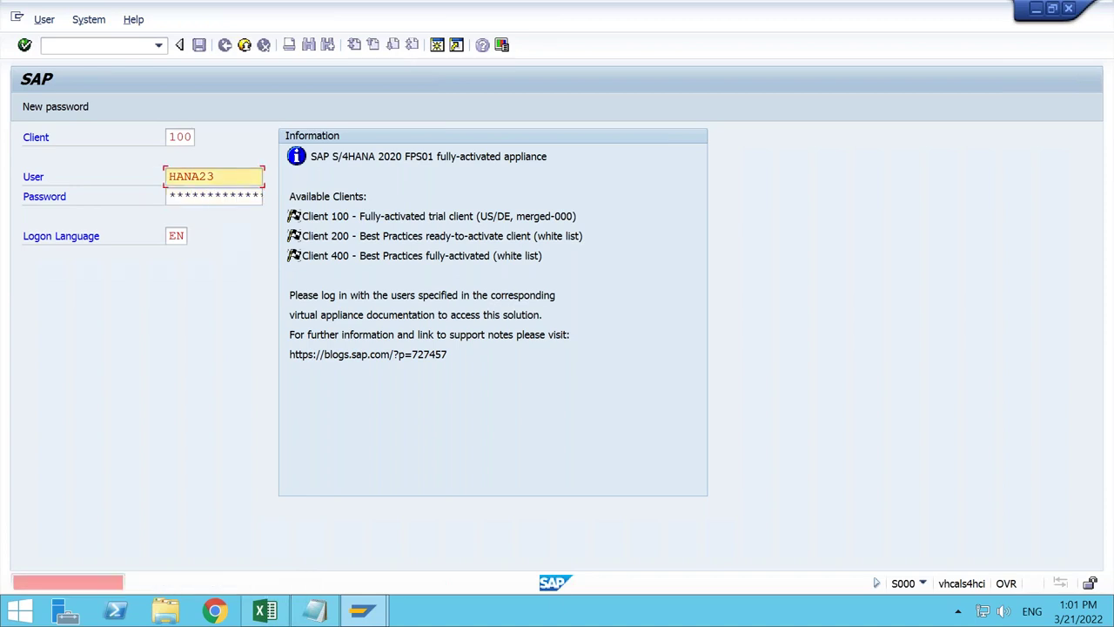
left_click(98, 43)
type("/o")
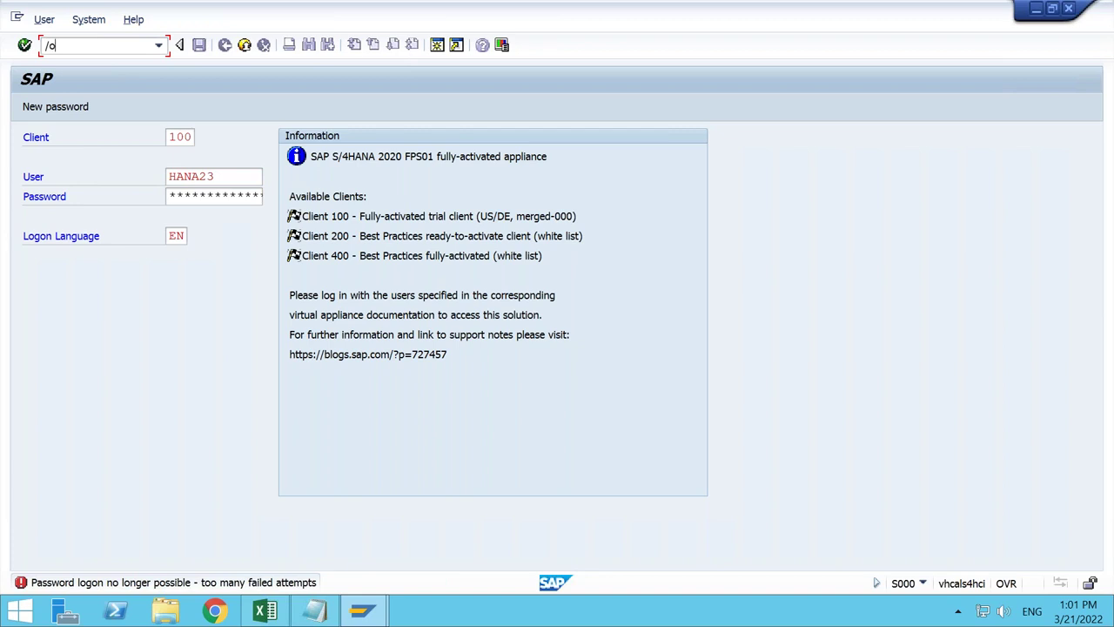
key("BackSpace")
key("BackSpace")
Step: Change the logon user to HANA42, enter the account password and log on
left_click(226, 175)
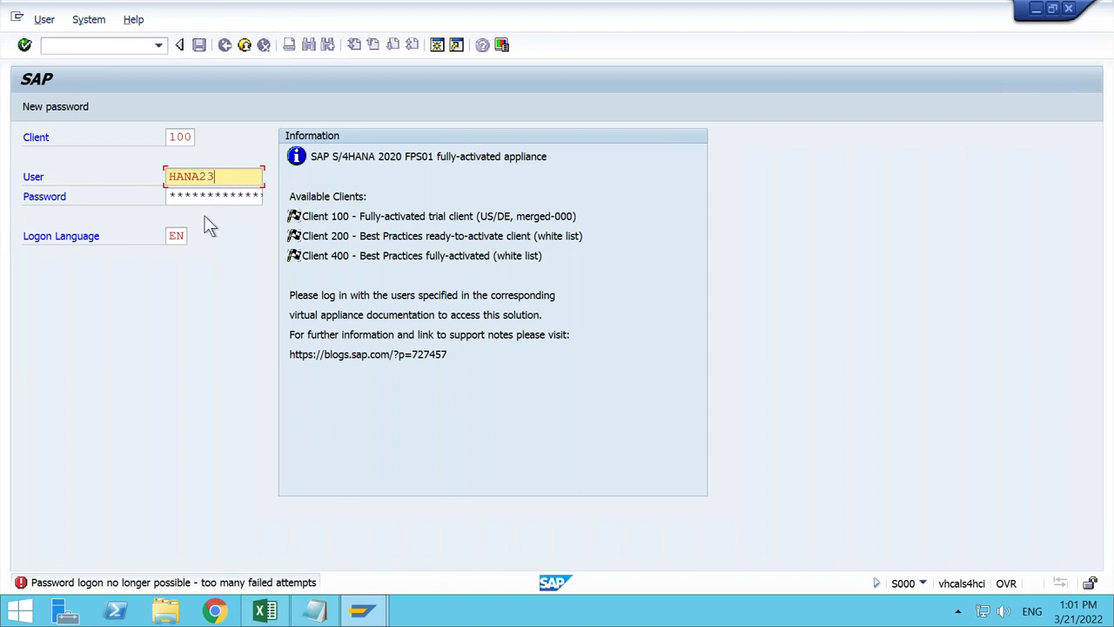
key("BackSpace")
key("BackSpace")
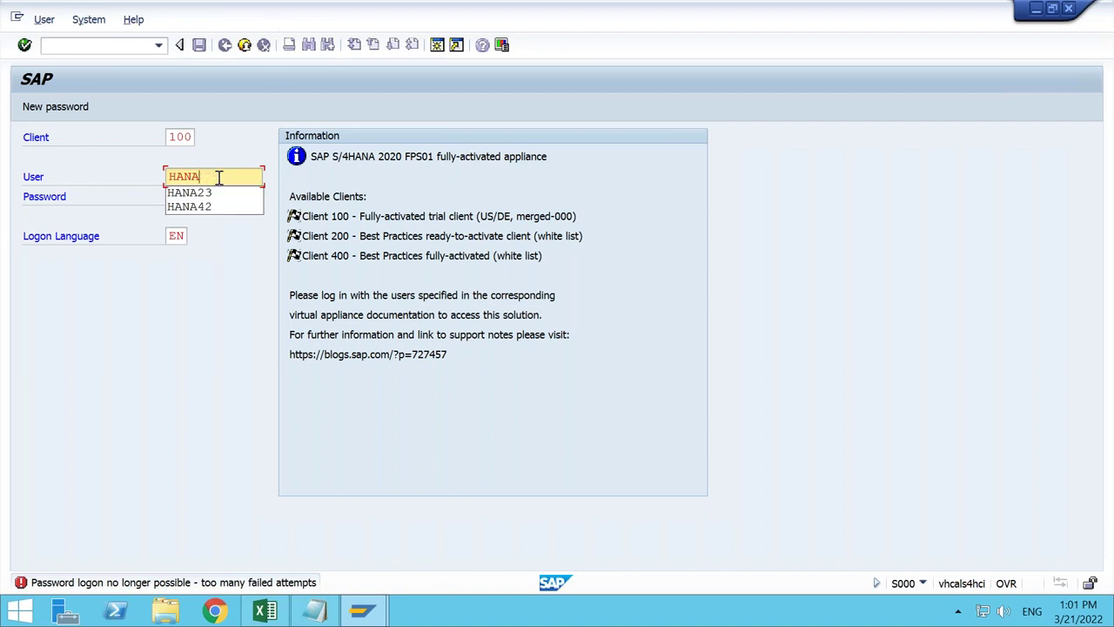
type("4")
left_click(214, 193)
left_click(214, 196)
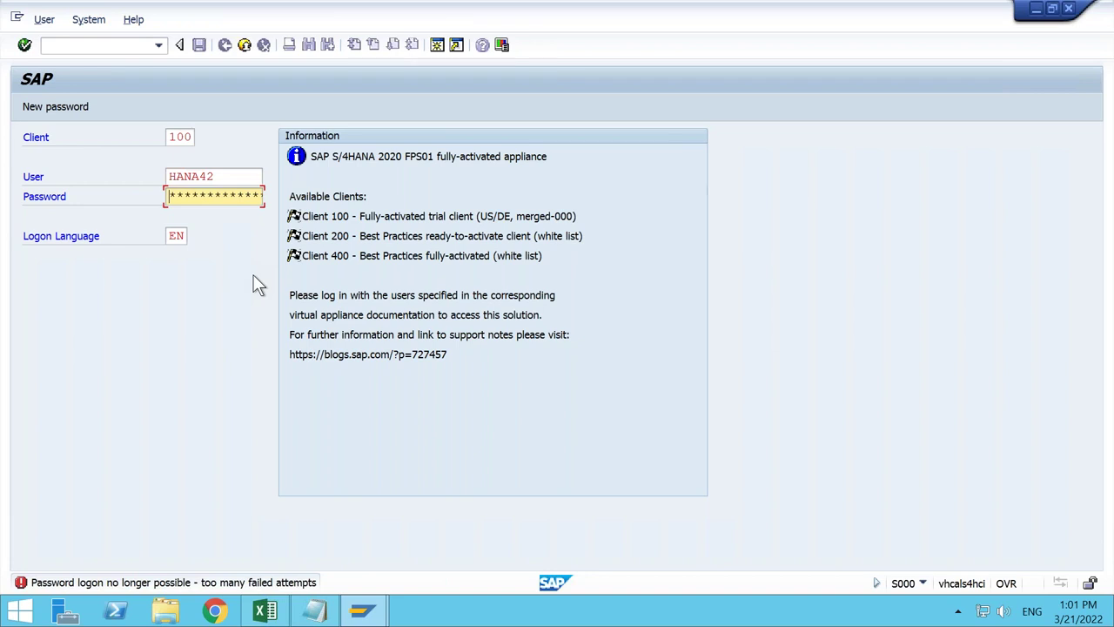
mouse_move(314, 610)
type("**********")
key("Return")
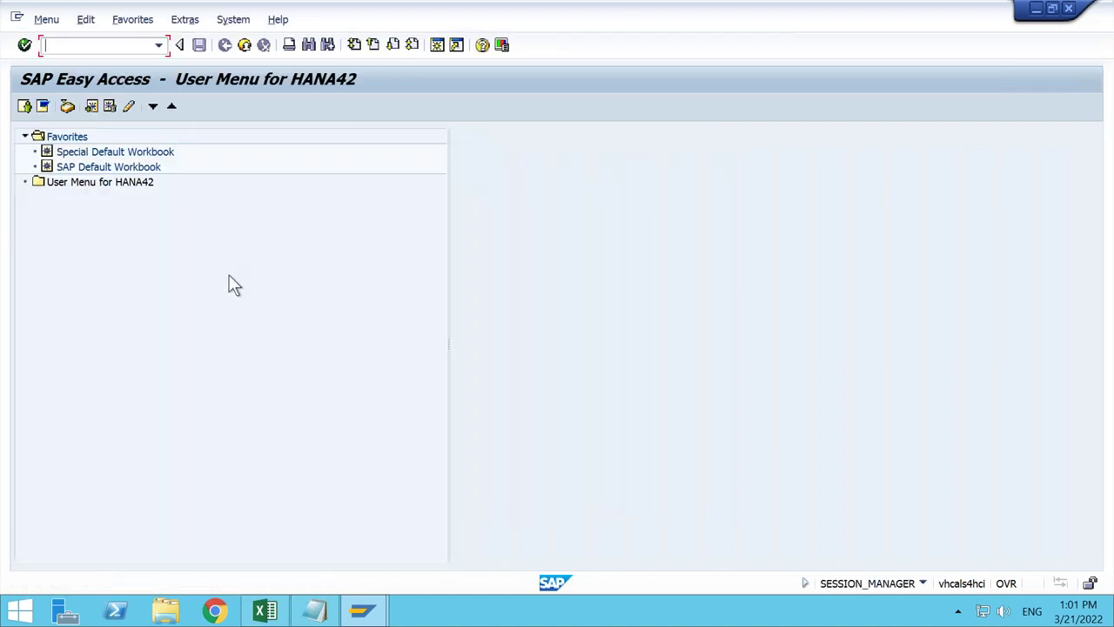
Step: Open user maintenance with transaction SU01 and unlock user HANA23
type("su01")
key("Return")
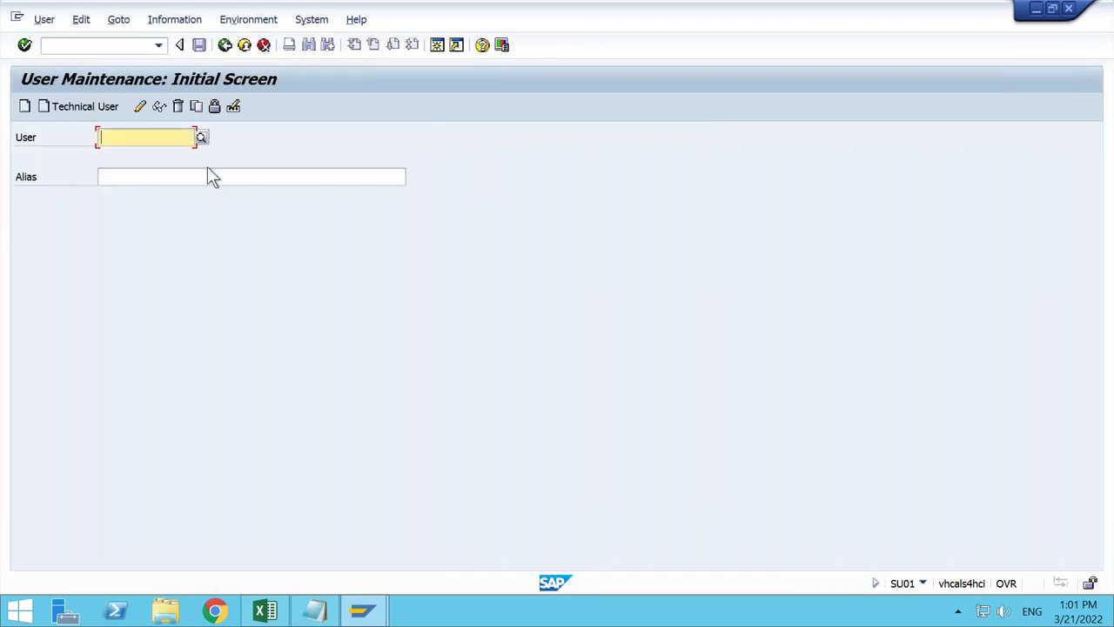
type("hana")
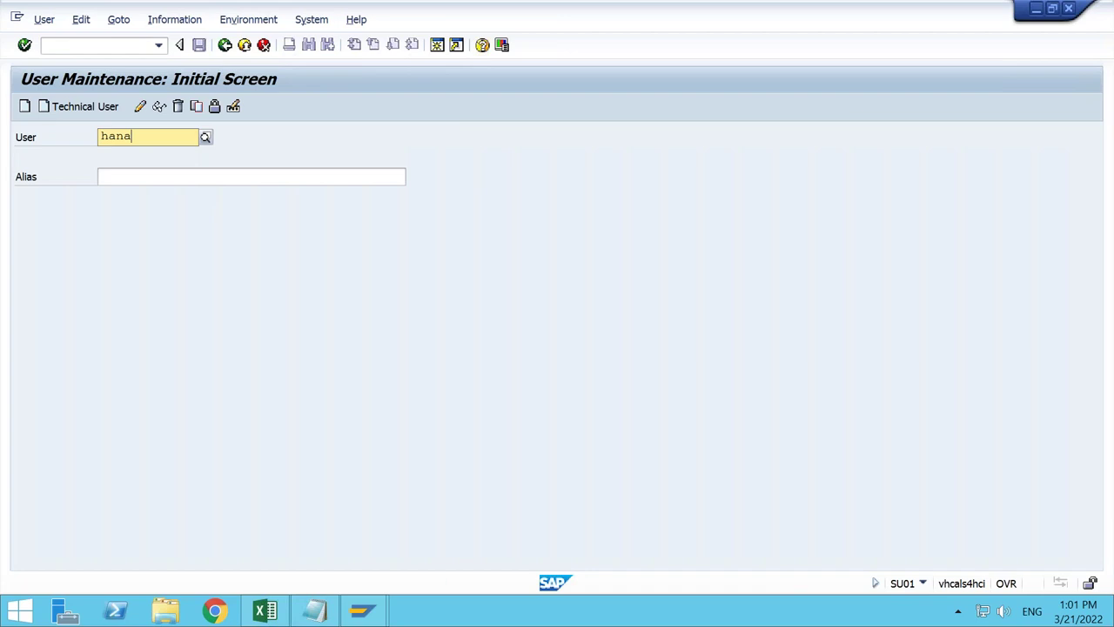
type("23")
left_click(213, 106)
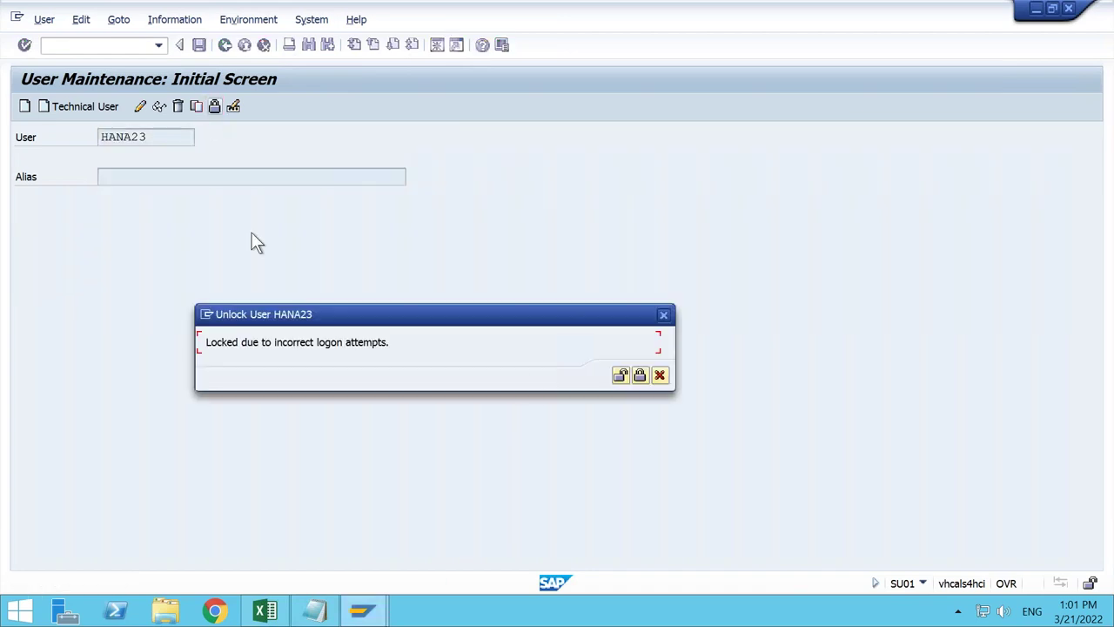
left_click(622, 375)
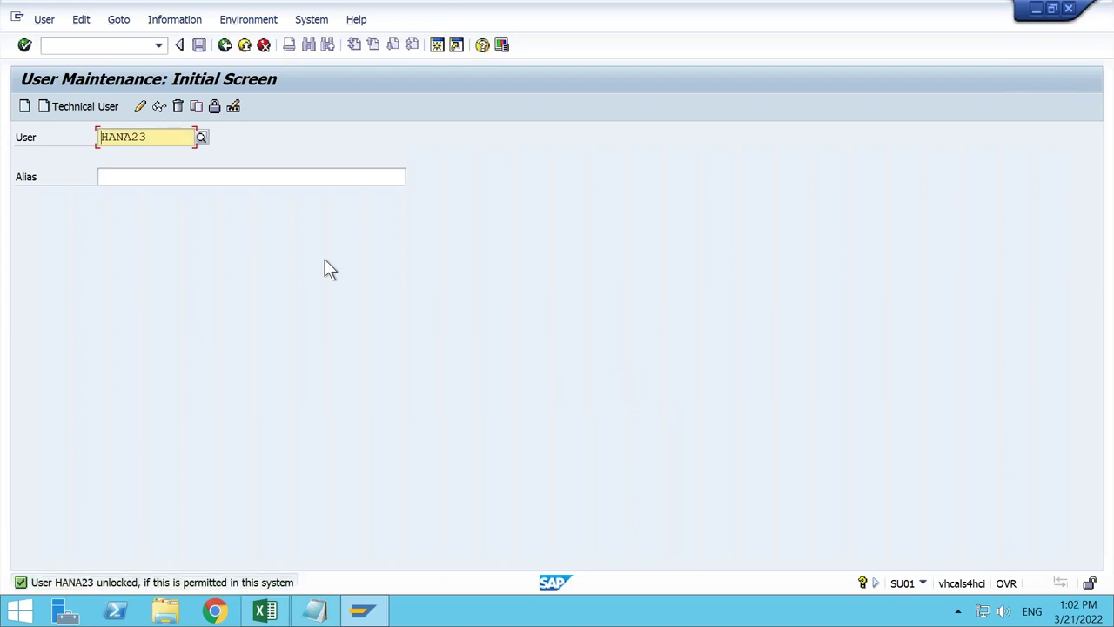
Step: Open customizing with transaction /nspro and display the SAP Reference IMG
left_click(130, 45)
type("/nspro")
key("Return")
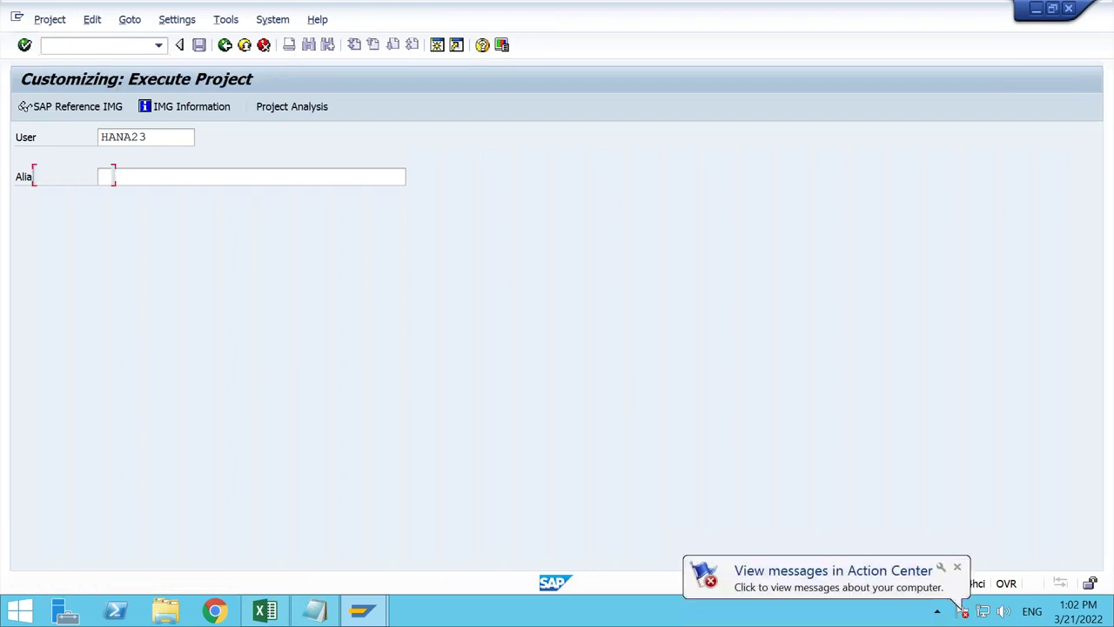
left_click(91, 106)
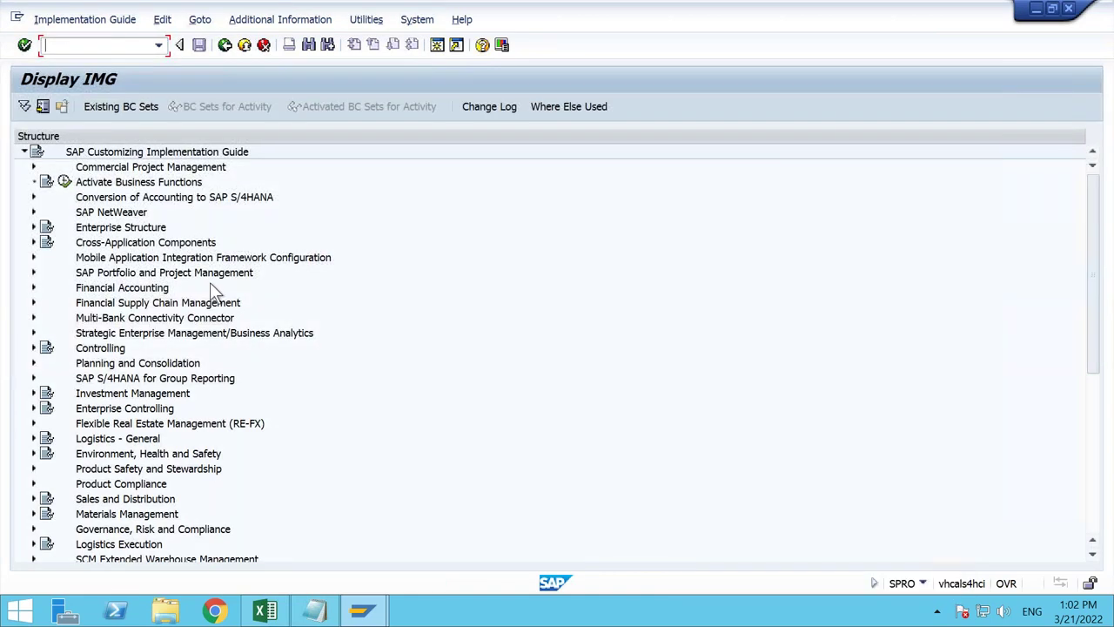
Step: Expand Production and its Production Planning node in the IMG, keeping Capacity Requirements Planning and Material Requirements Planning collapsed
left_click(144, 383)
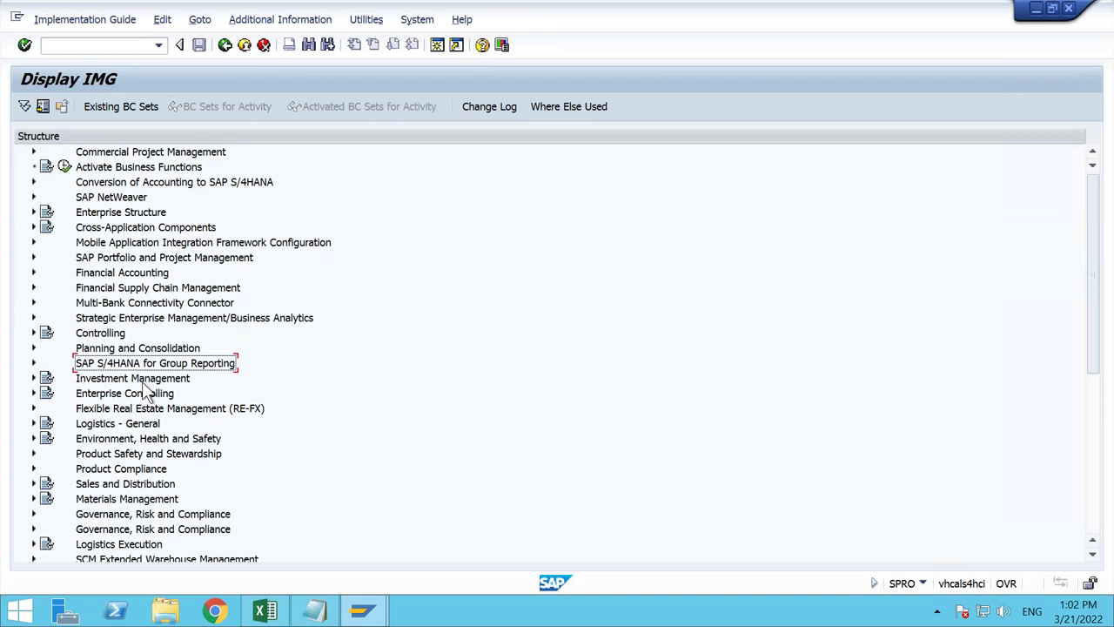
scroll(144, 390, "down", 4)
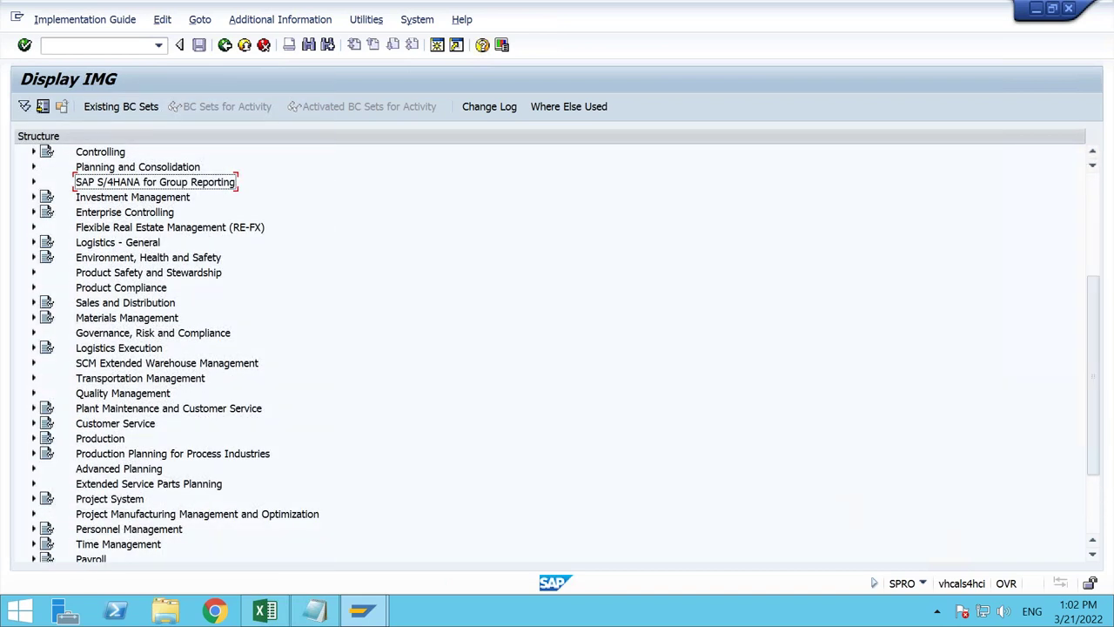
left_click(34, 438)
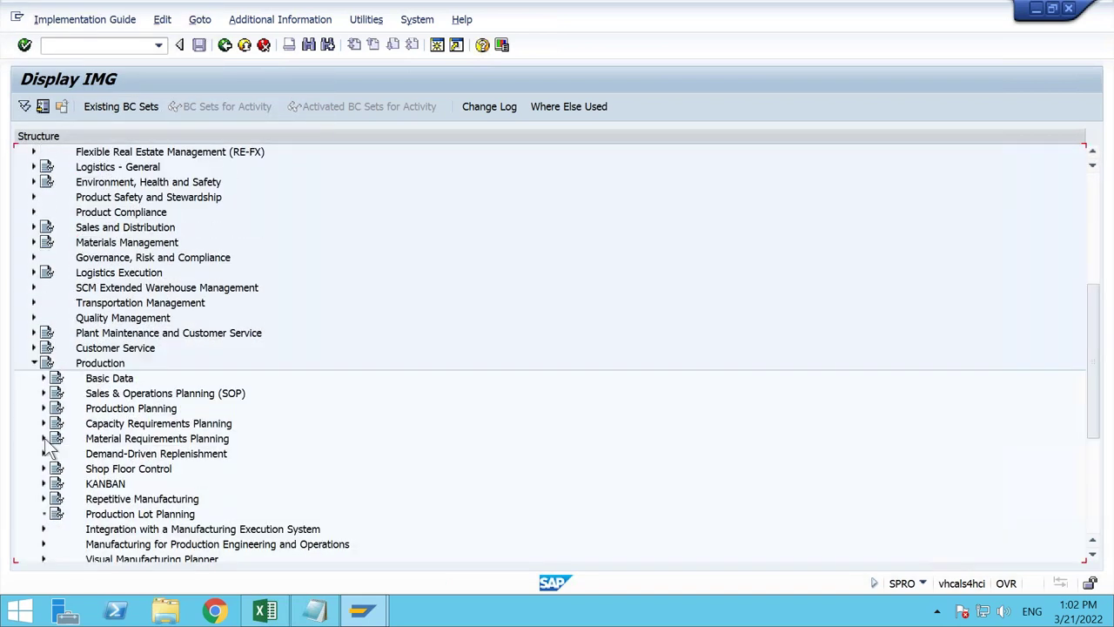
scroll(129, 438, "down", 2)
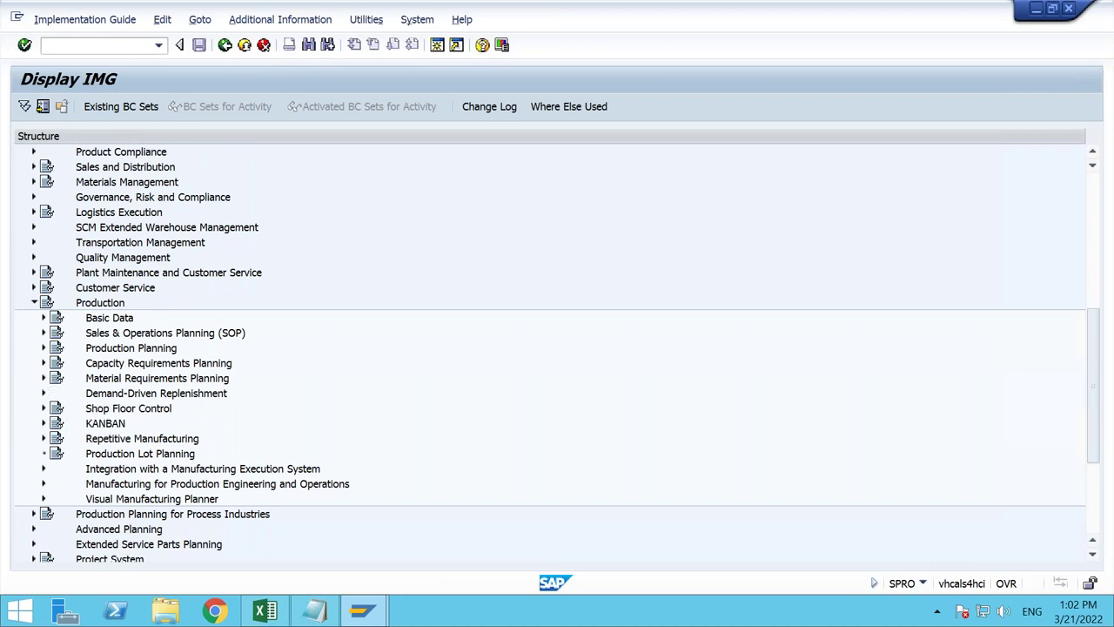
left_click(44, 378)
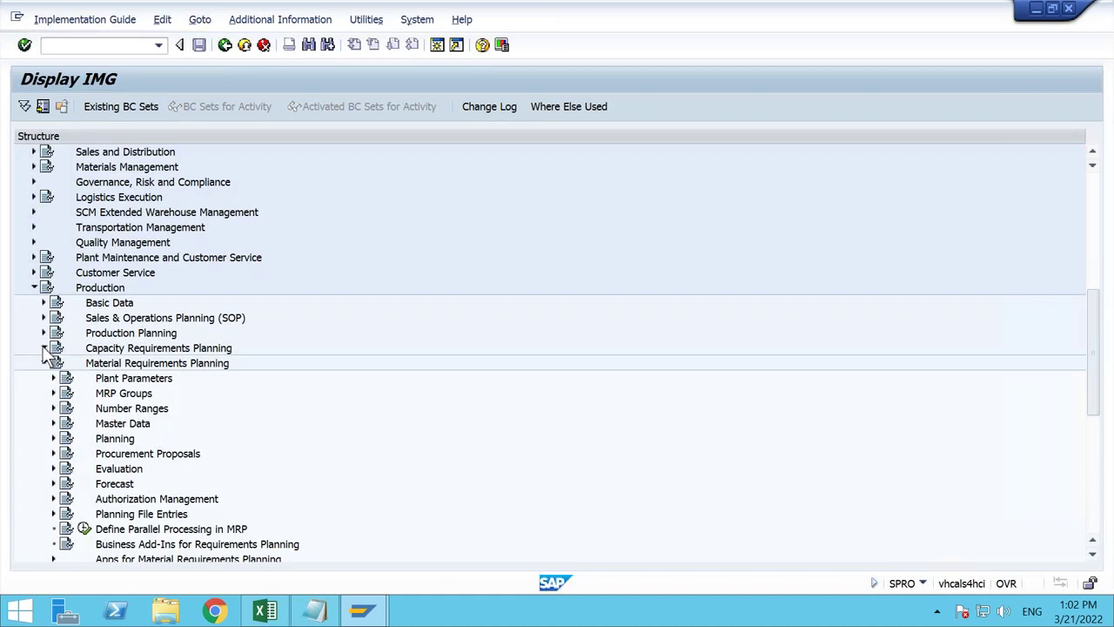
left_click(43, 347)
left_click(44, 332)
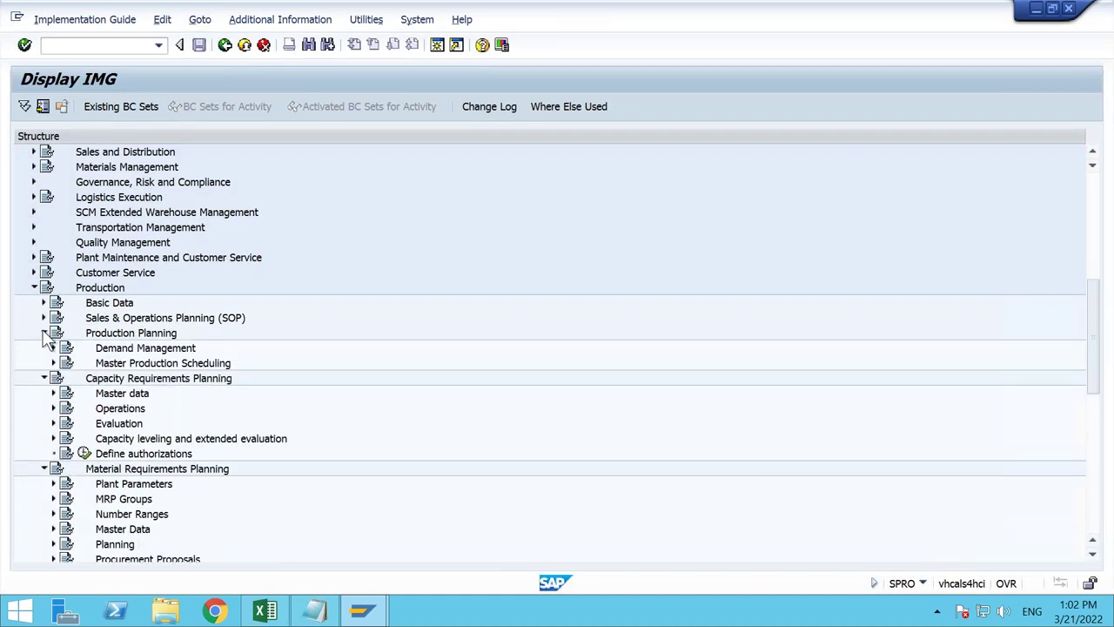
left_click(43, 378)
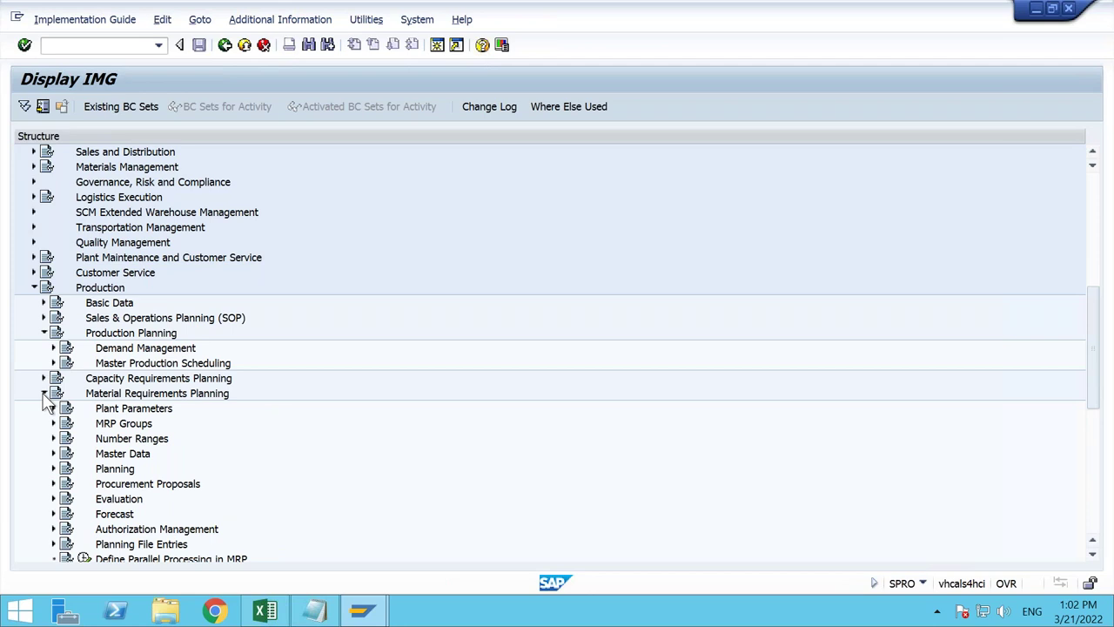
left_click(44, 394)
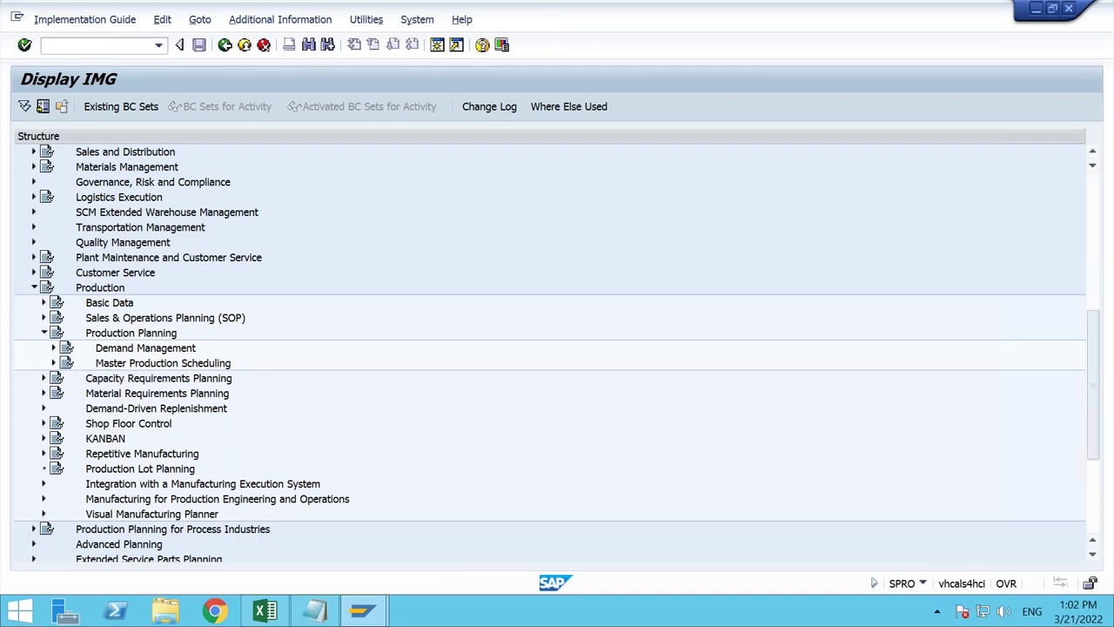
Step: Expand Demand Management, Planned Independent Requirements and Planning Strategy to reach the strategy customizing activities
left_click(53, 348)
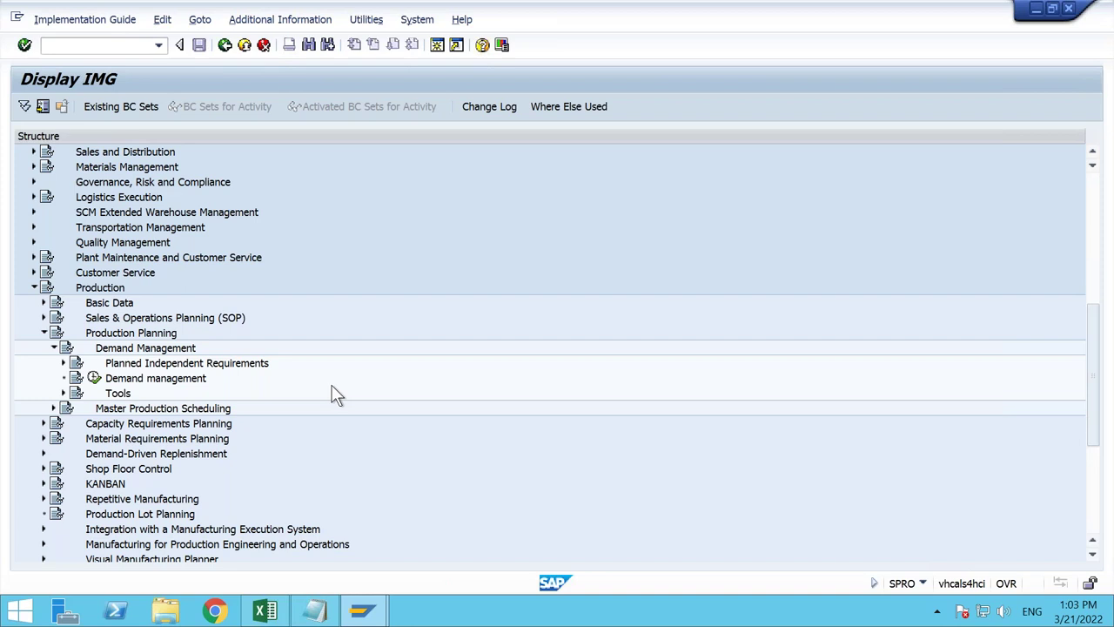
left_click(63, 363)
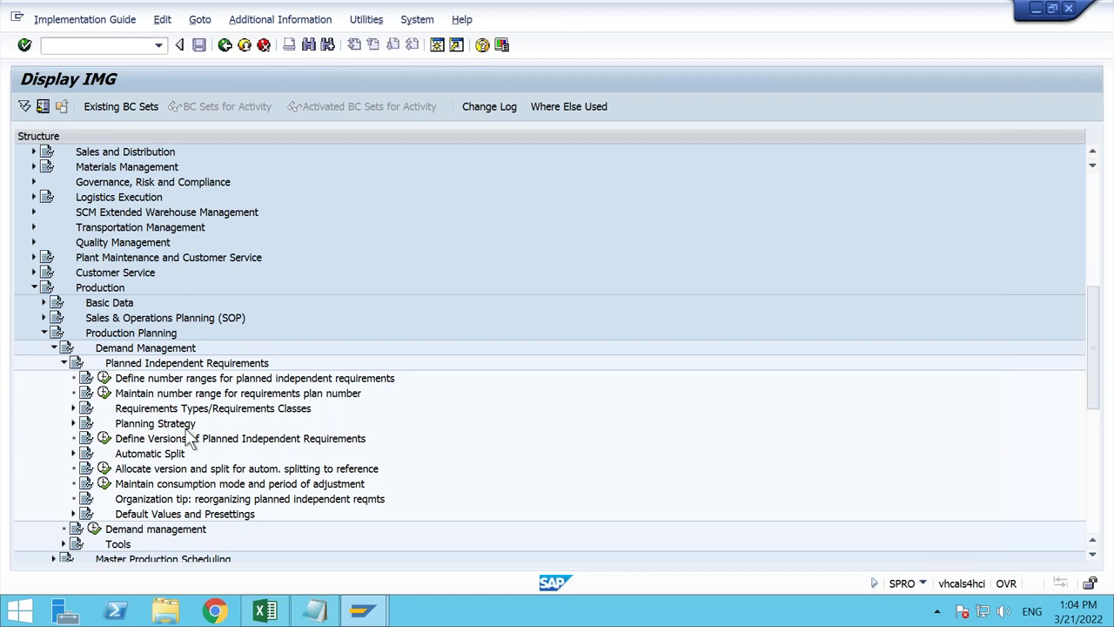
left_click(74, 423)
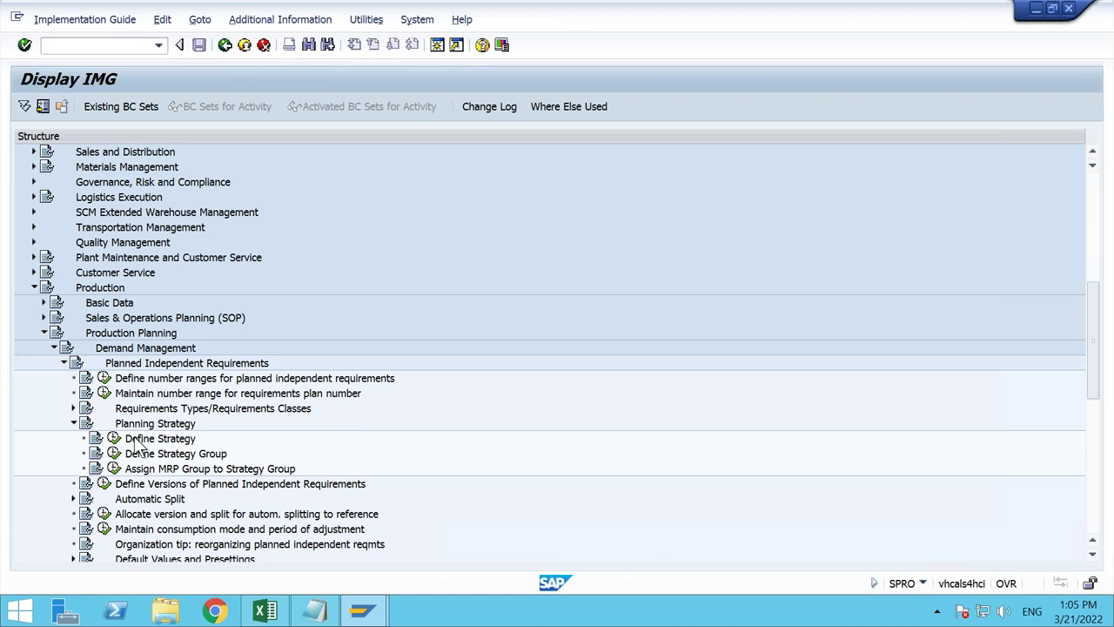
Step: Switch to the Feb batch data workbook in Excel and enter MTO in A2 and MTS in A3 of Sheet3
left_click(266, 614)
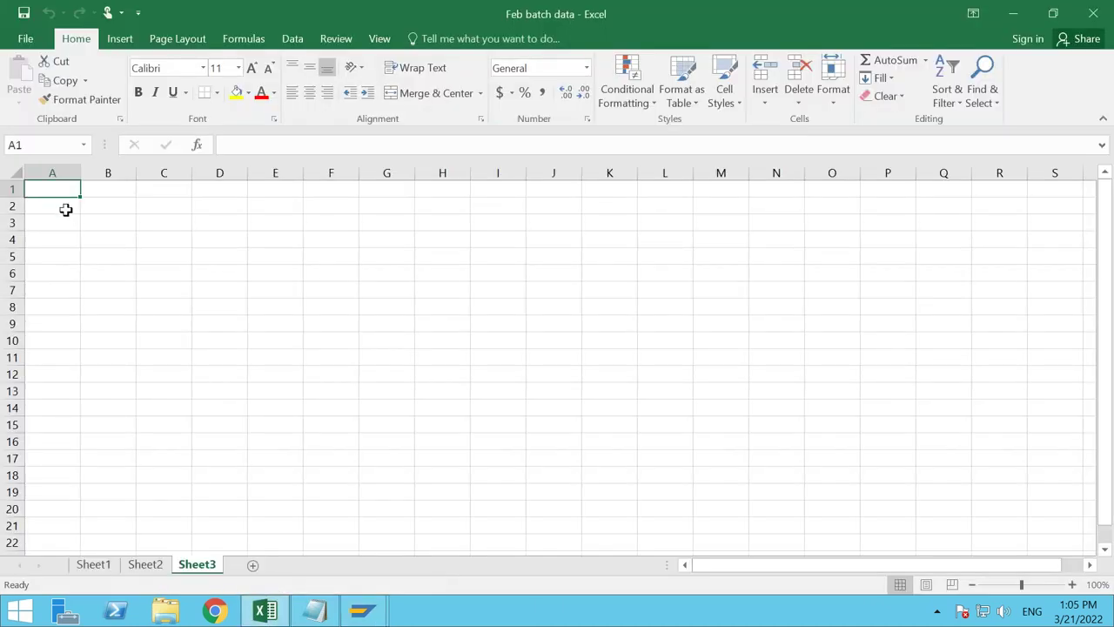
left_click(65, 209)
type("MTP")
key("BackSpace")
type("O")
key("Tab")
left_click(55, 227)
type("MST")
key("BackSpace")
key("BackSpace")
type("TS")
key("Tab")
Step: Enter the strategies "20, 50" for MTO in cell B2
left_click(94, 201)
type("20,")
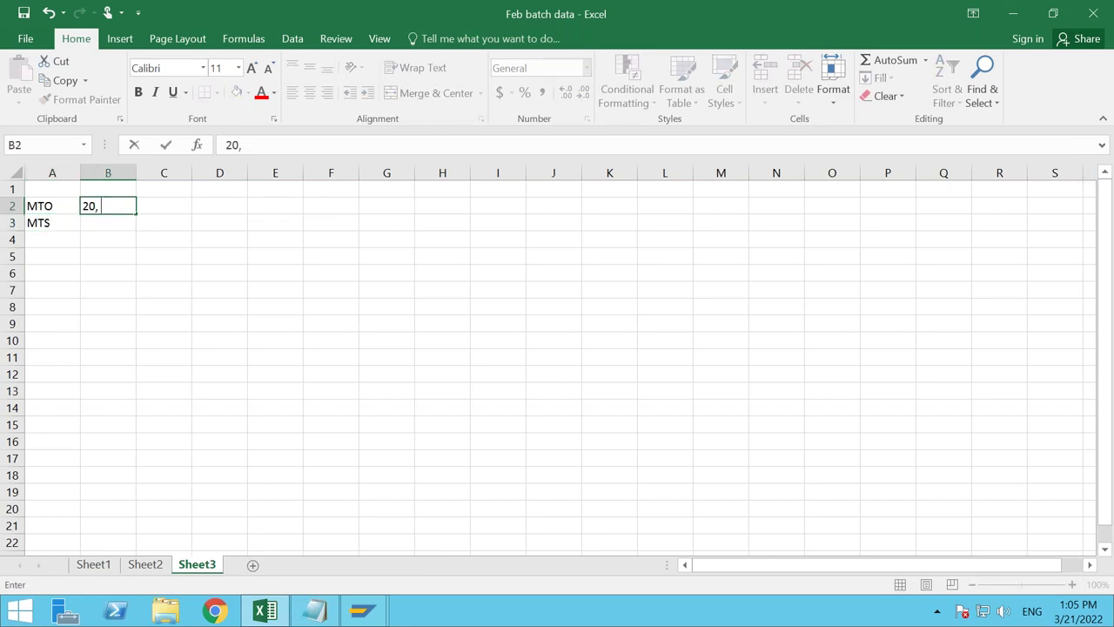
type(" 50")
left_click(108, 220)
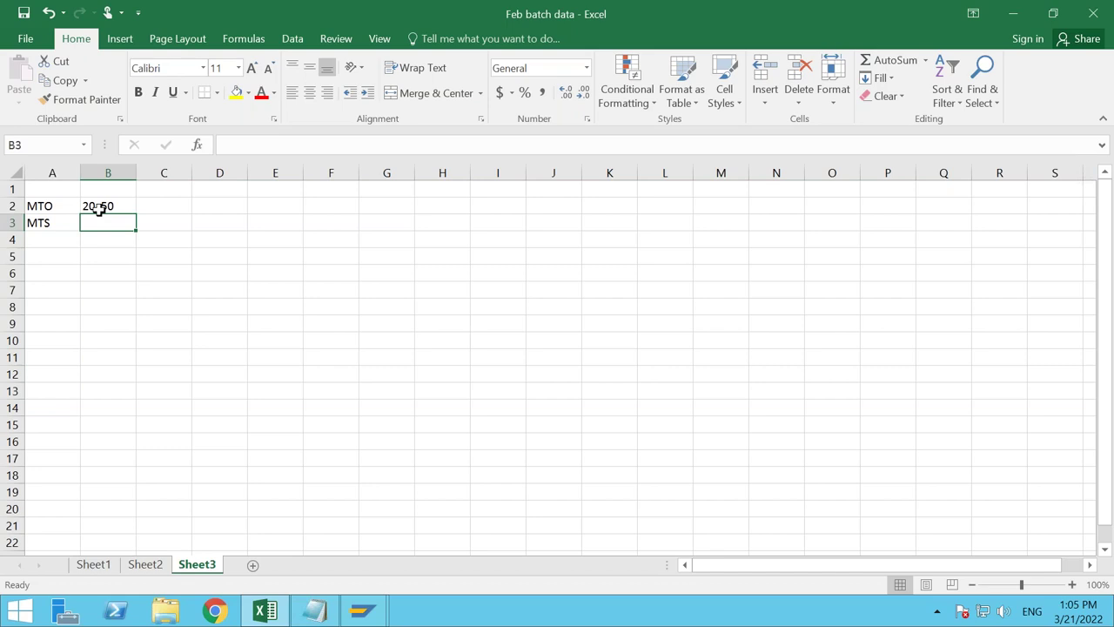
left_click(121, 203)
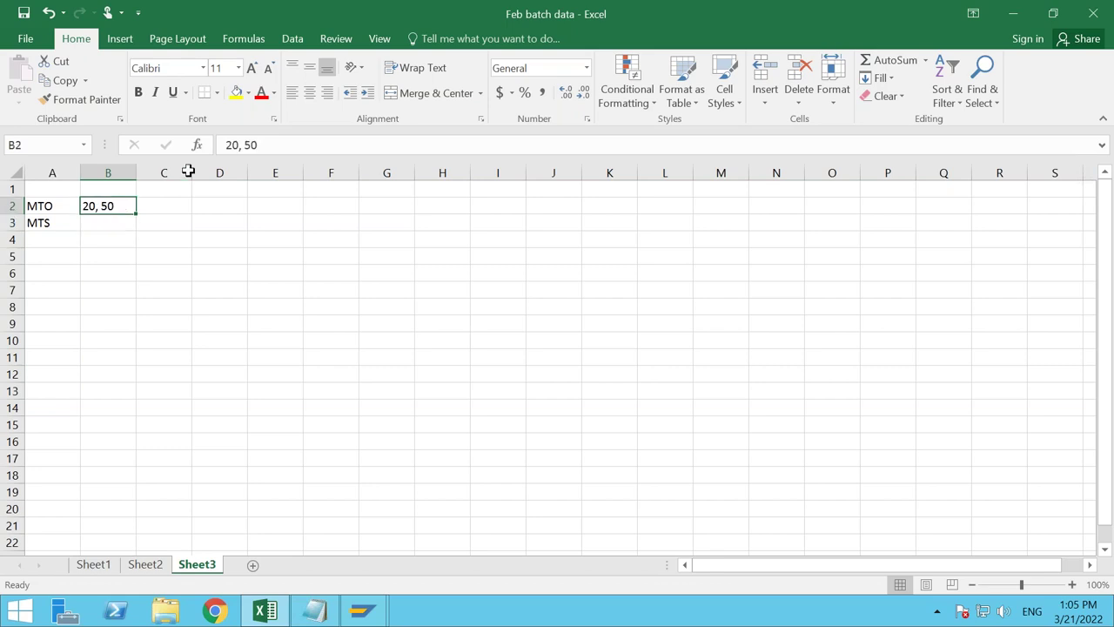
Step: Split the MTO strategies into separate cells, with 20 in B2 and 50 in C2
left_click(272, 141)
key("BackSpace")
key("BackSpace")
key("BackSpace")
key("BackSpace")
key("Tab")
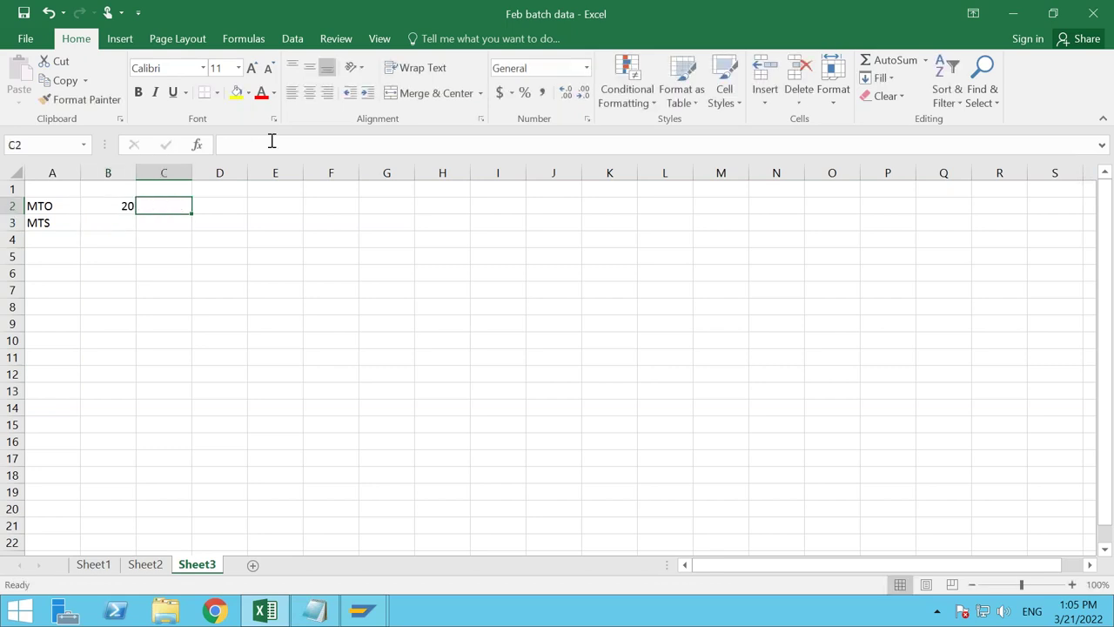
type("50")
left_click(164, 239)
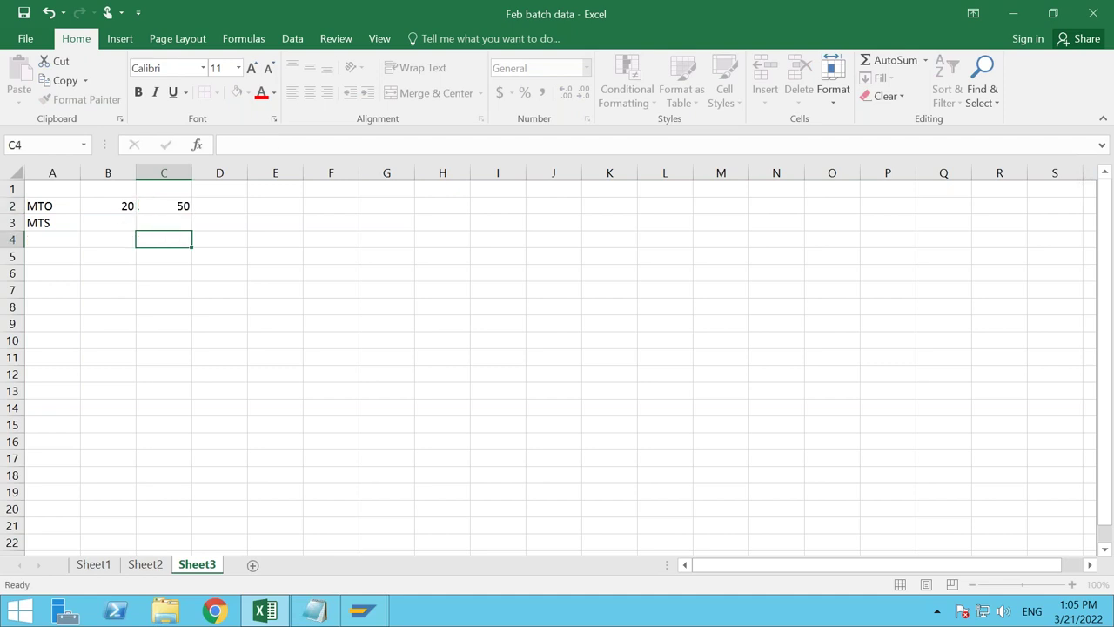
Step: Enter the MTS strategies 10, 11 and 40 in cells B3, C3 and D3, and highlight them
left_click(122, 218)
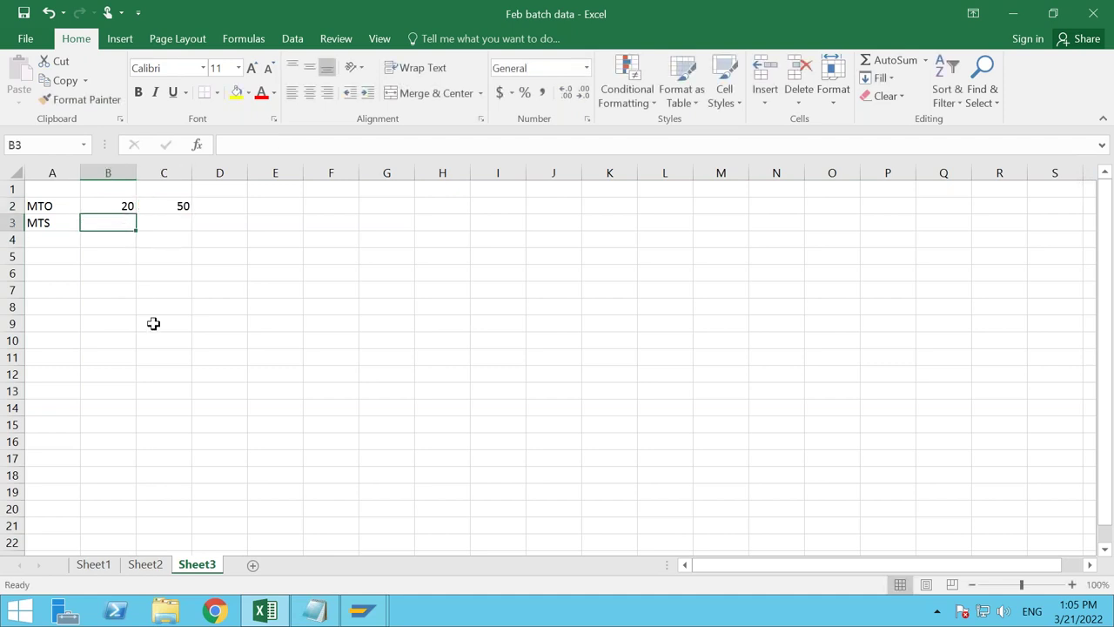
type("10")
key("Tab")
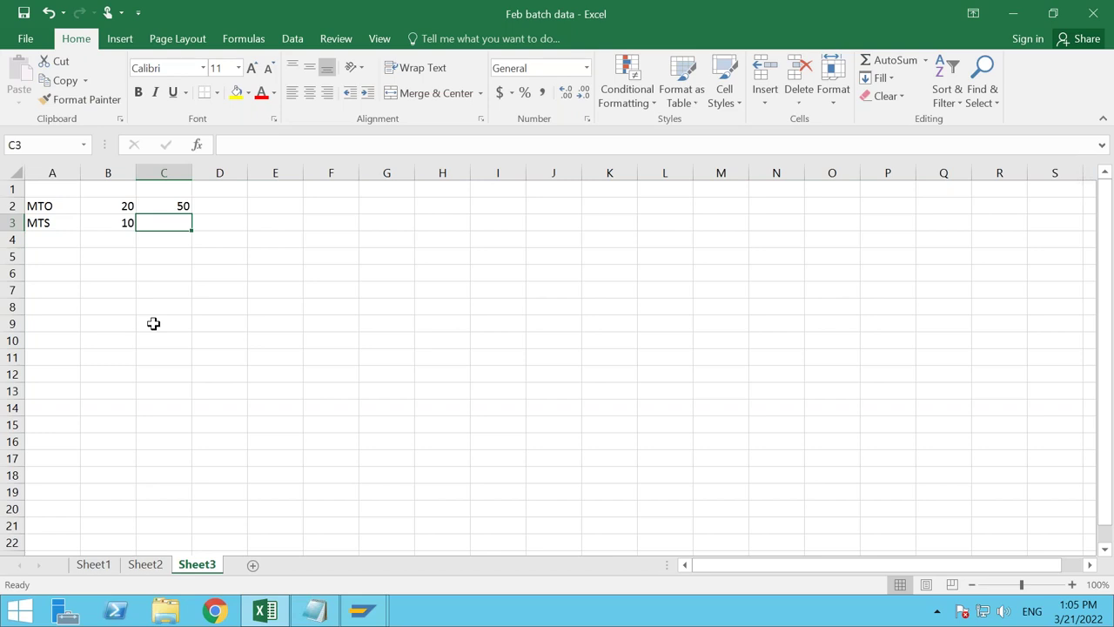
type("11")
key("Tab")
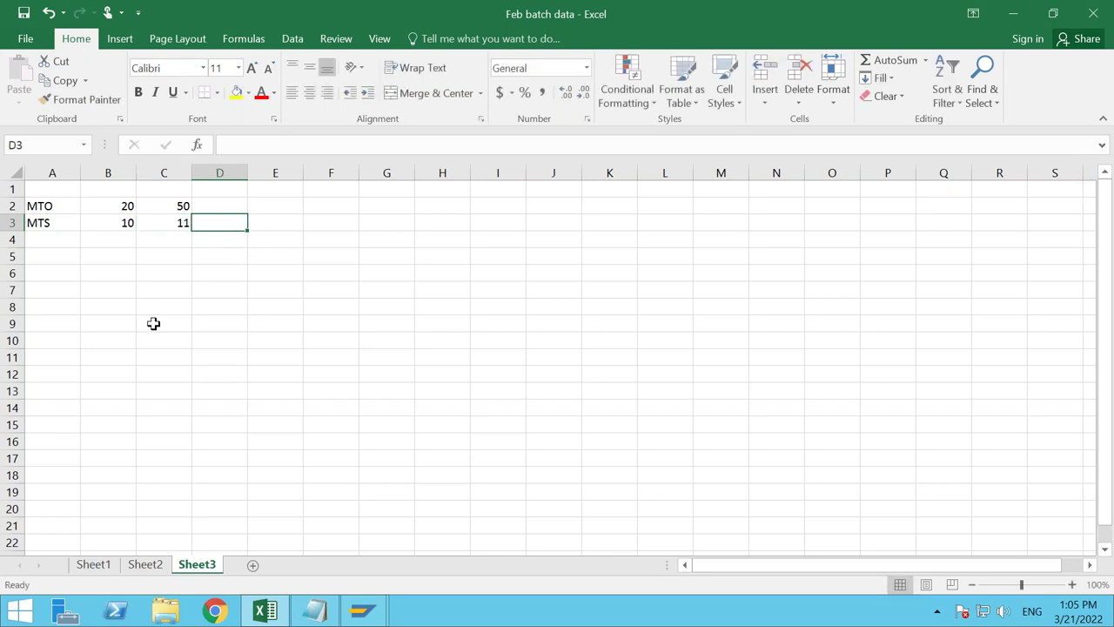
type("40")
key("Return")
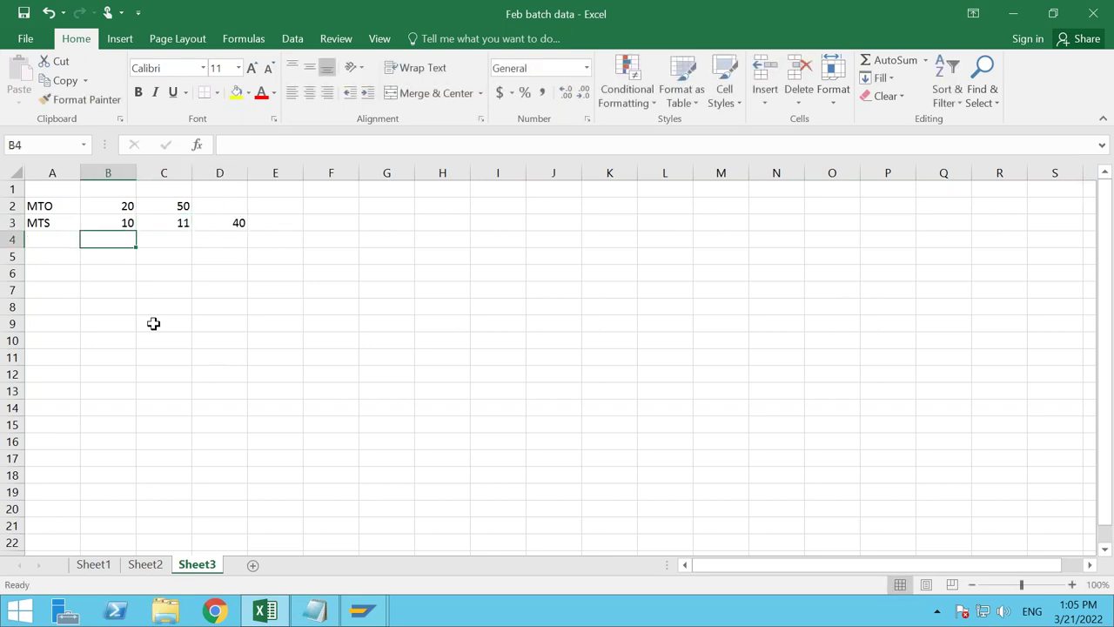
left_click_drag(127, 222, 229, 226)
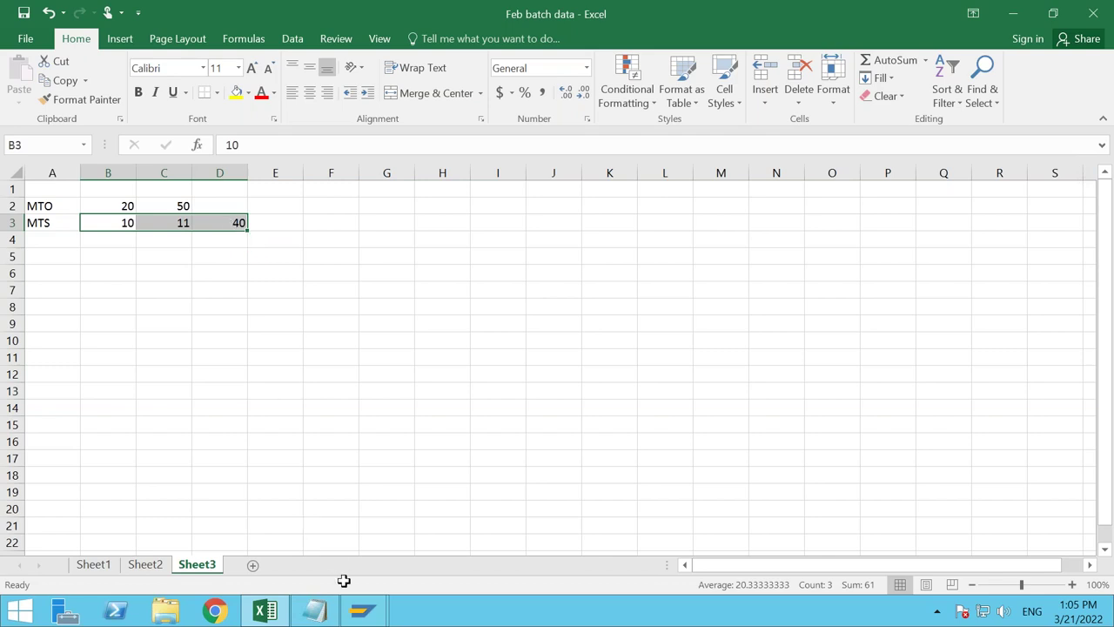
Step: Switch to the SAP Display IMG window and open the Define Strategy activity
mouse_move(366, 617)
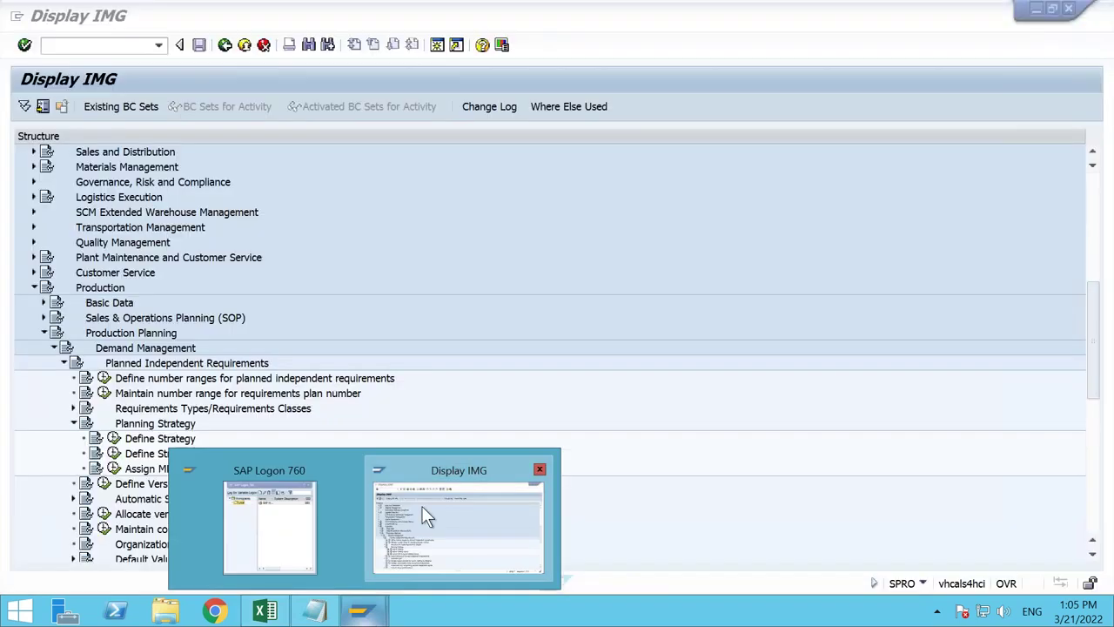
left_click(422, 505)
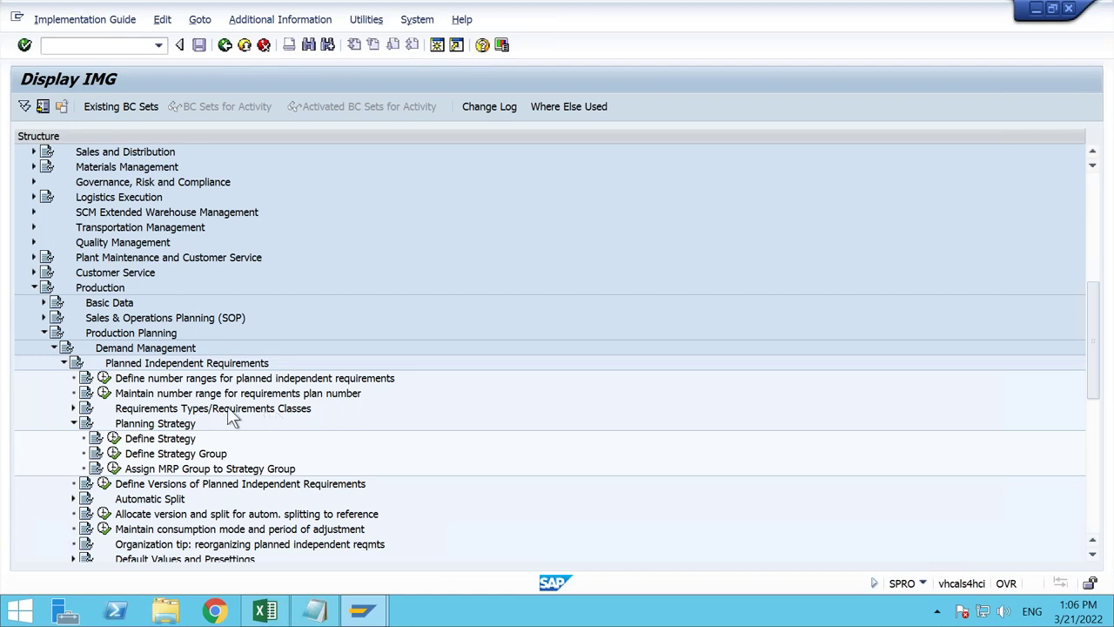
left_click(113, 440)
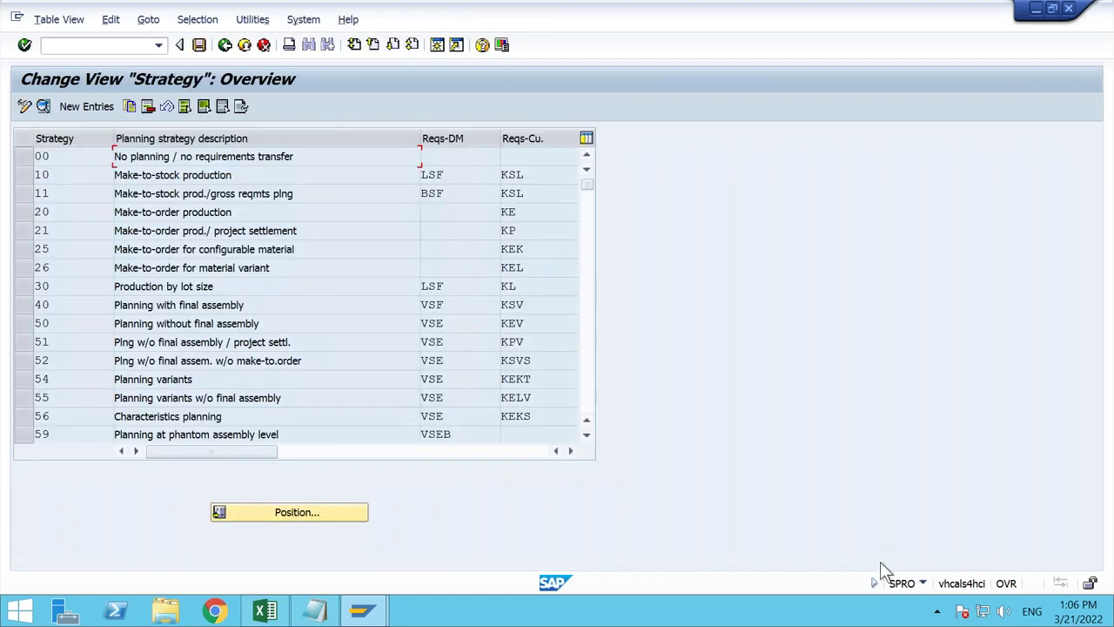
Step: Start a second SAP session with /ospro and display the SAP Reference IMG
left_click(923, 584)
left_click(924, 584)
left_click(122, 47)
type("/ospro")
key("Return")
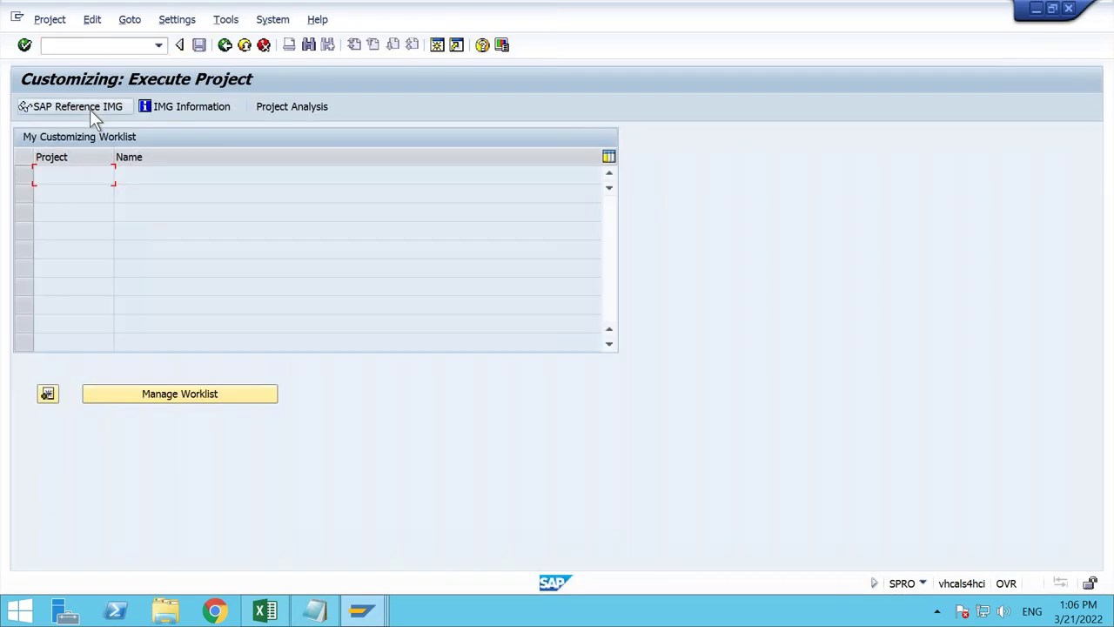
left_click(90, 109)
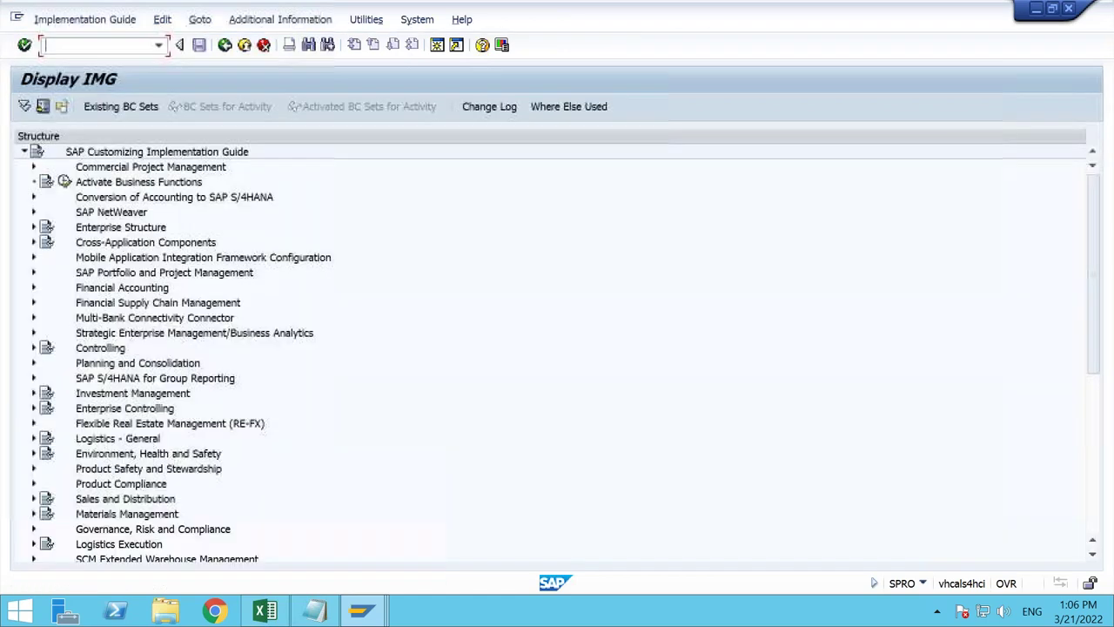
Step: Expand Production, Production Planning and Demand Management in the new session's IMG structure
left_click(120, 427)
scroll(122, 439, "down", 3)
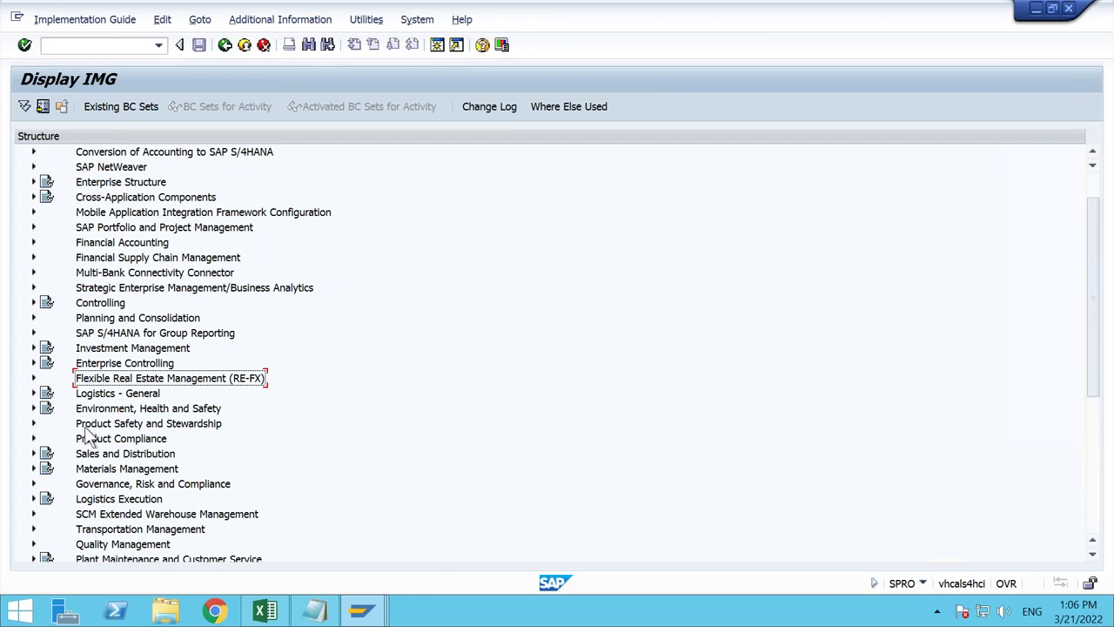
left_click(110, 411)
scroll(111, 416, "down", 4)
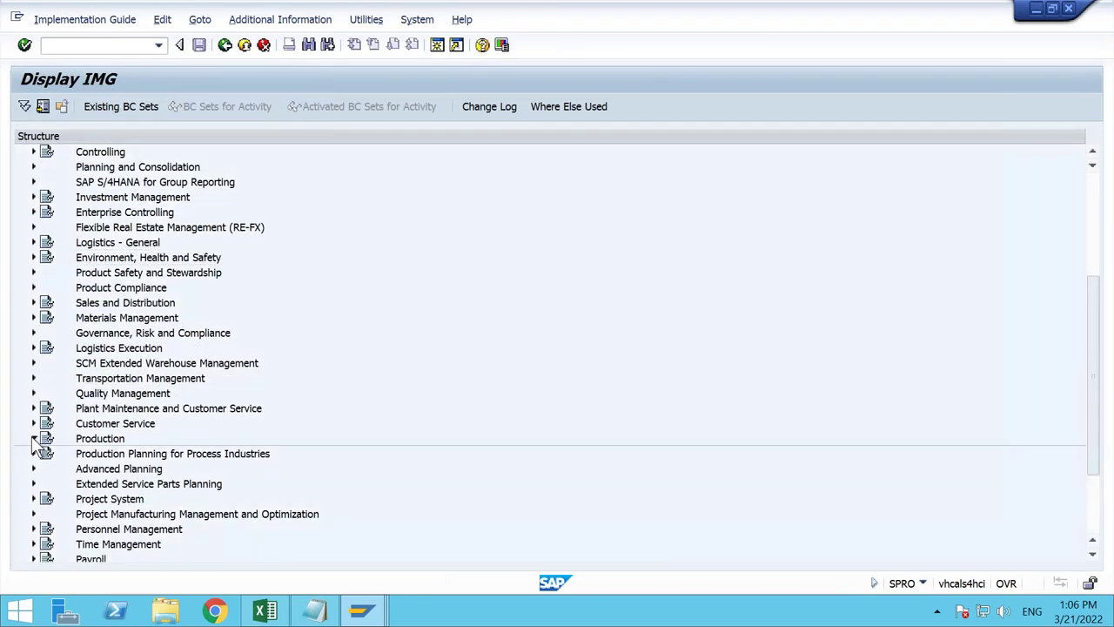
left_click(33, 437)
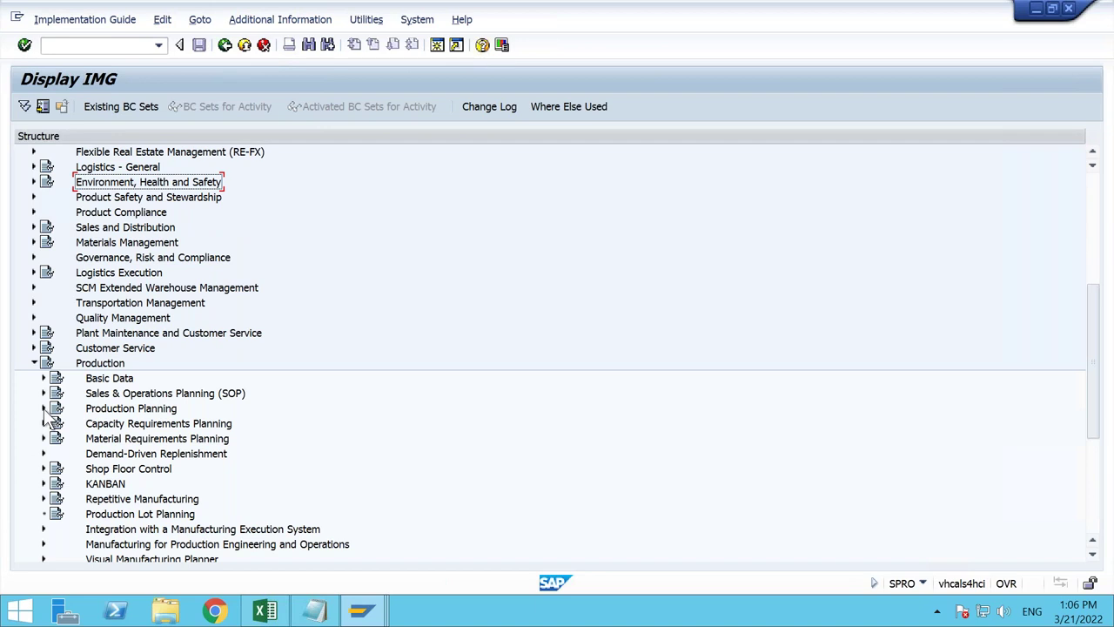
left_click(43, 408)
left_click(54, 423)
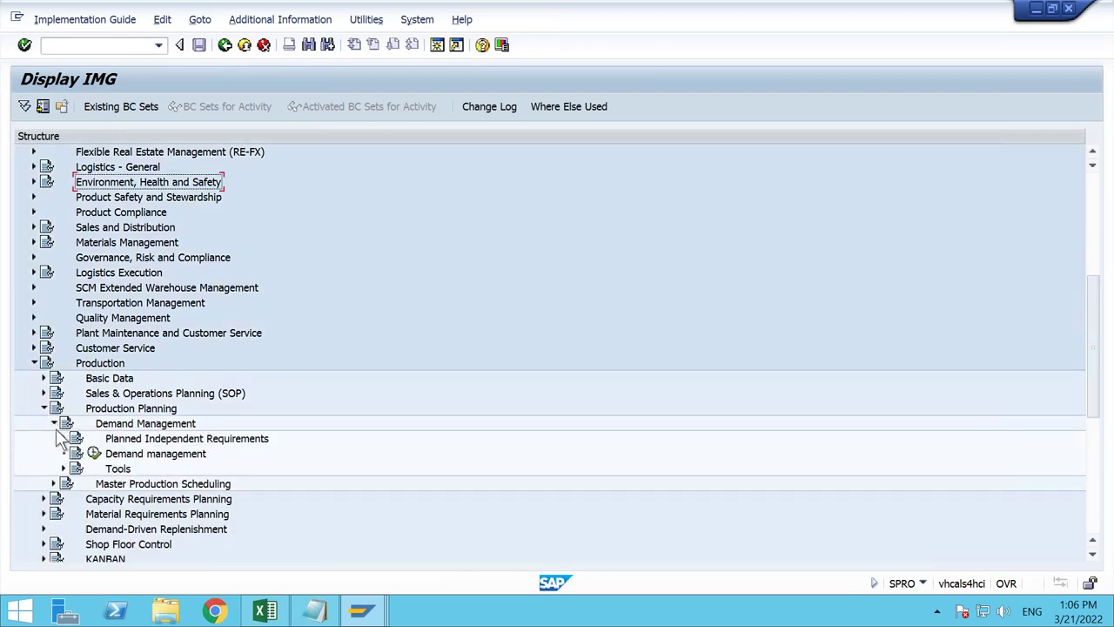
Step: Expand Planned Independent Requirements and Requirements Types/Requirements Classes, and open "Define requirements types and allocate requirements class"
left_click(64, 439)
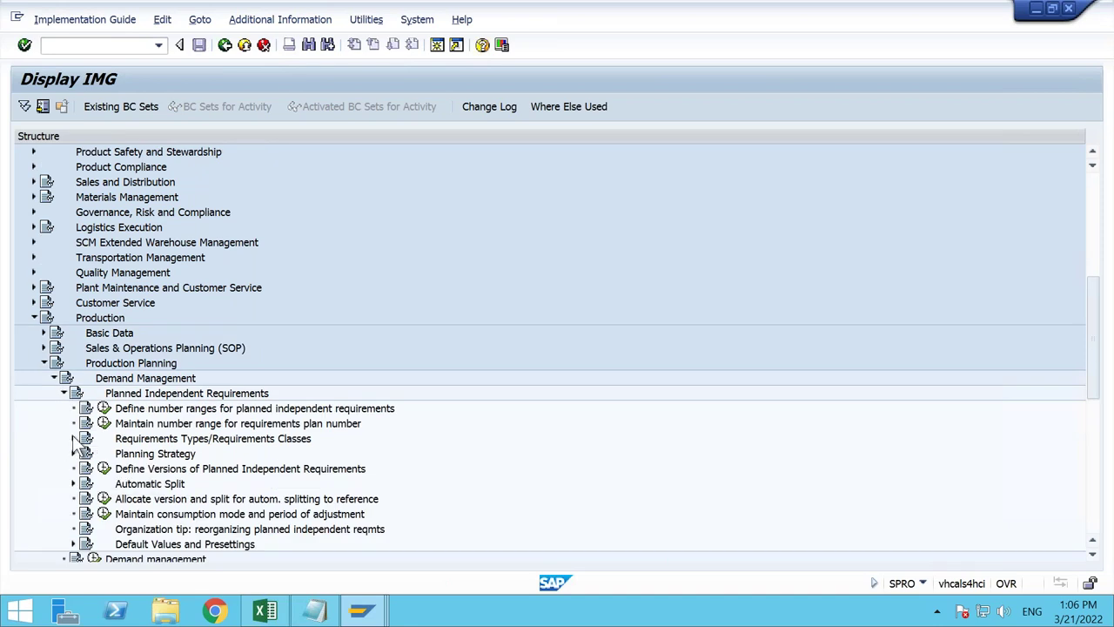
left_click(74, 438)
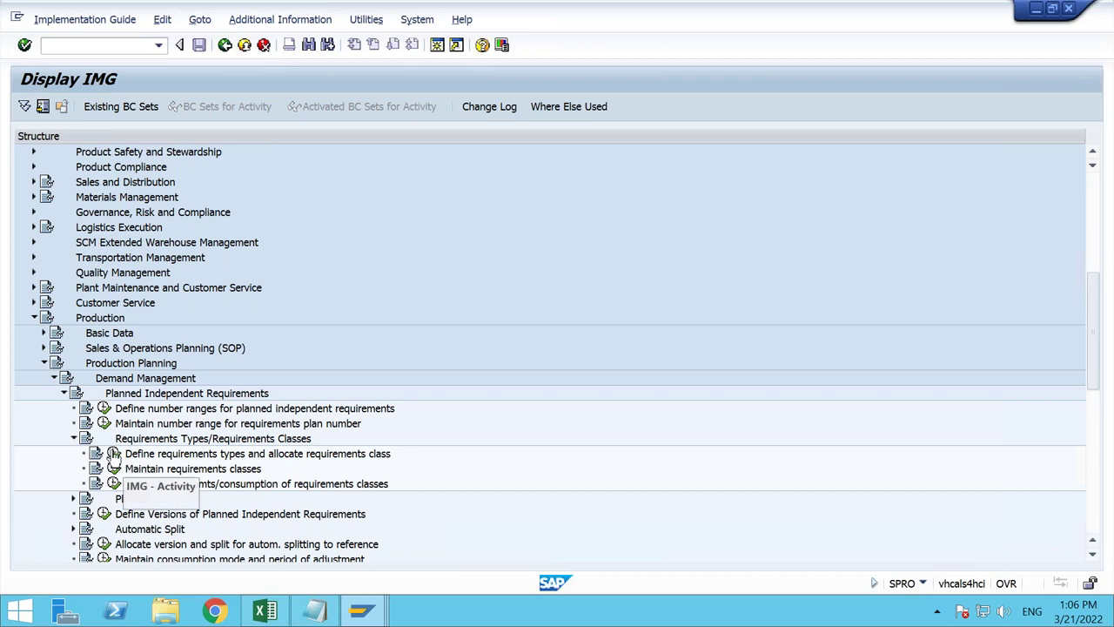
left_click(114, 454)
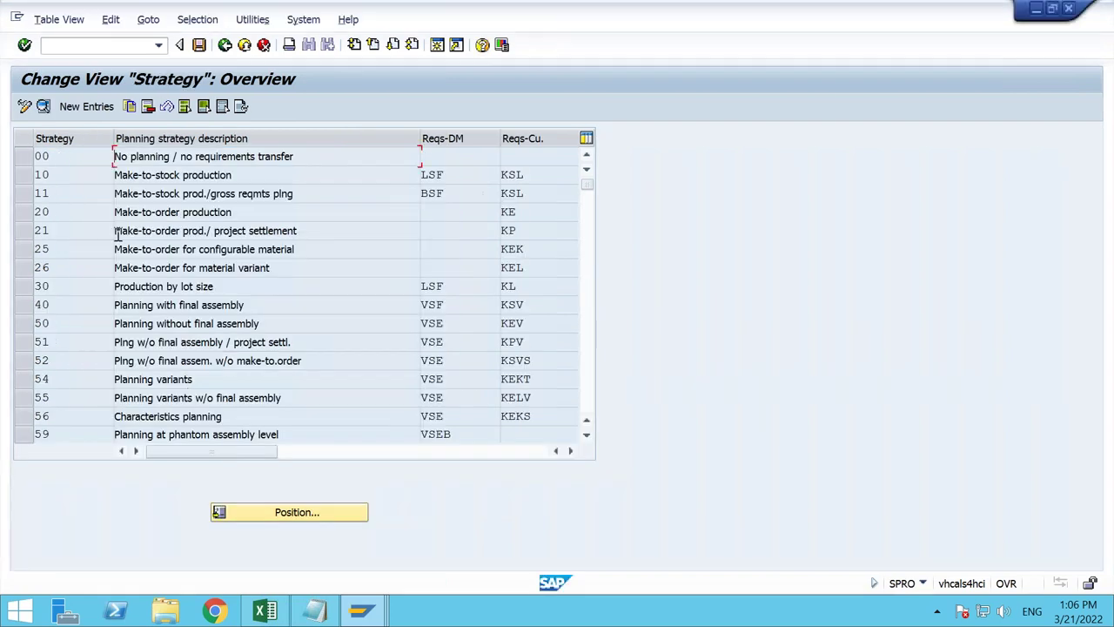
Step: In the Strategy overview session, open the details of strategy 10, Make-to-stock production, and point out its requirements class field
left_click(35, 175)
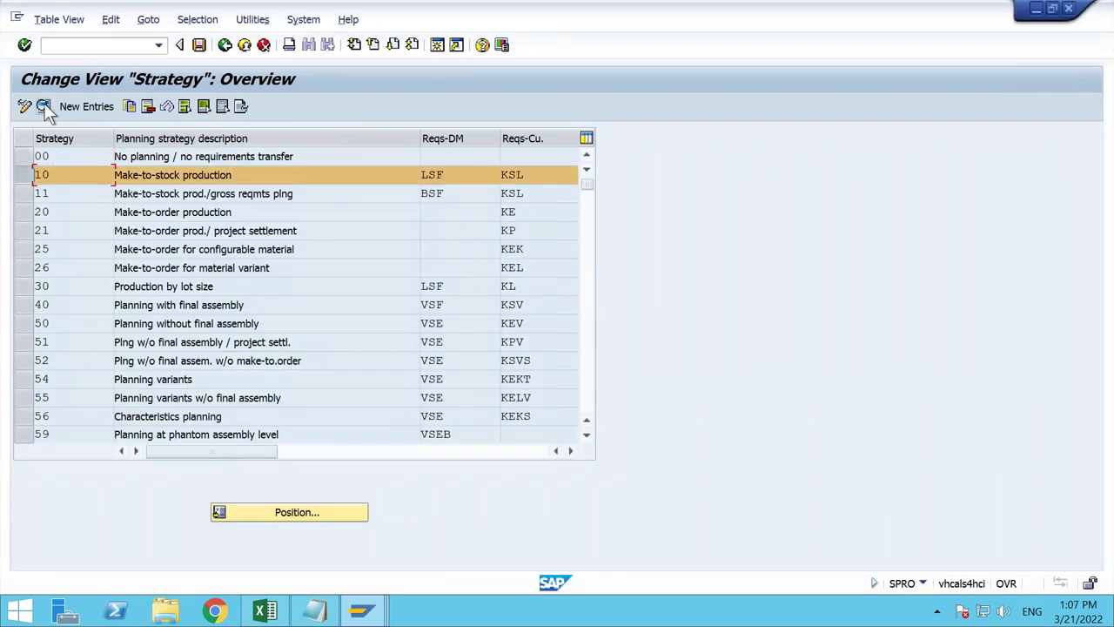
left_click(43, 105)
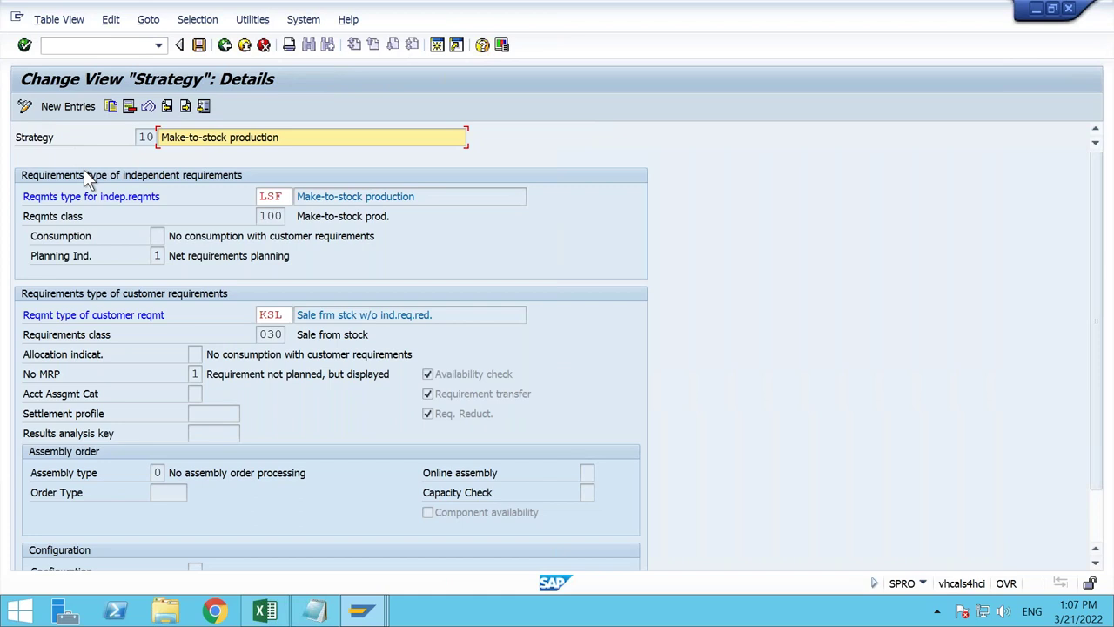
left_click(35, 220)
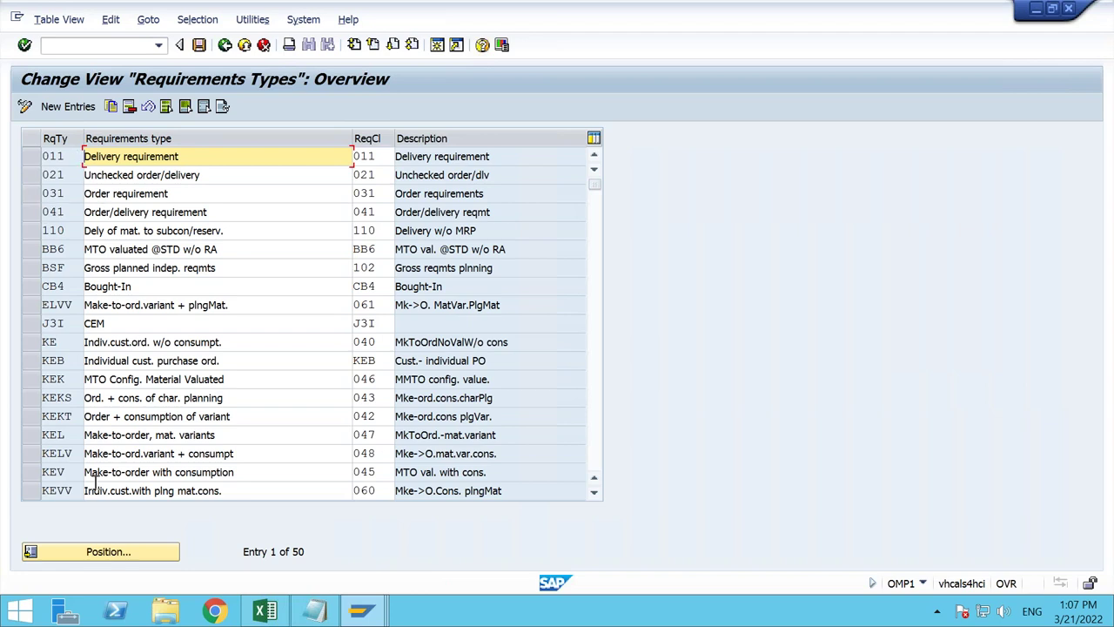
Step: In the Requirements Types session, position the list on LSF and highlight its description, type code and requirements class
left_click(94, 553)
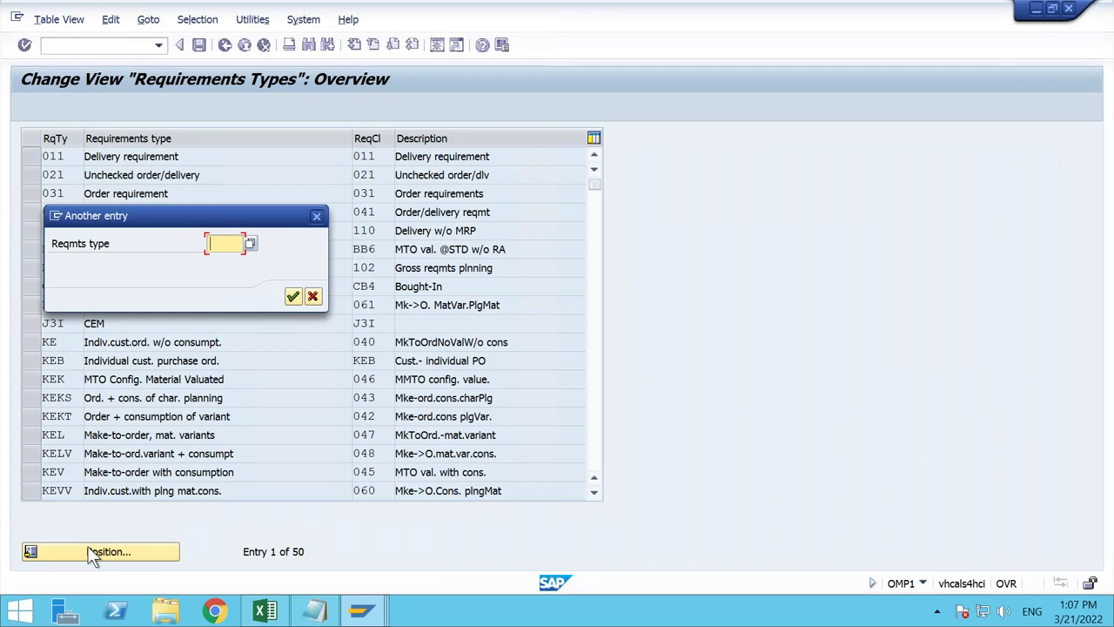
type("LSF")
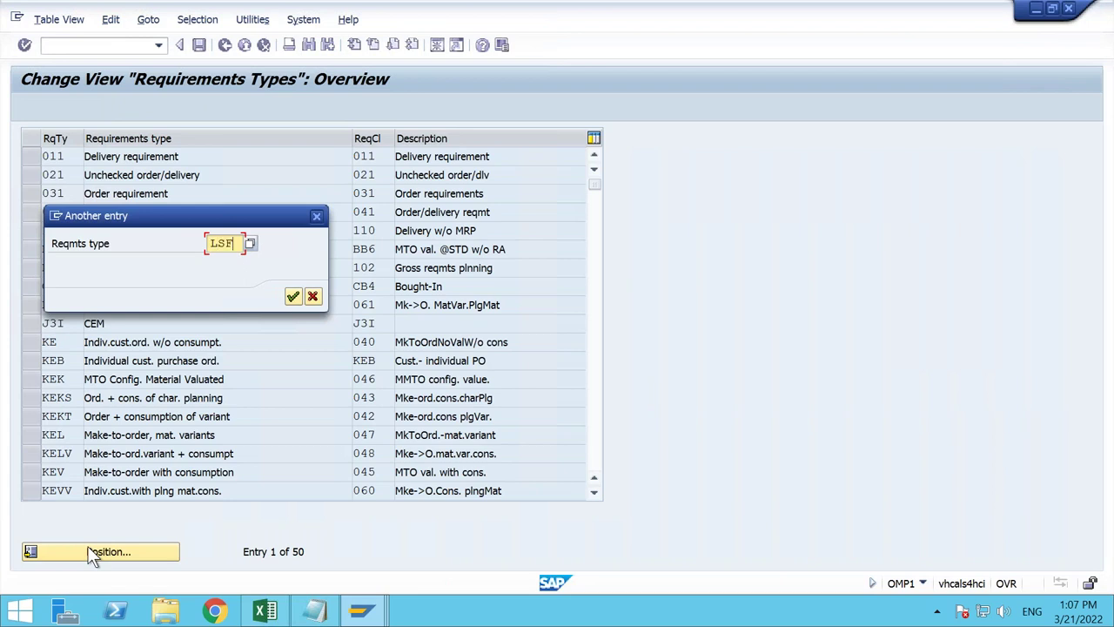
key("Return")
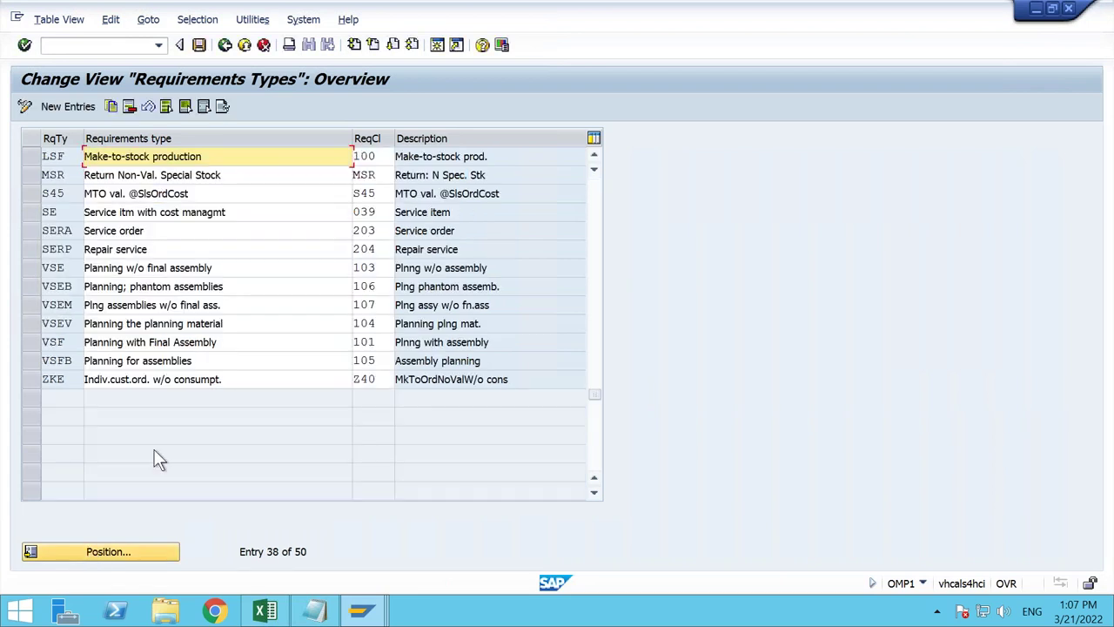
left_click_drag(115, 160, 67, 157)
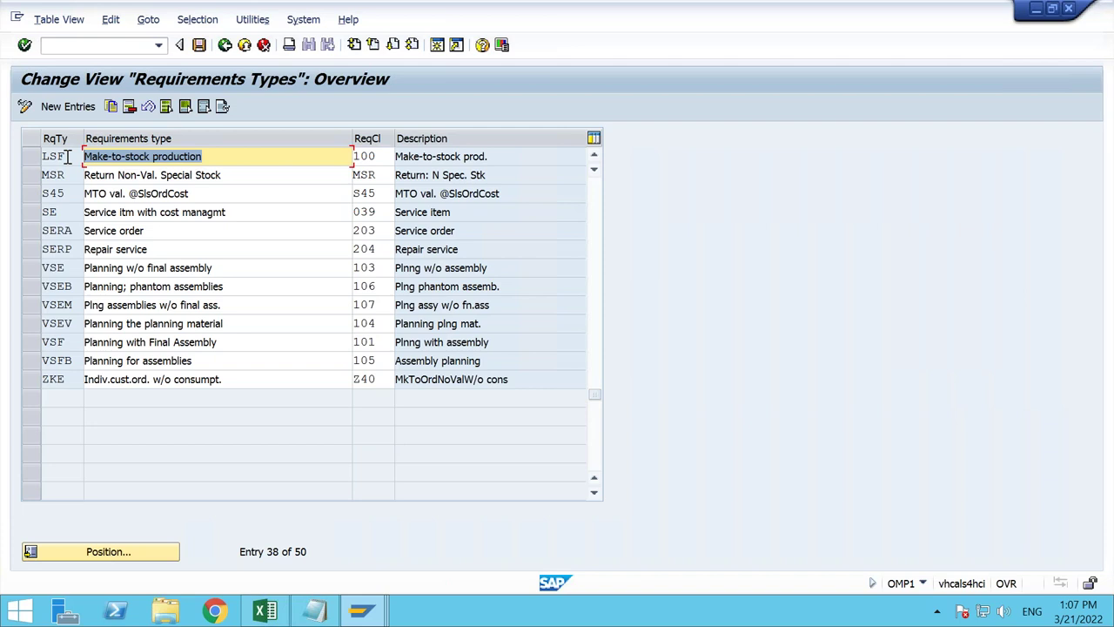
left_click_drag(67, 156, 41, 157)
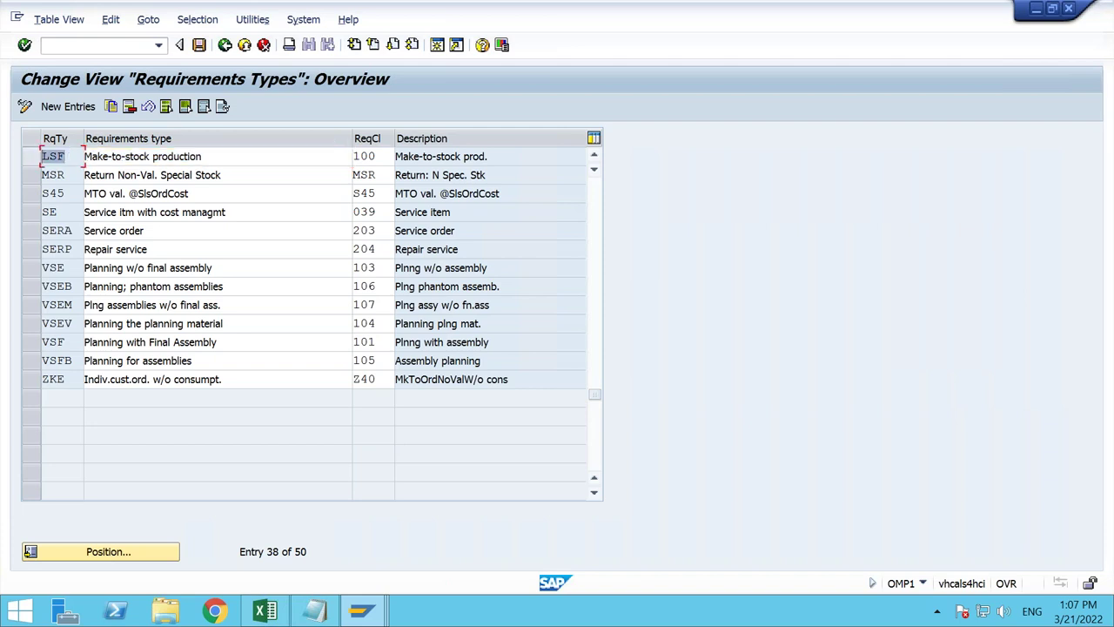
left_click_drag(388, 157, 330, 157)
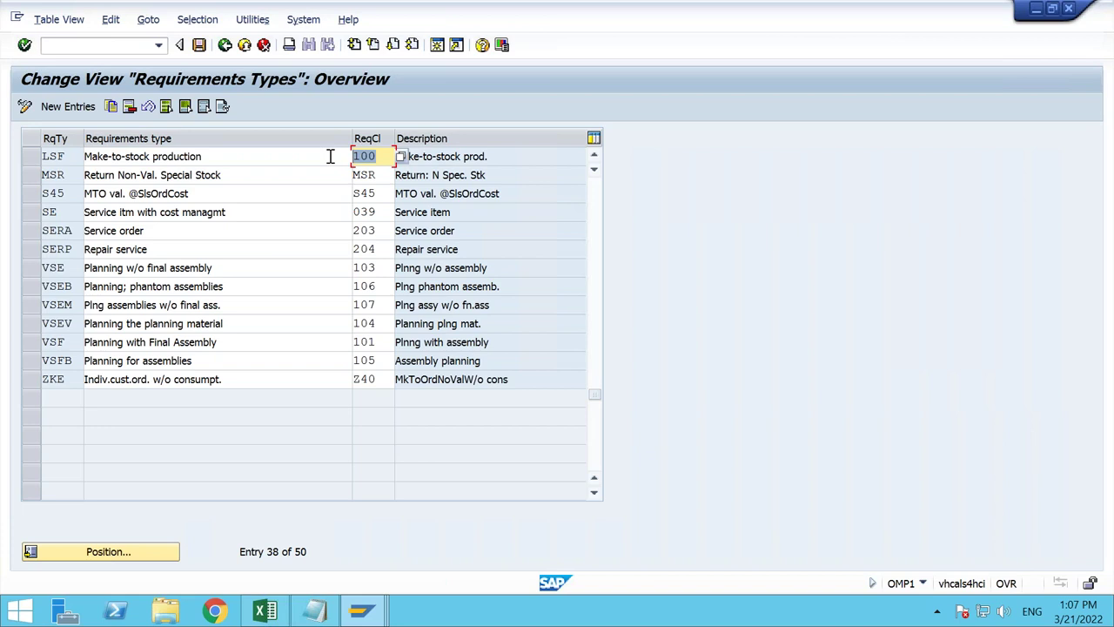
Step: Return to the strategy 10 details and highlight its description, independent requirements type and requirements class
key("F3")
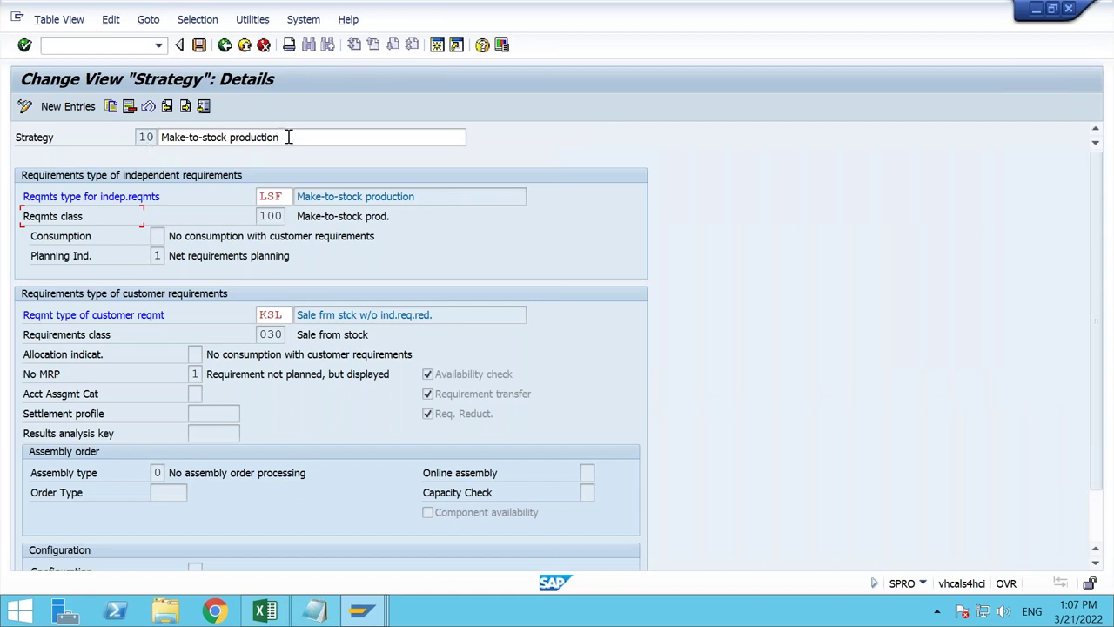
left_click_drag(288, 136, 160, 136)
left_click_drag(285, 196, 241, 196)
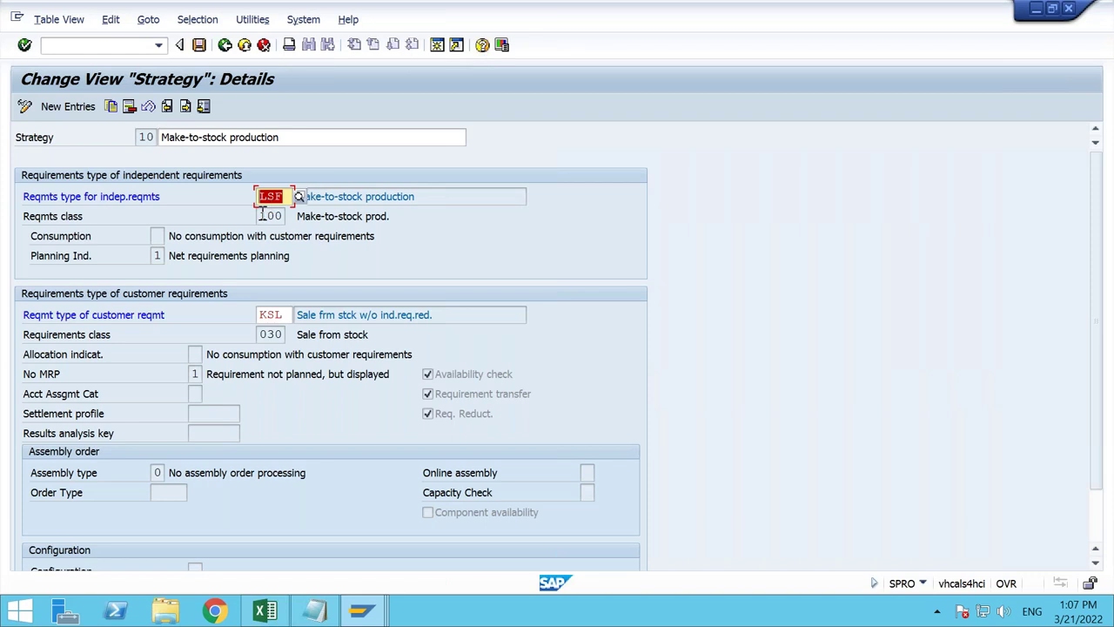
left_click_drag(259, 216, 290, 216)
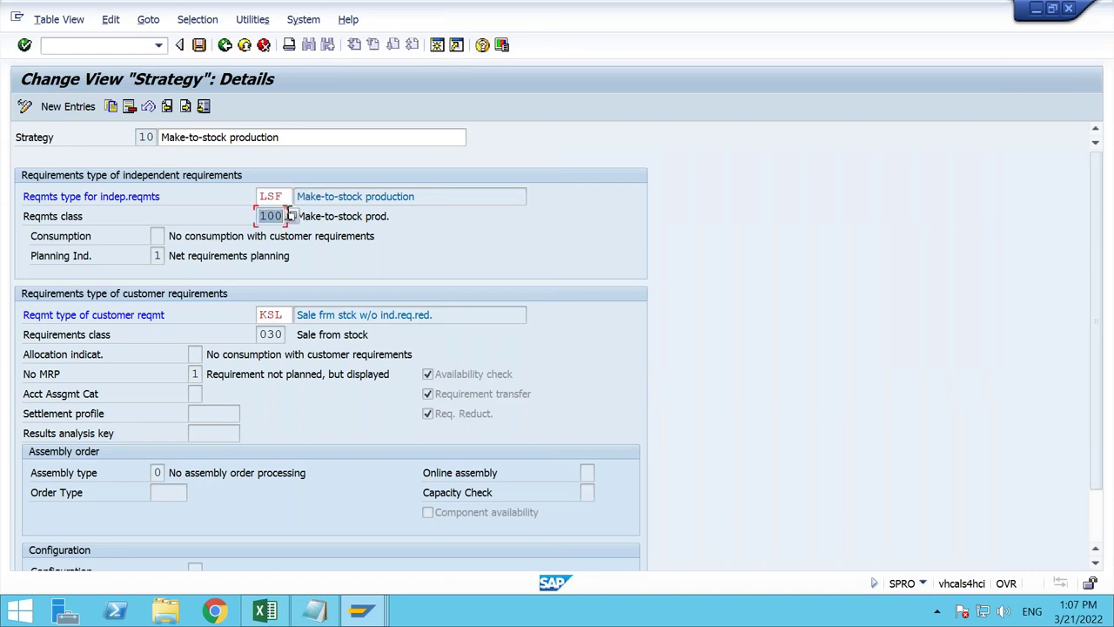
Step: Review the custom ZKE row in the Requirements Types overview, deselect it and return to the strategy 10 details
key("F3")
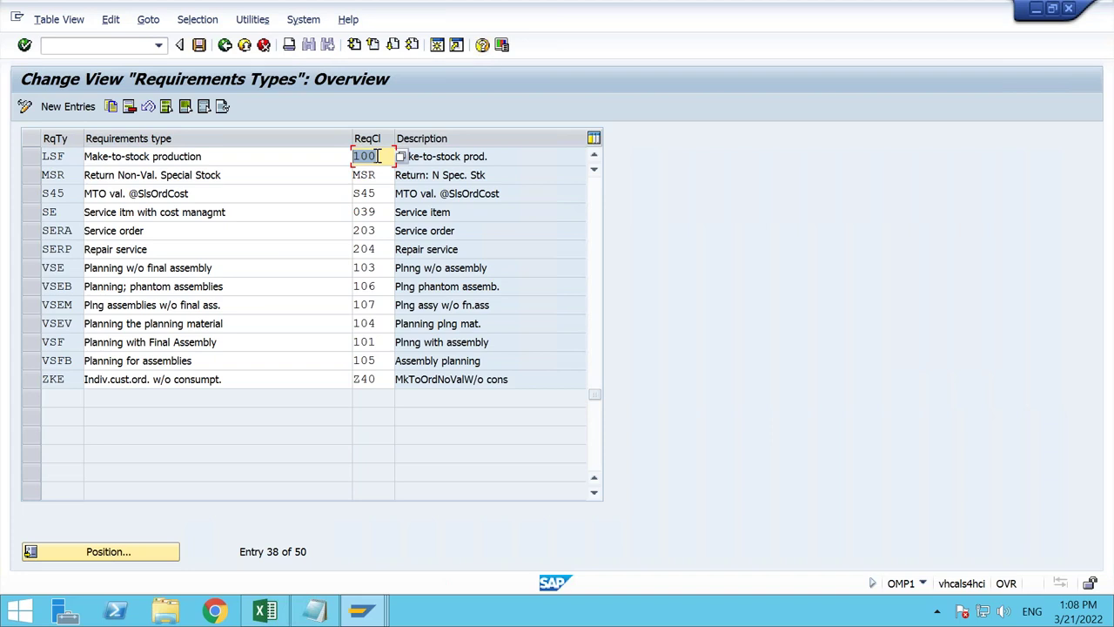
left_click(30, 378)
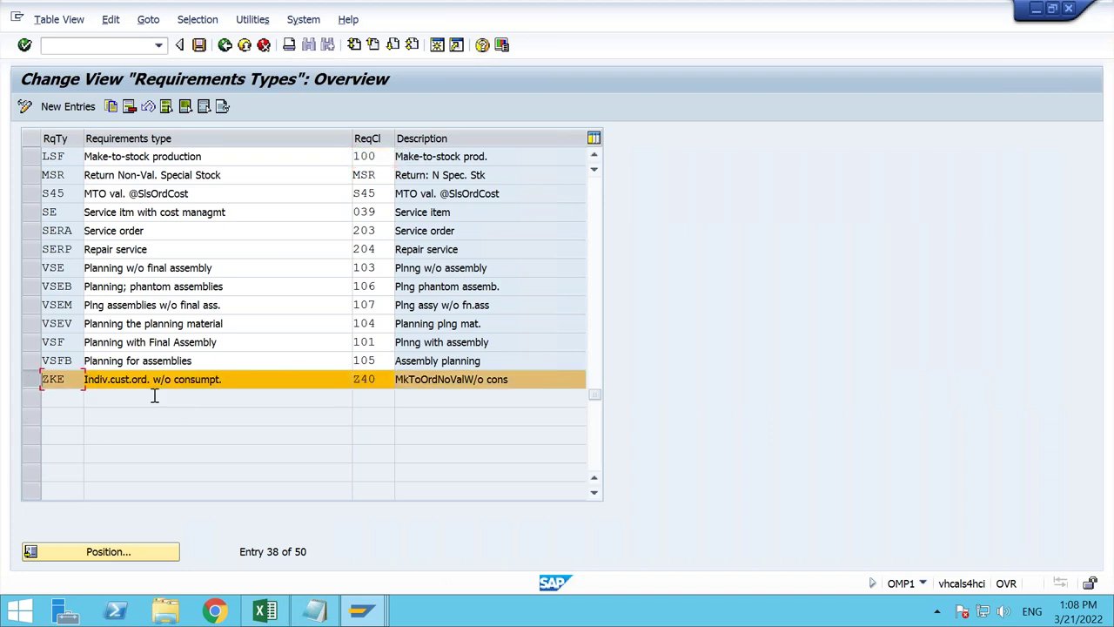
left_click(30, 379)
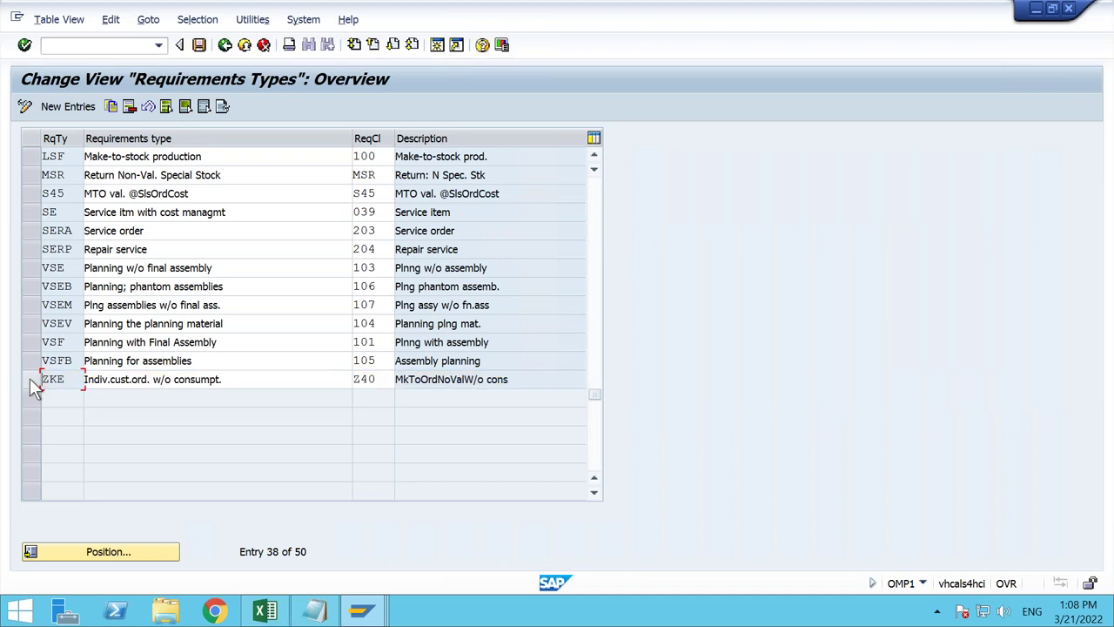
key("F3")
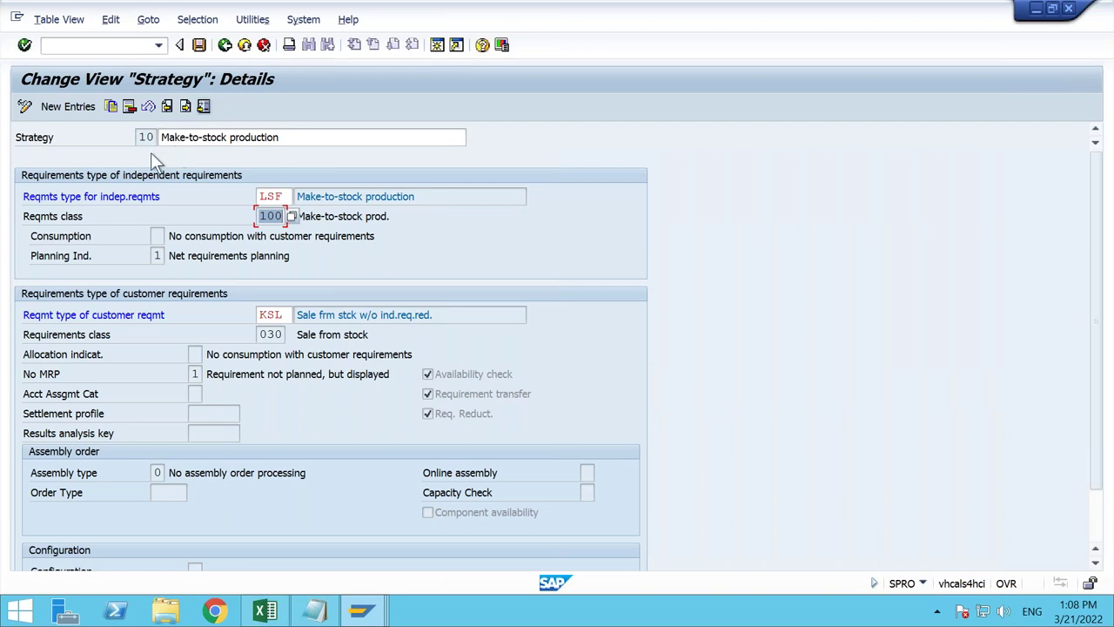
Step: Switch to the Excel workbook and enter LSF, BSF and VSF in B4:D4, beneath MTS strategies 10, 11 and 40
left_click(264, 610)
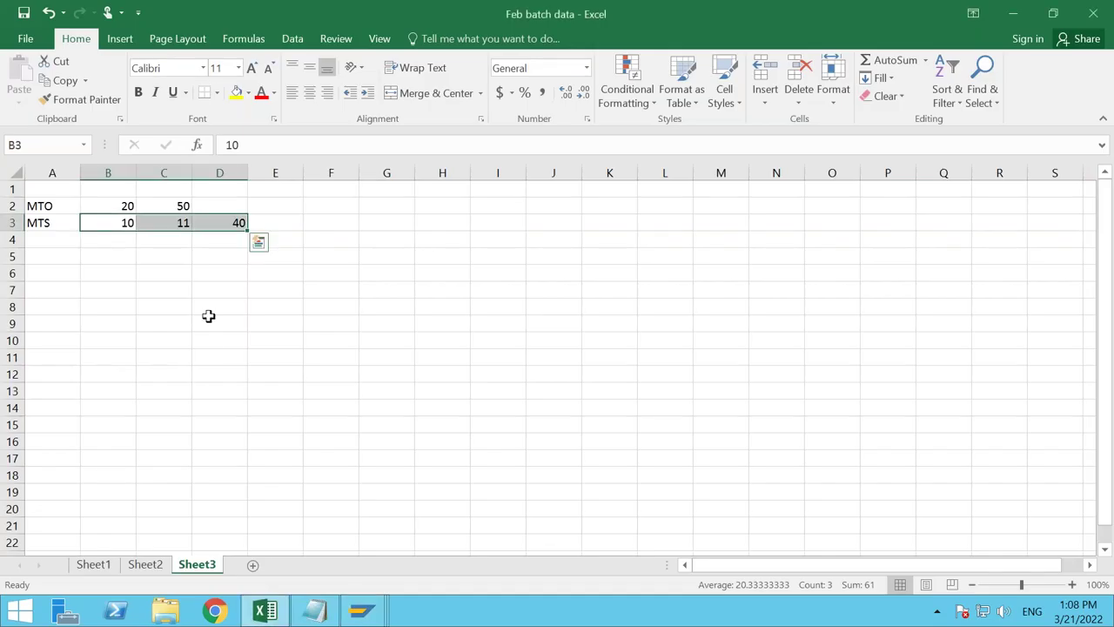
left_click(122, 245)
type("LSF")
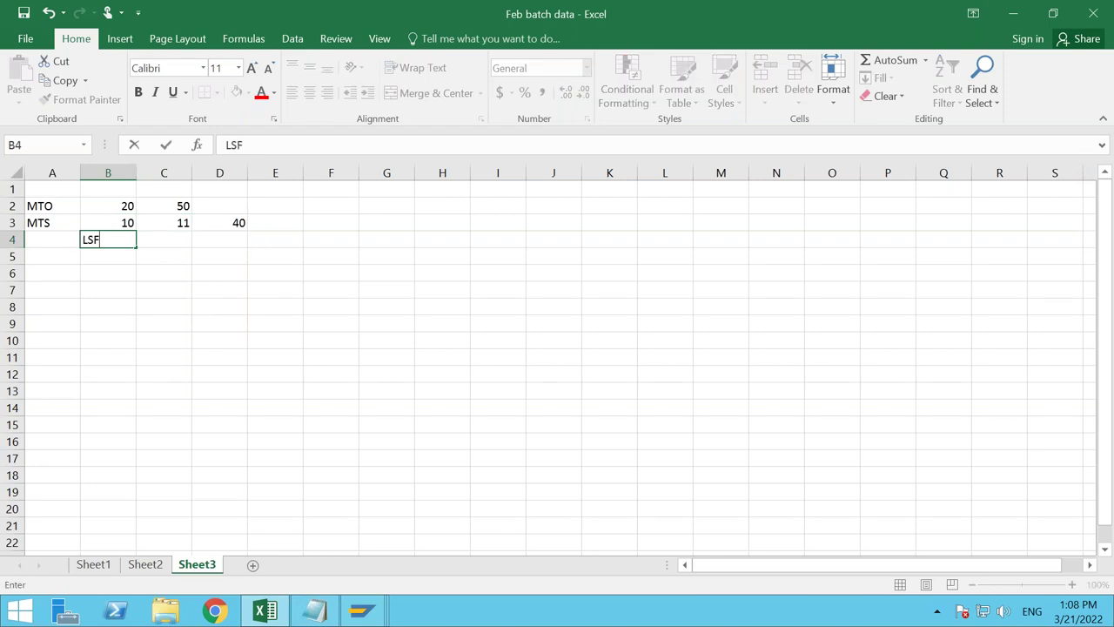
left_click(188, 237)
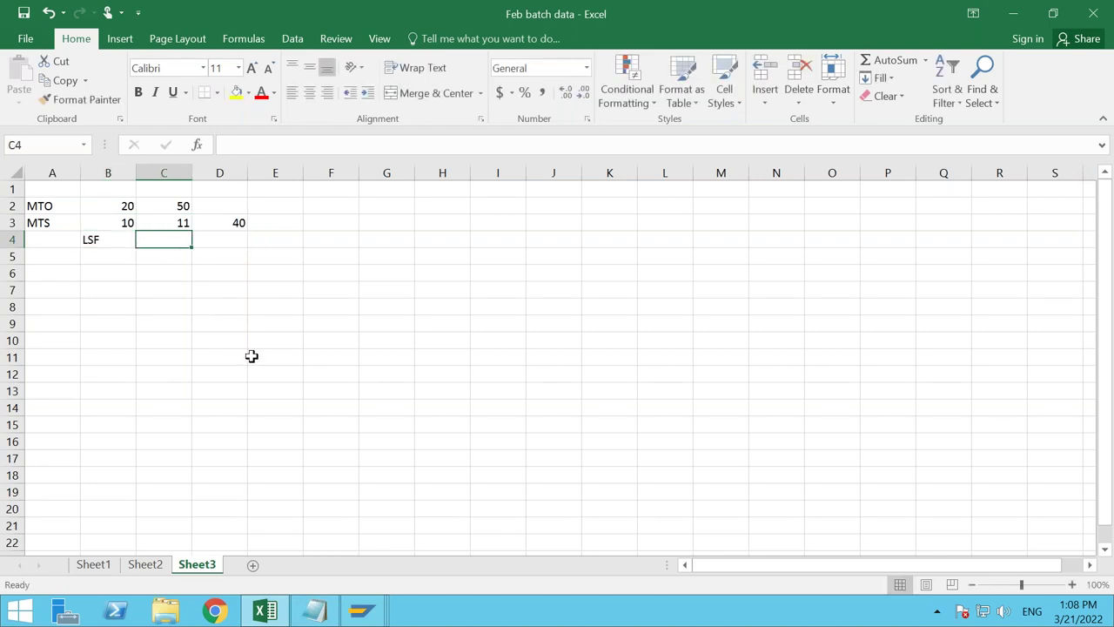
type("BSF")
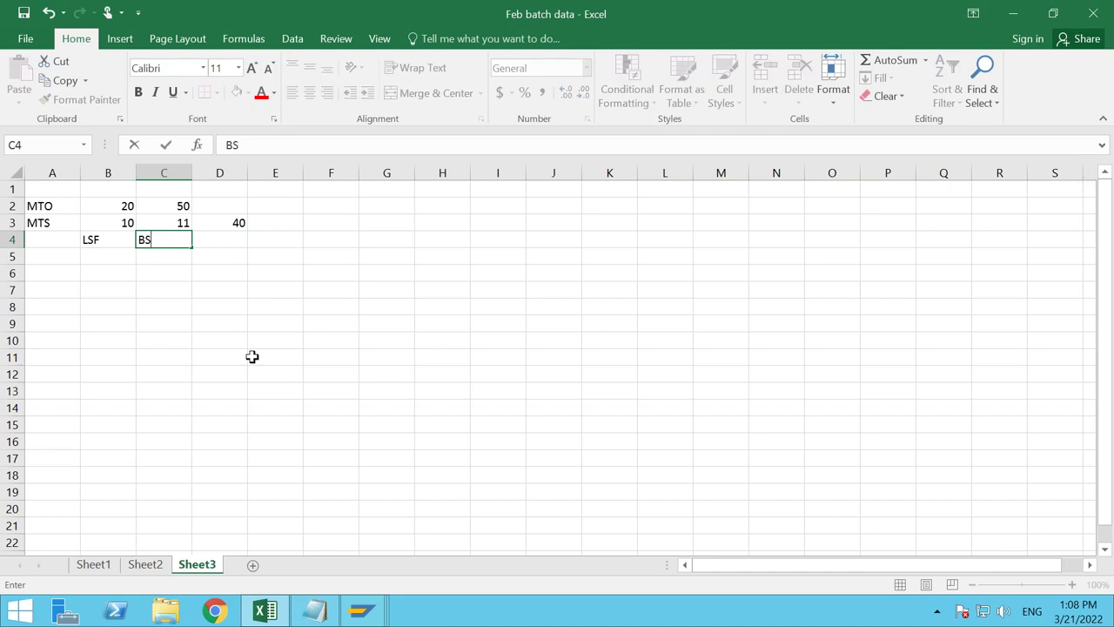
key("Tab")
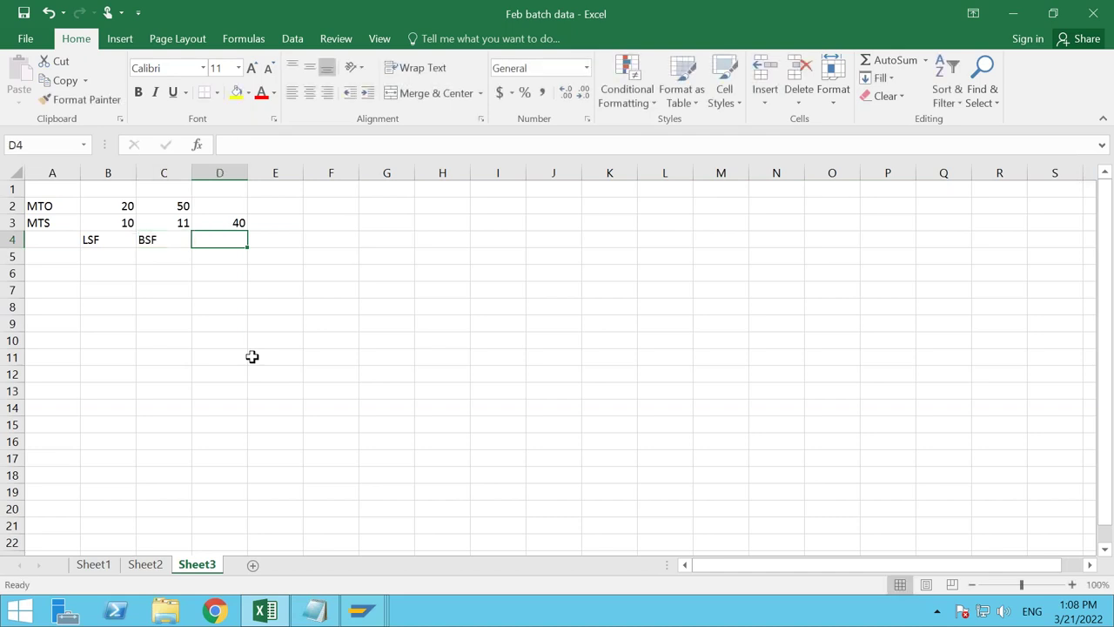
type("VSF")
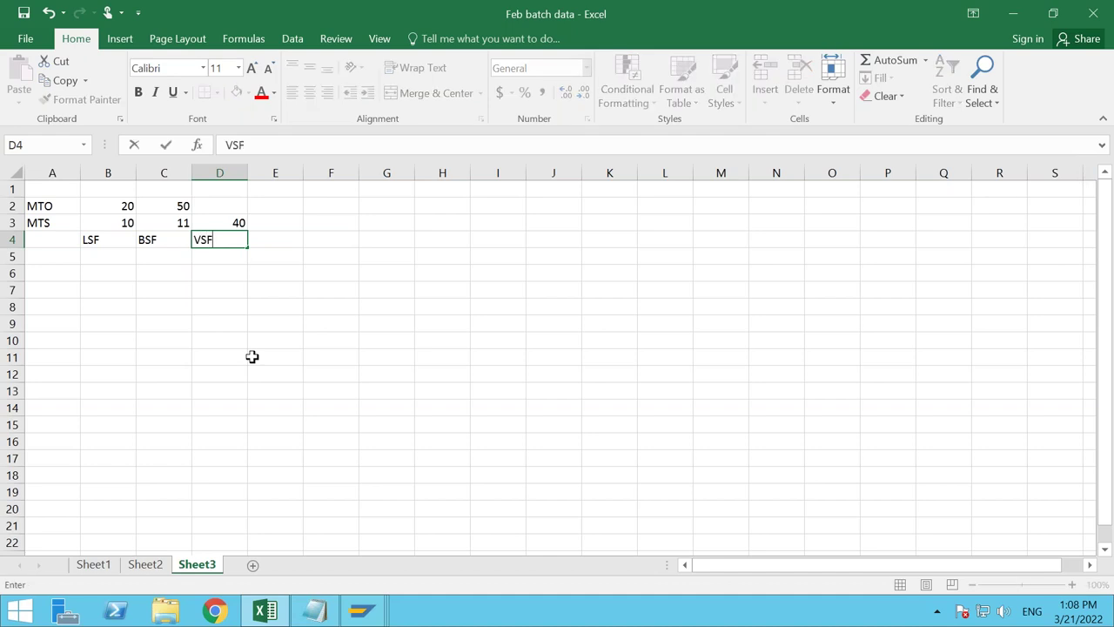
key("Return")
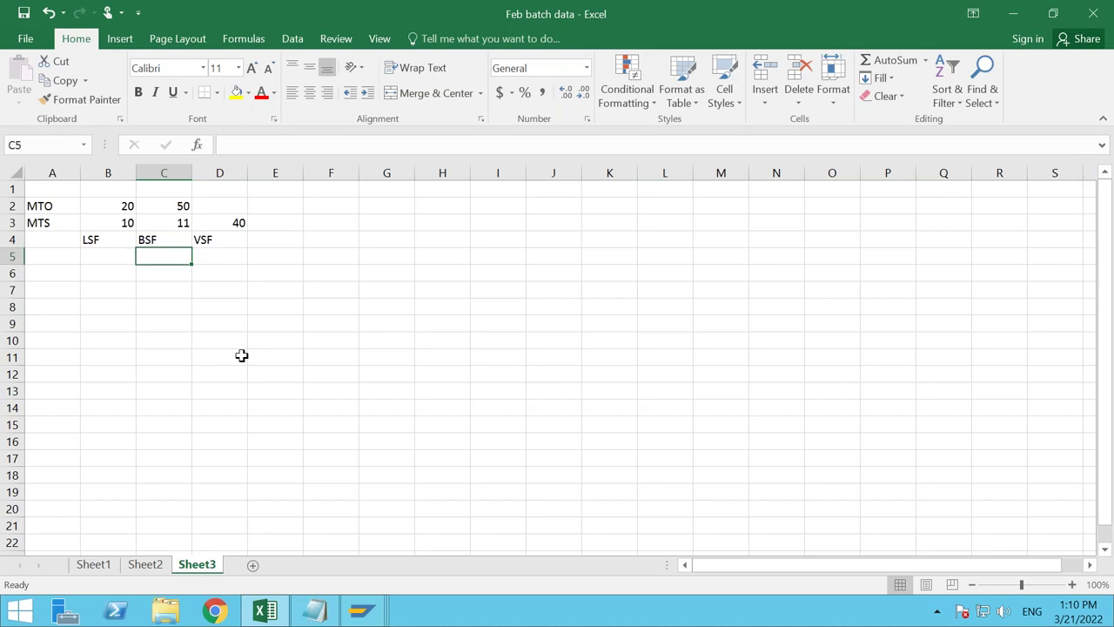
Step: Point out the requirements types LSF, BSF and VSF one by one, and select all three cells together
left_click(104, 240)
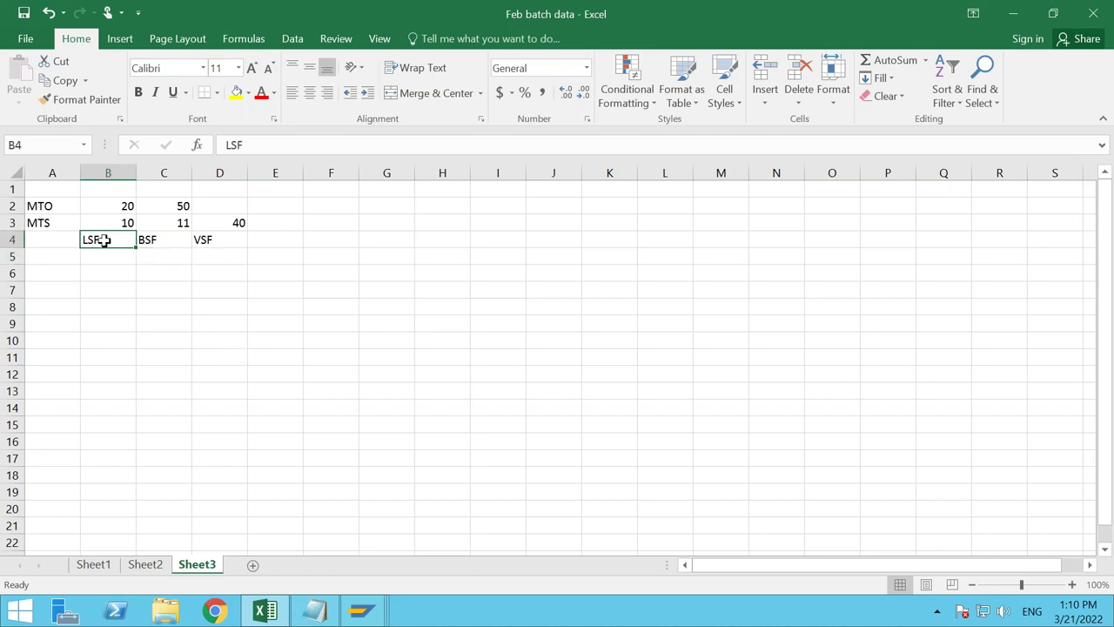
left_click(162, 240)
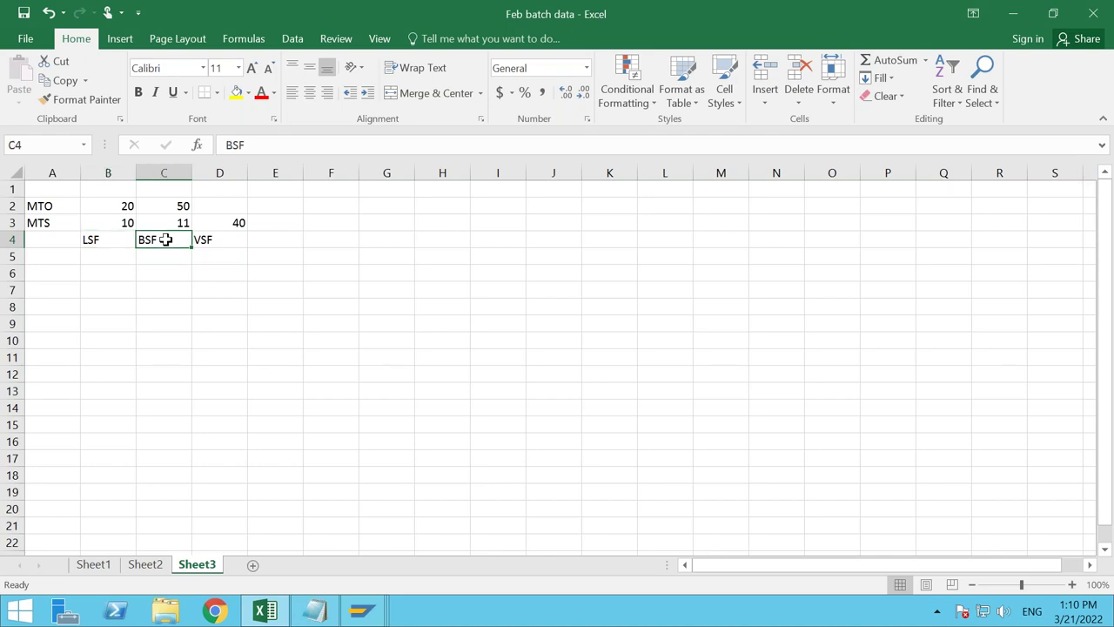
left_click(218, 236)
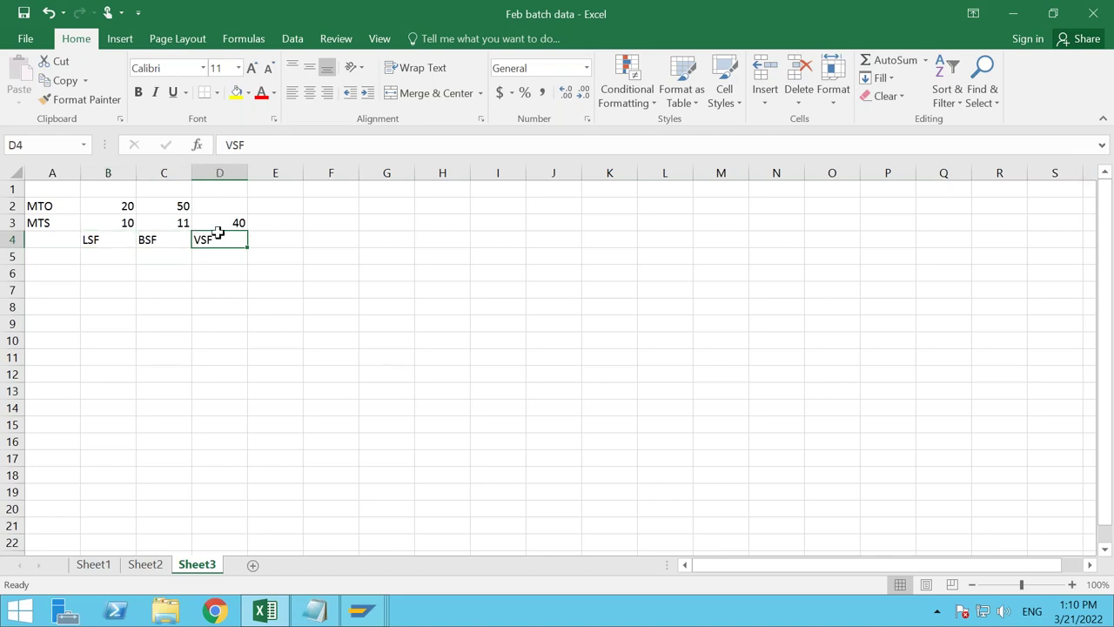
left_click_drag(90, 239, 206, 239)
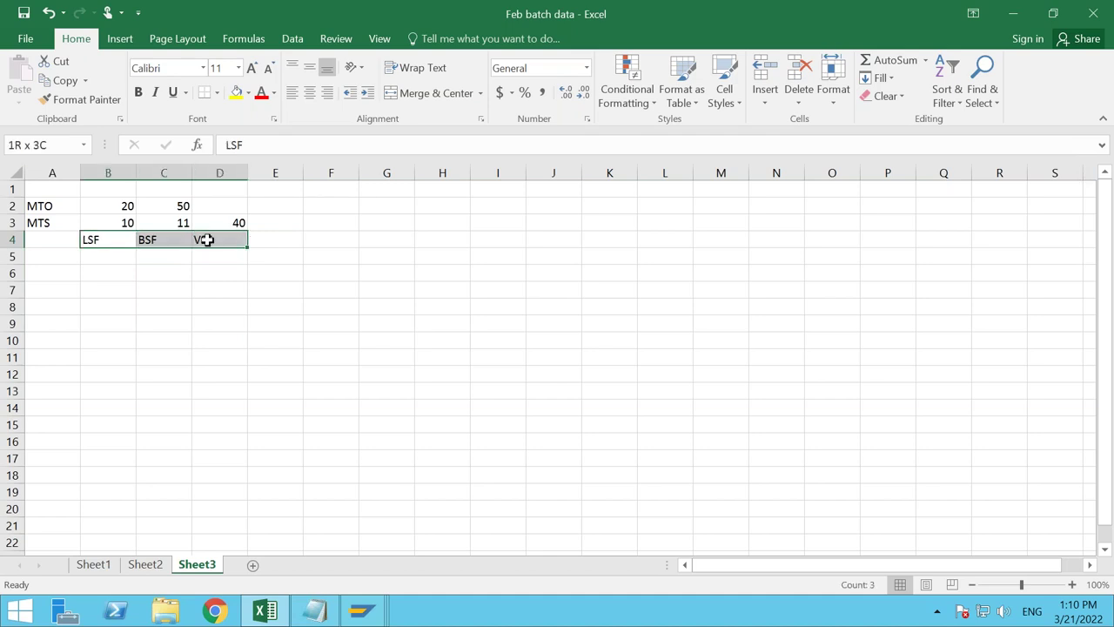
Step: Label row 4 as "Req types for PIR" in A4 and fit column A's width to the text
left_click(46, 243)
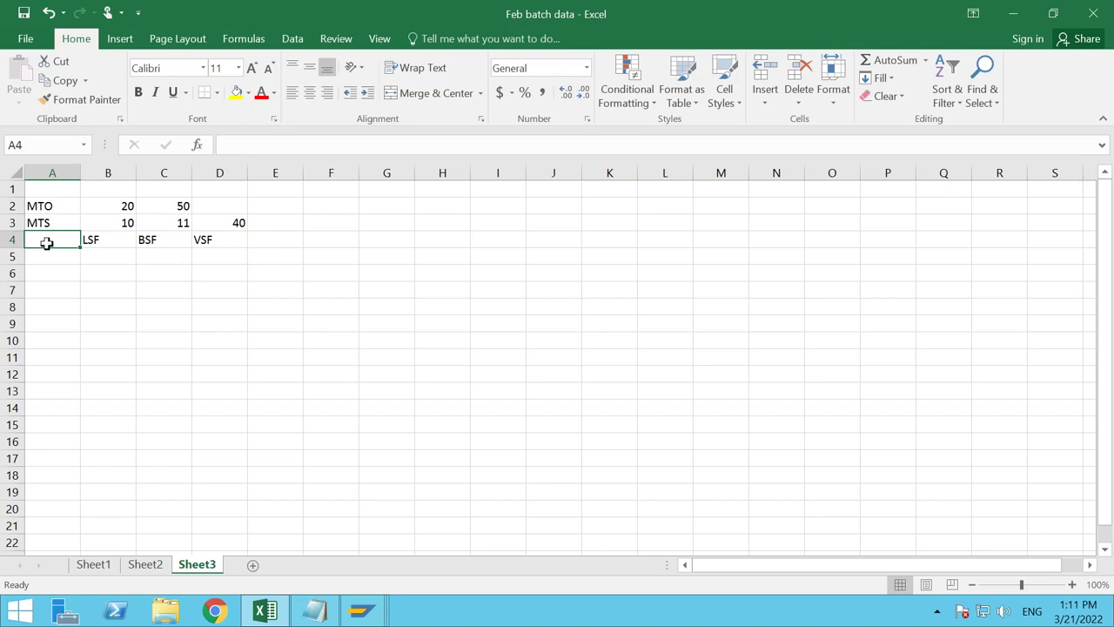
type("Req ty")
type("pes for pla")
key("BackSpace")
key("BackSpace")
key("BackSpace")
type("PIR")
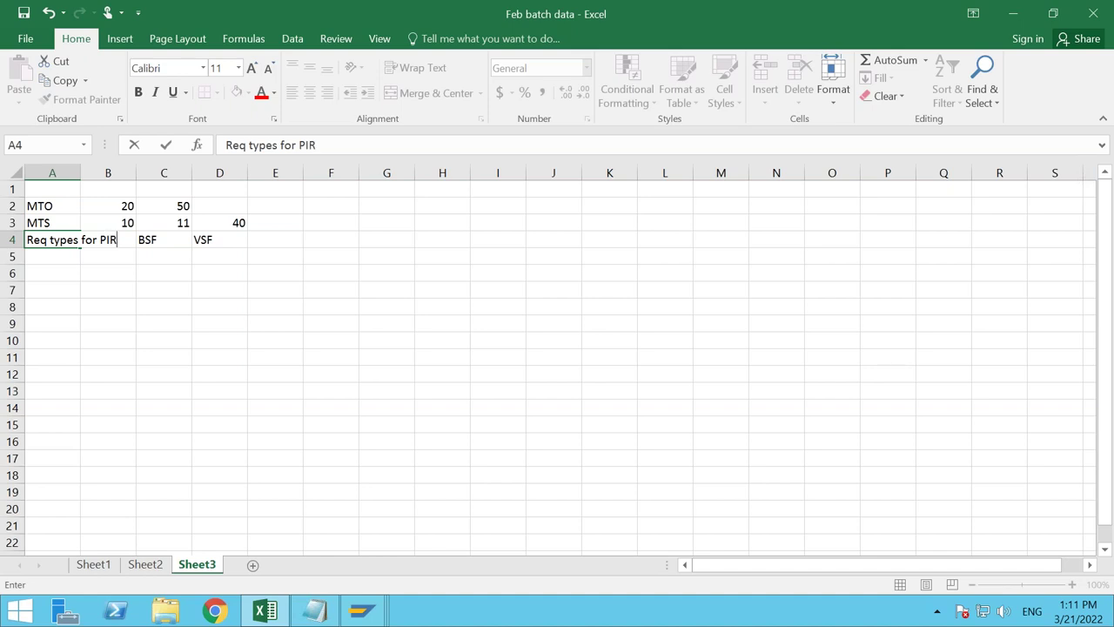
left_click(108, 172)
double_click(80, 172)
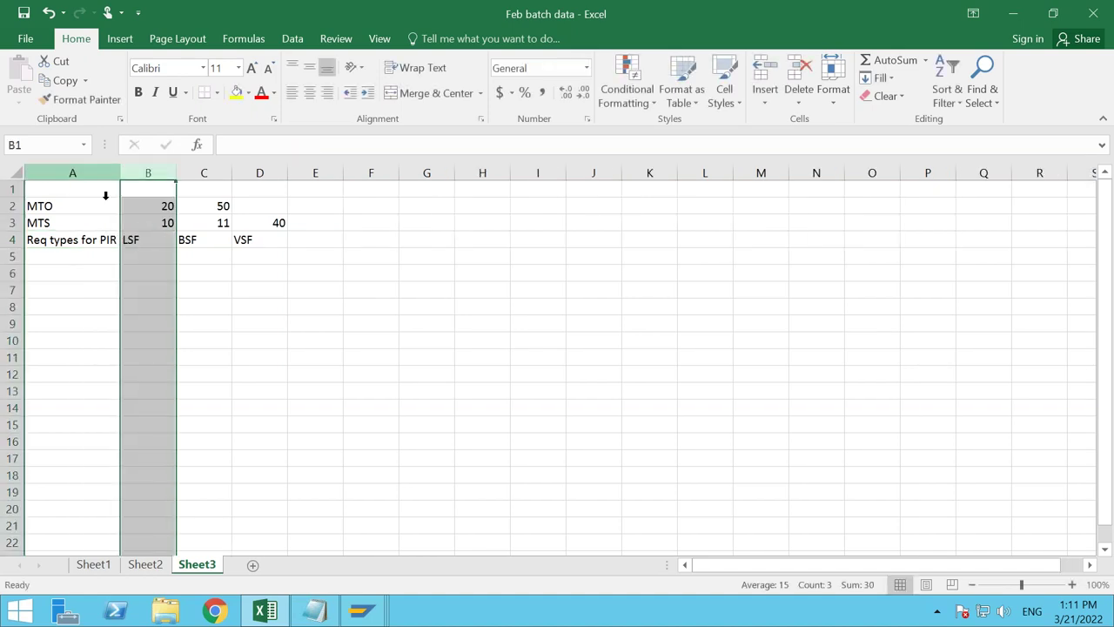
left_click(179, 279)
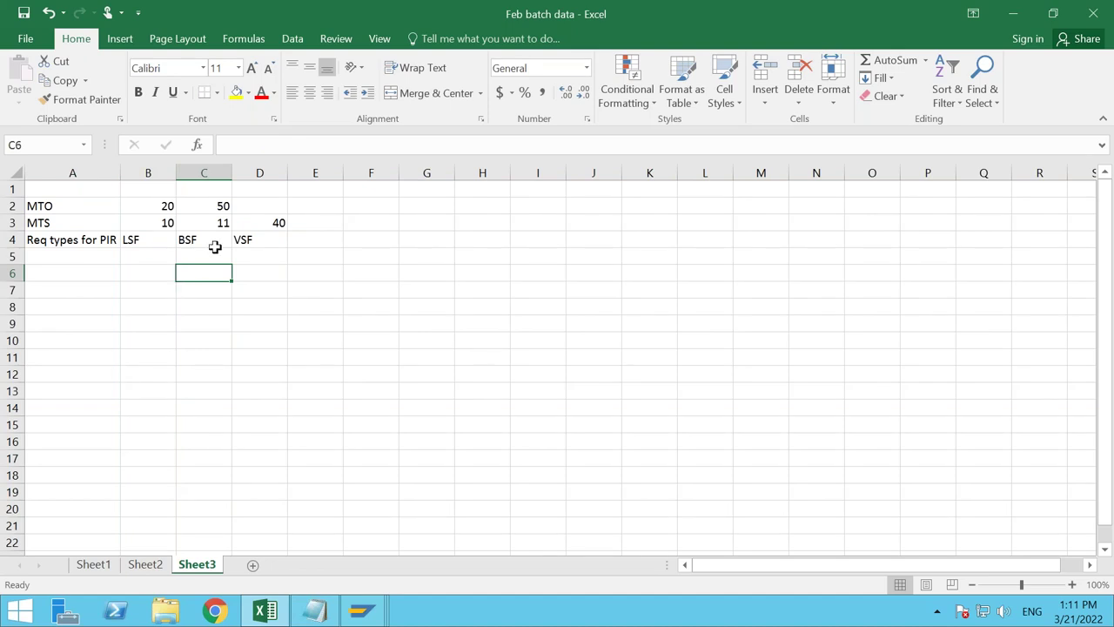
Step: Switch to SAP, leave strategy 10, open the details of strategy 20 and check its independent requirements type and class fields
key("alt+Tab")
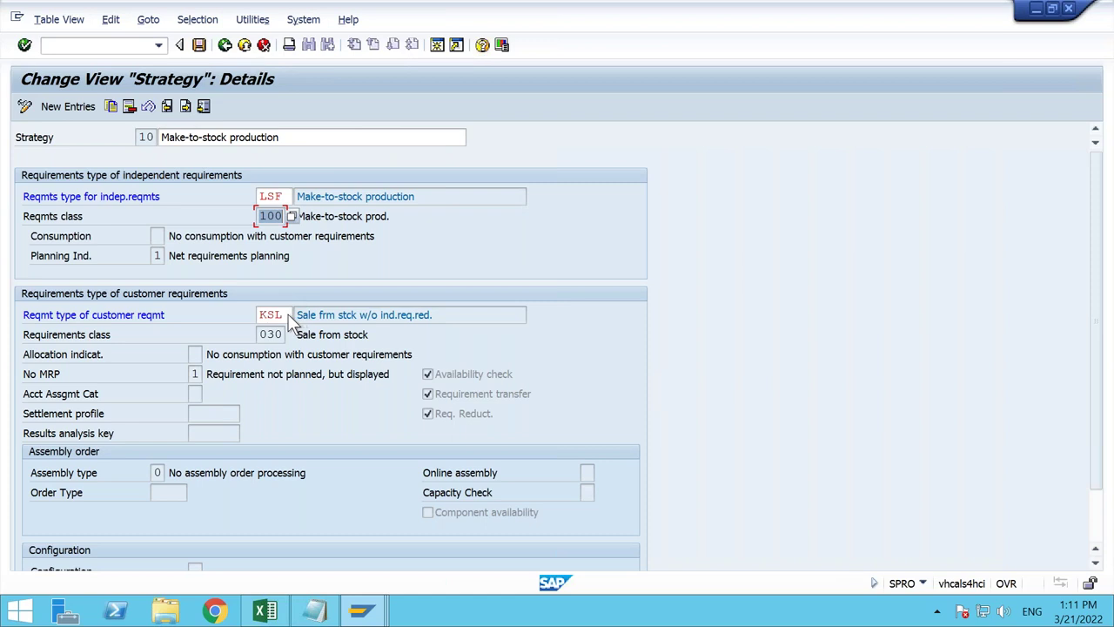
left_click(224, 45)
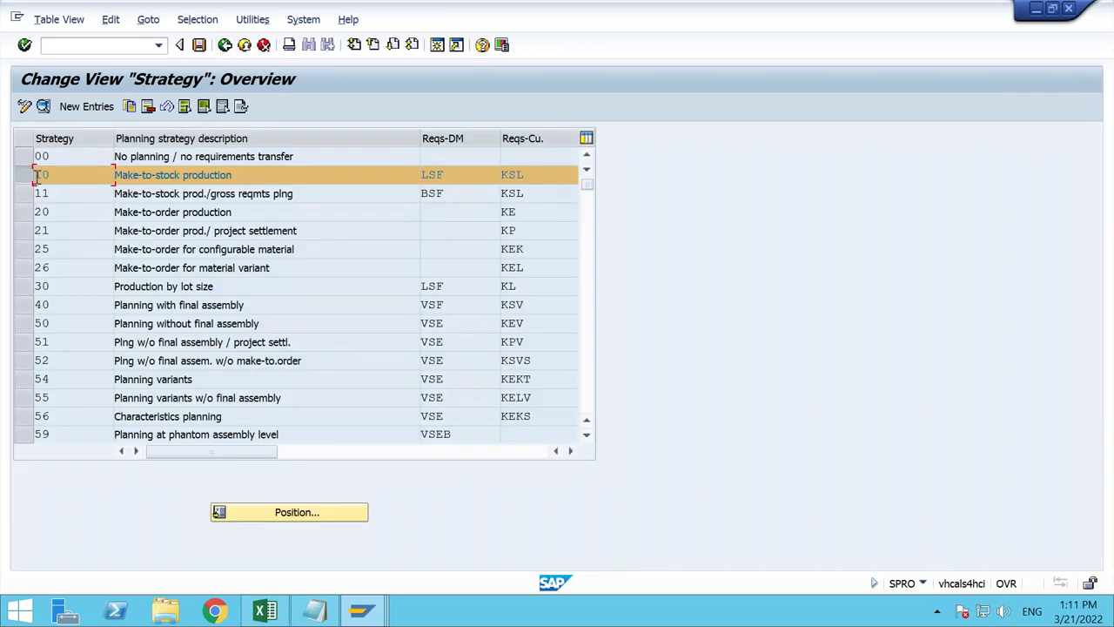
left_click(24, 175)
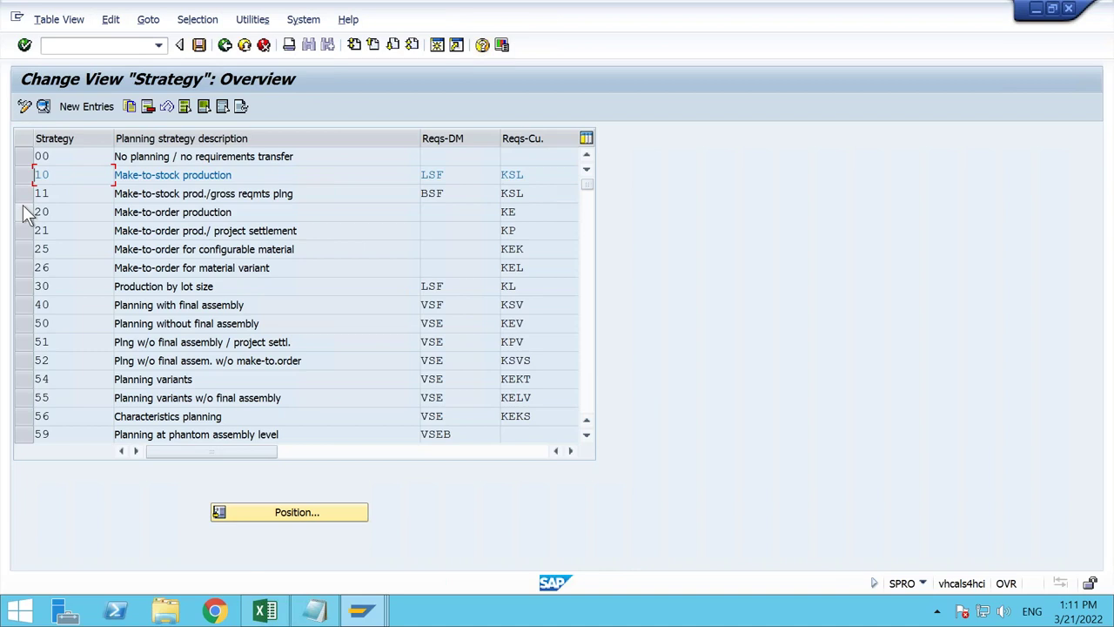
left_click(23, 204)
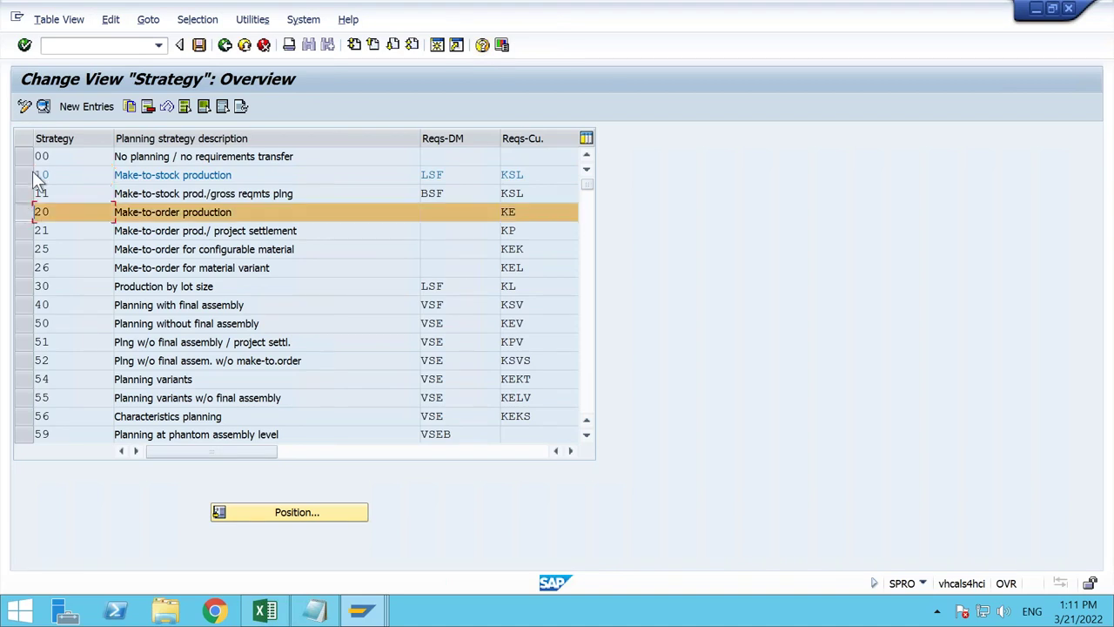
left_click(44, 106)
left_click(278, 197)
left_click(273, 215)
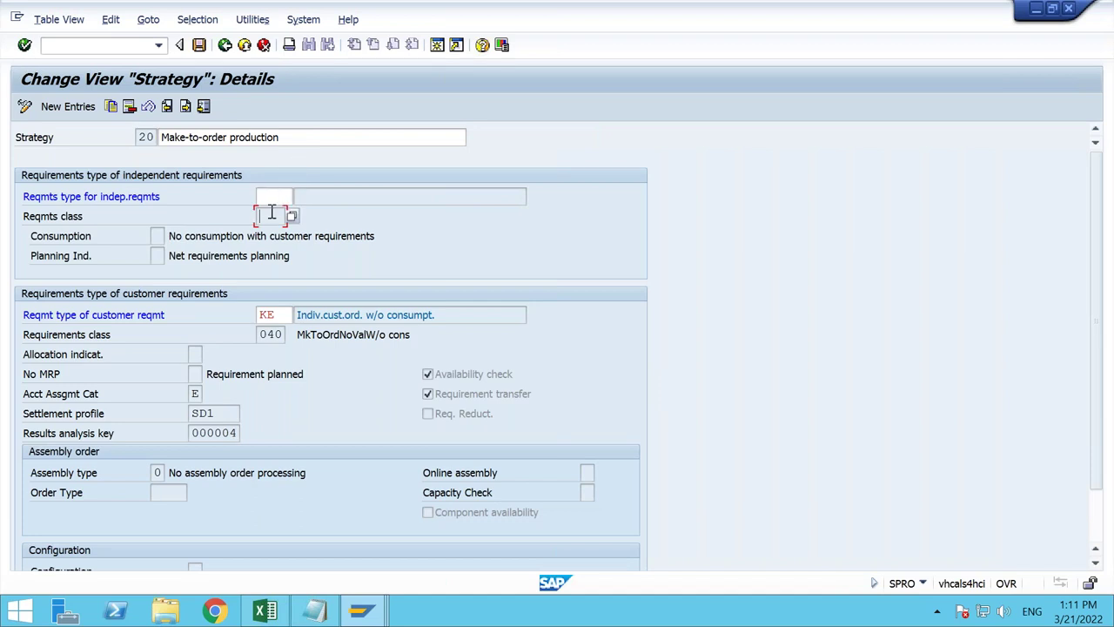
Step: Highlight strategy 20's number and its Make-to-order production description
left_click_drag(287, 137, 153, 132)
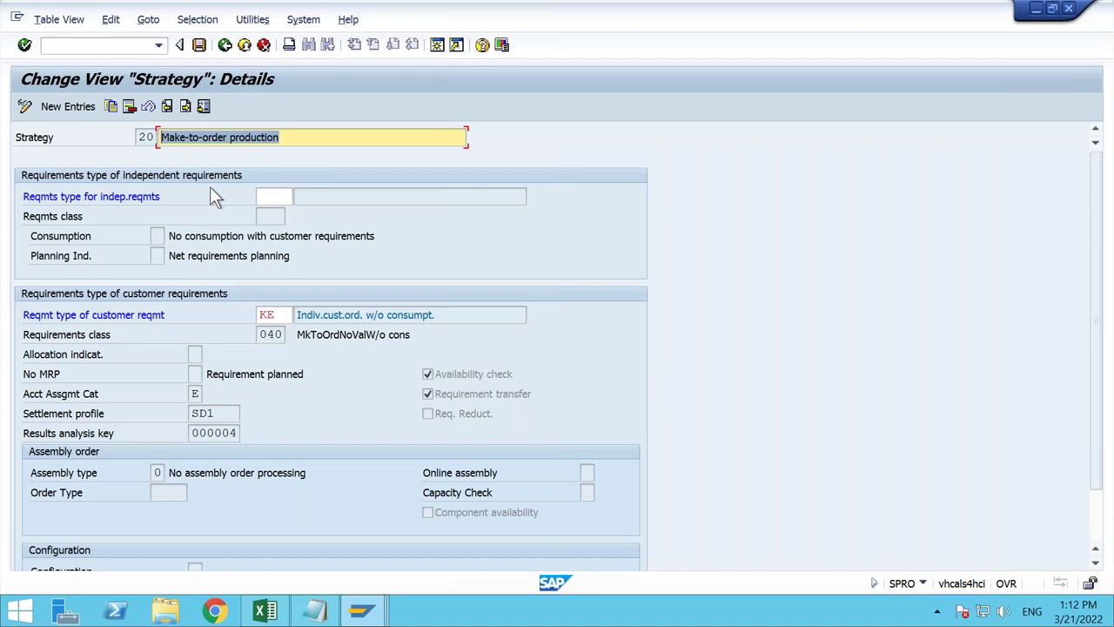
left_click_drag(291, 137, 157, 137)
left_click_drag(285, 137, 148, 144)
left_click_drag(293, 136, 160, 137)
left_click_drag(301, 139, 160, 137)
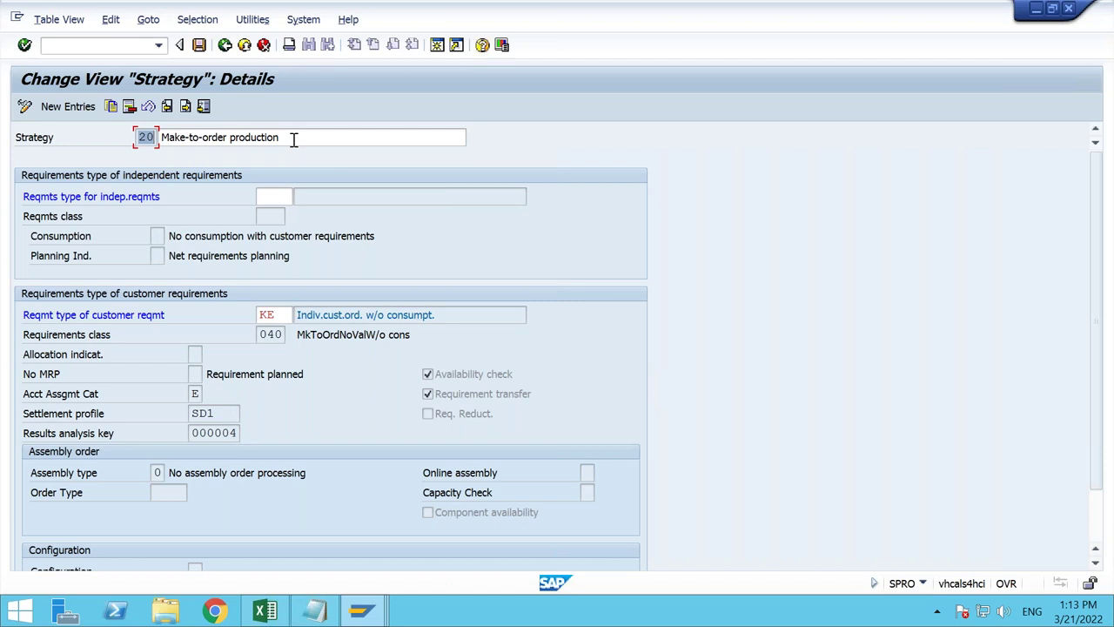
left_click_drag(293, 140, 139, 137)
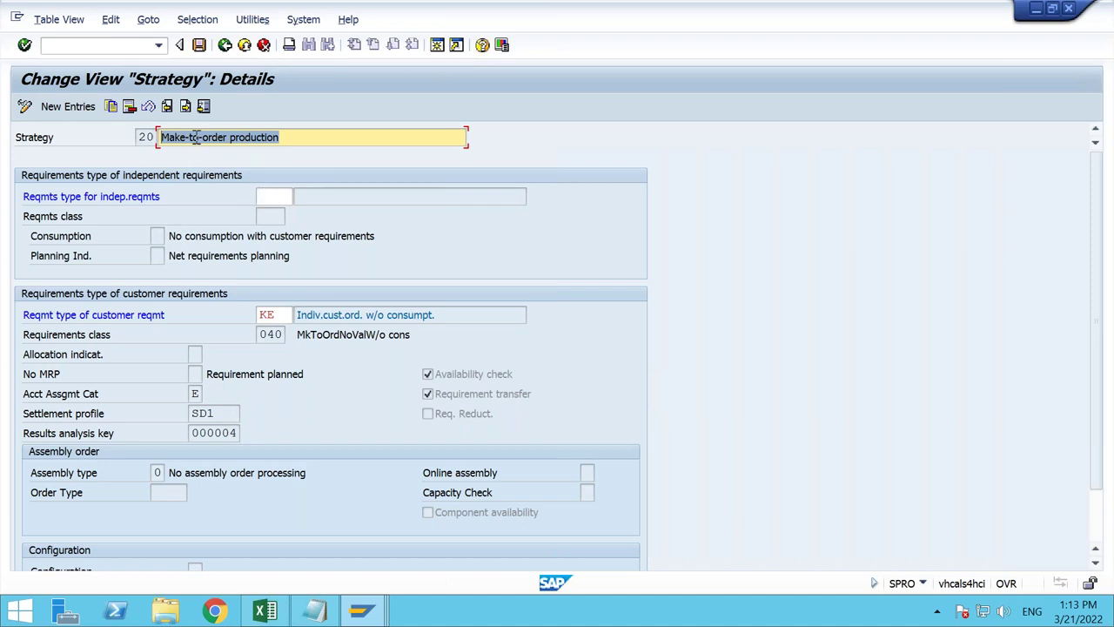
Step: Point out strategy 20's independent requirements type and class fields, and highlight its customer requirements type and class
left_click(276, 195)
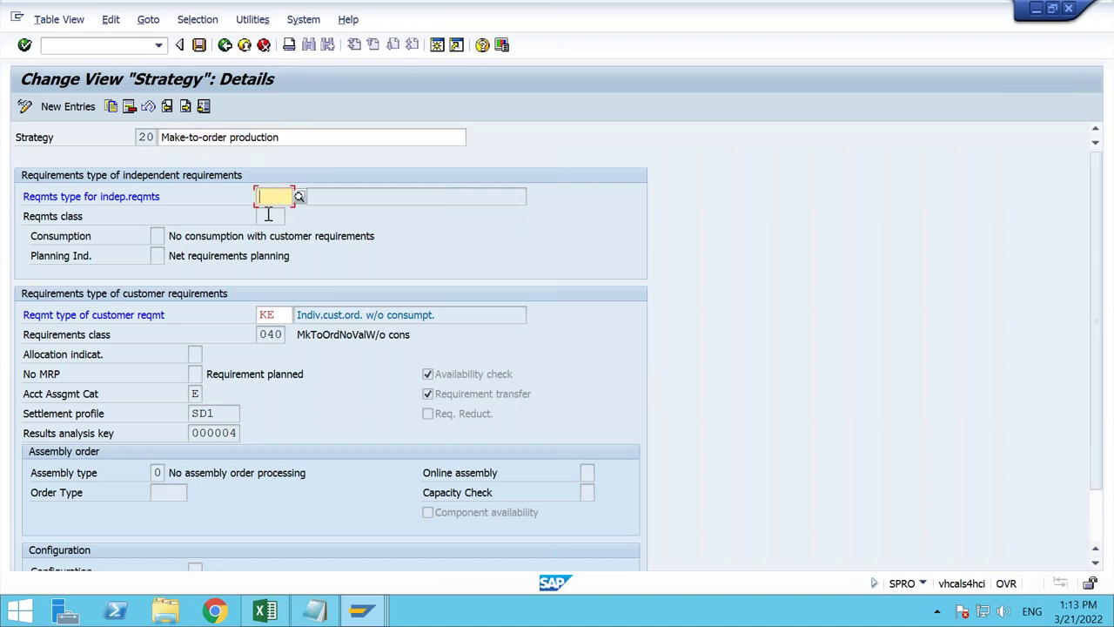
left_click(269, 215)
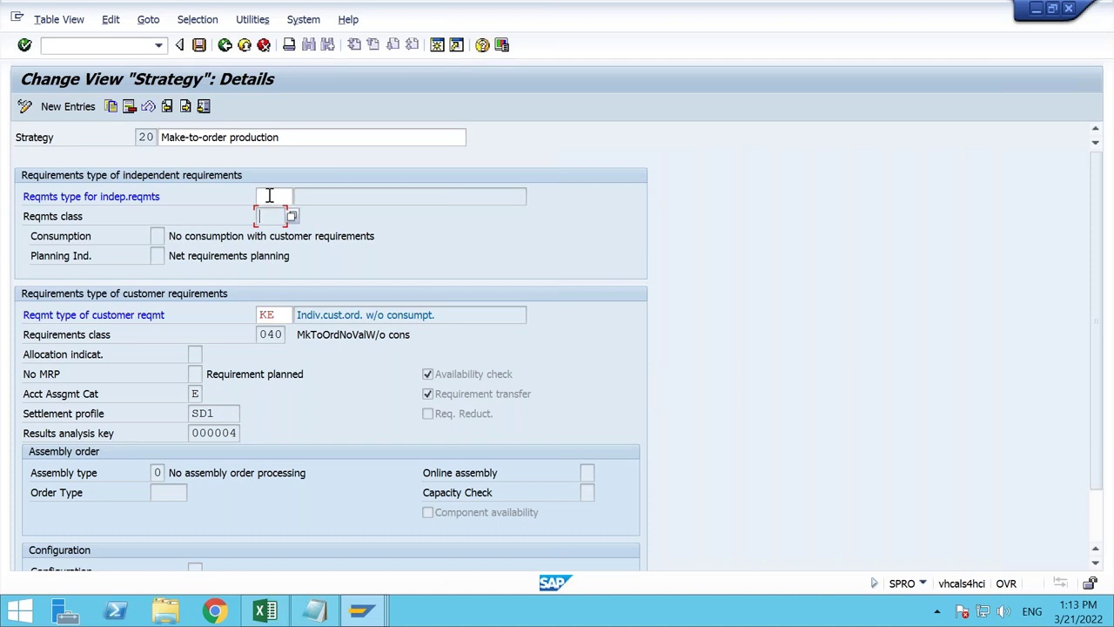
left_click(270, 199)
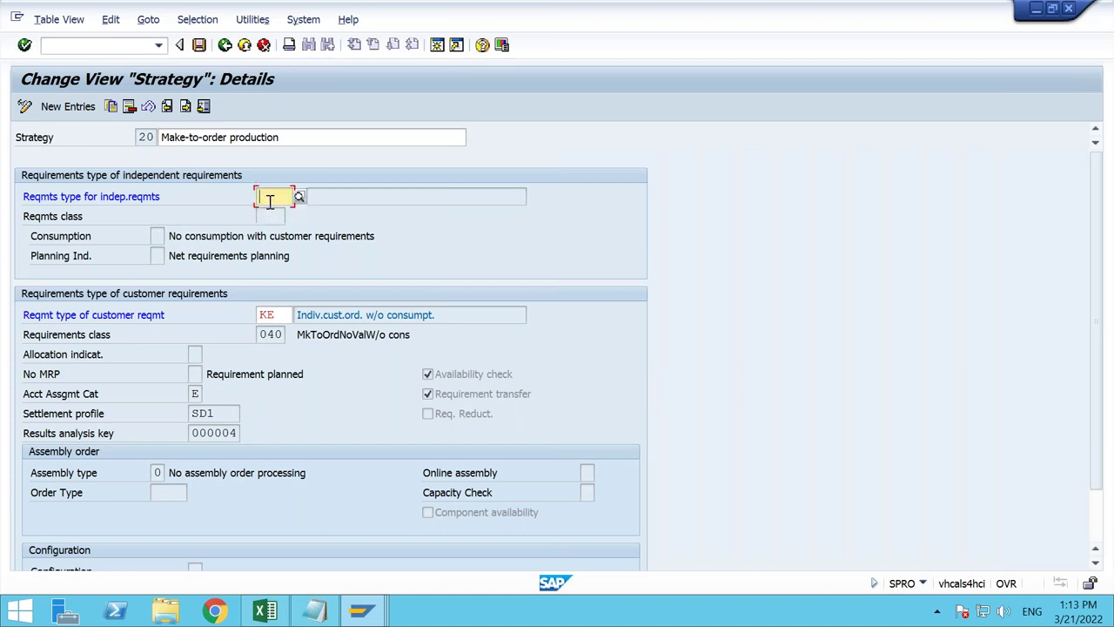
double_click(269, 315)
double_click(269, 335)
Step: Return to the Strategy overview and highlight the Reqs-DM entries of strategies 10, 11, 40 and 30
left_click(225, 45)
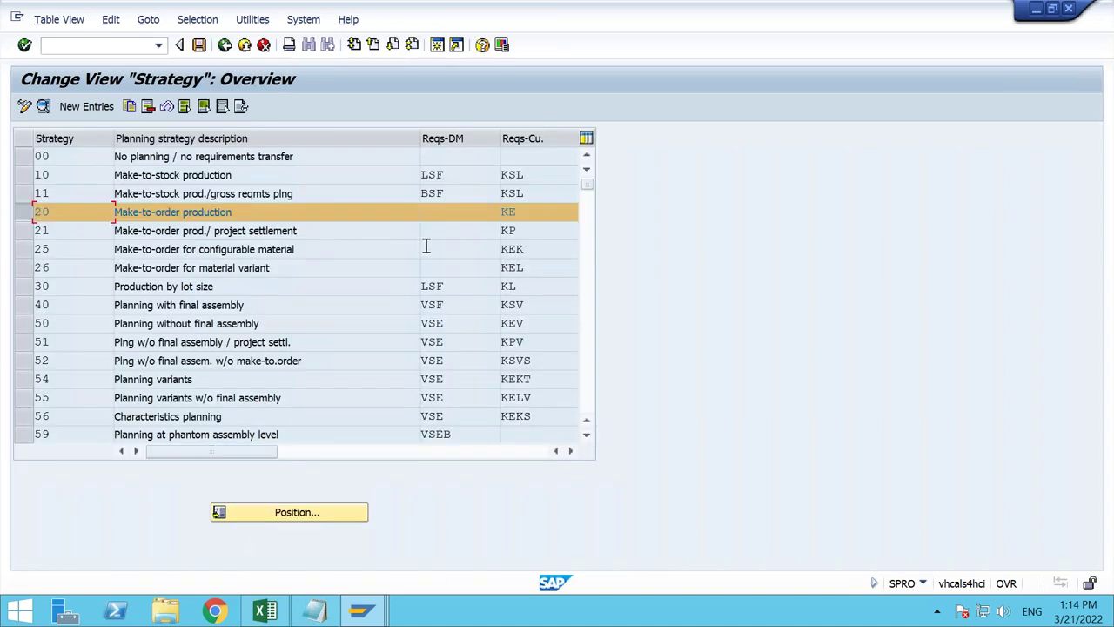
left_click_drag(462, 174, 413, 174)
left_click_drag(461, 193, 404, 200)
left_click_drag(452, 306, 413, 307)
left_click_drag(458, 177, 386, 192)
left_click_drag(453, 288, 405, 287)
Step: Switch to the Excel workbook and center the contents of columns B through D
left_click(266, 609)
left_click_drag(145, 241, 233, 237)
left_click_drag(141, 172, 261, 174)
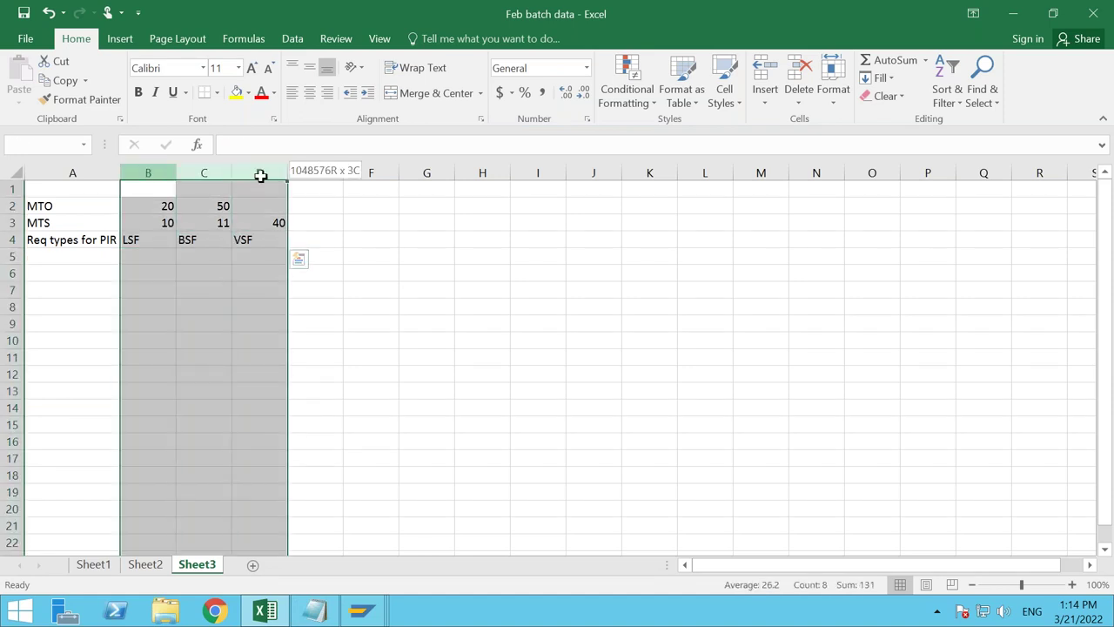
left_click(308, 94)
left_click(253, 288)
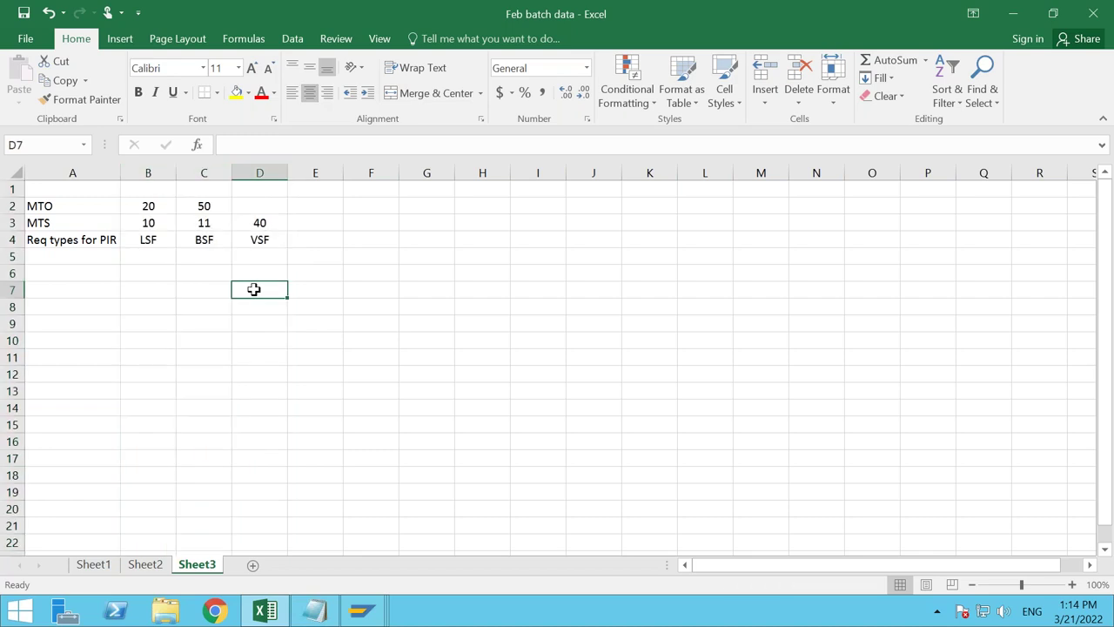
Step: Point out strategy 50 in the MTO row, switch to SAP and open the details of strategy 50, Planning without final assembly
left_click(204, 206)
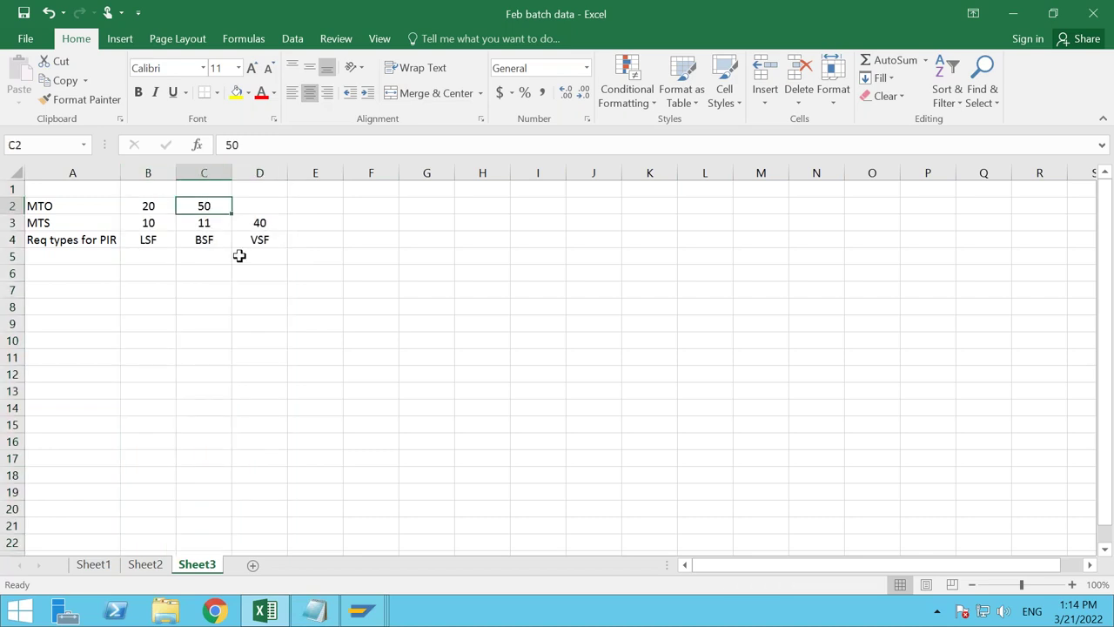
key("alt+Tab")
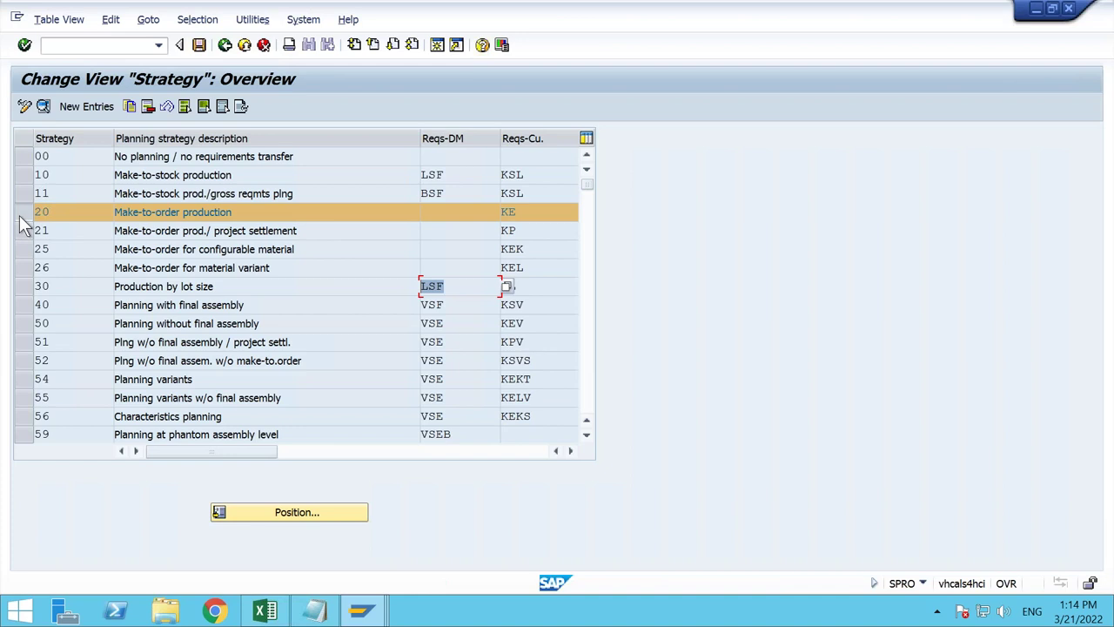
left_click(24, 323)
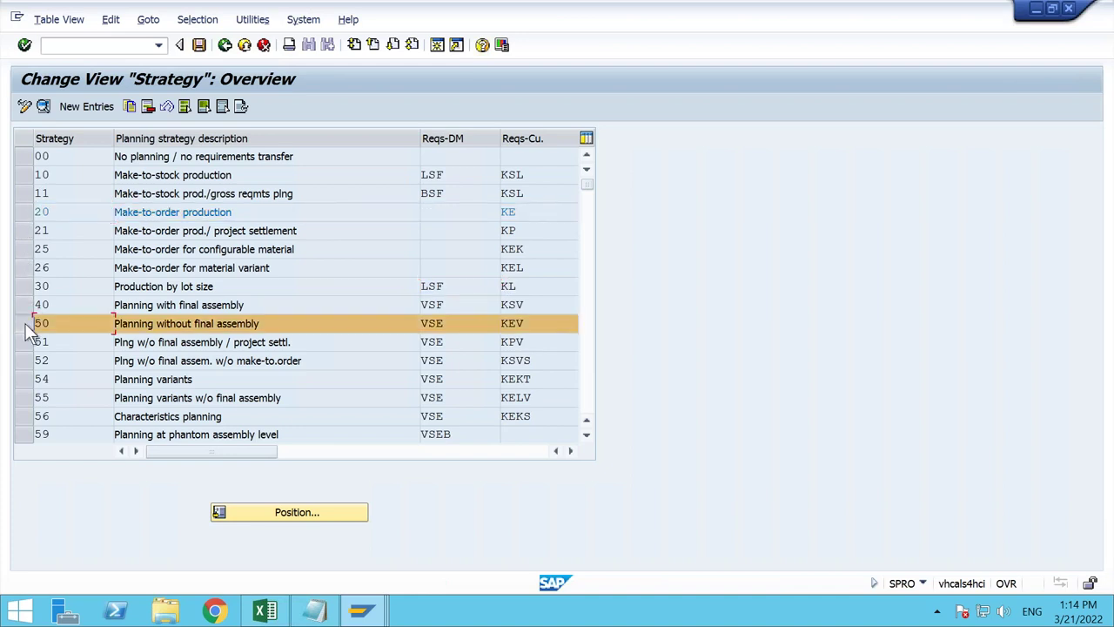
left_click(42, 106)
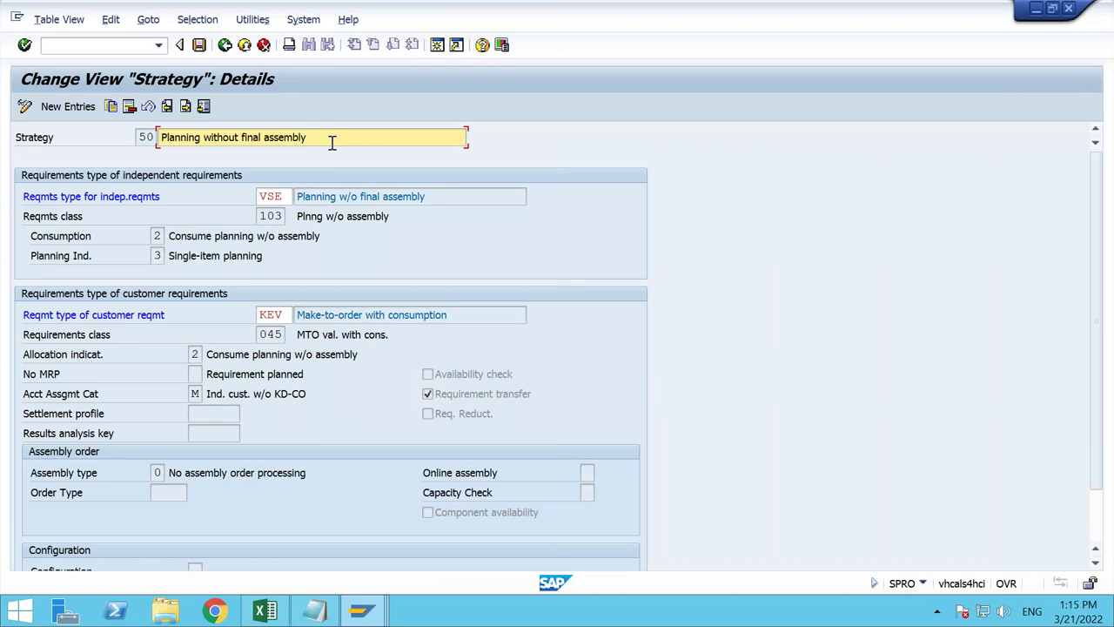
Step: Switch to the Excel workbook and enter "A - final product" in cell A8
left_click(264, 610)
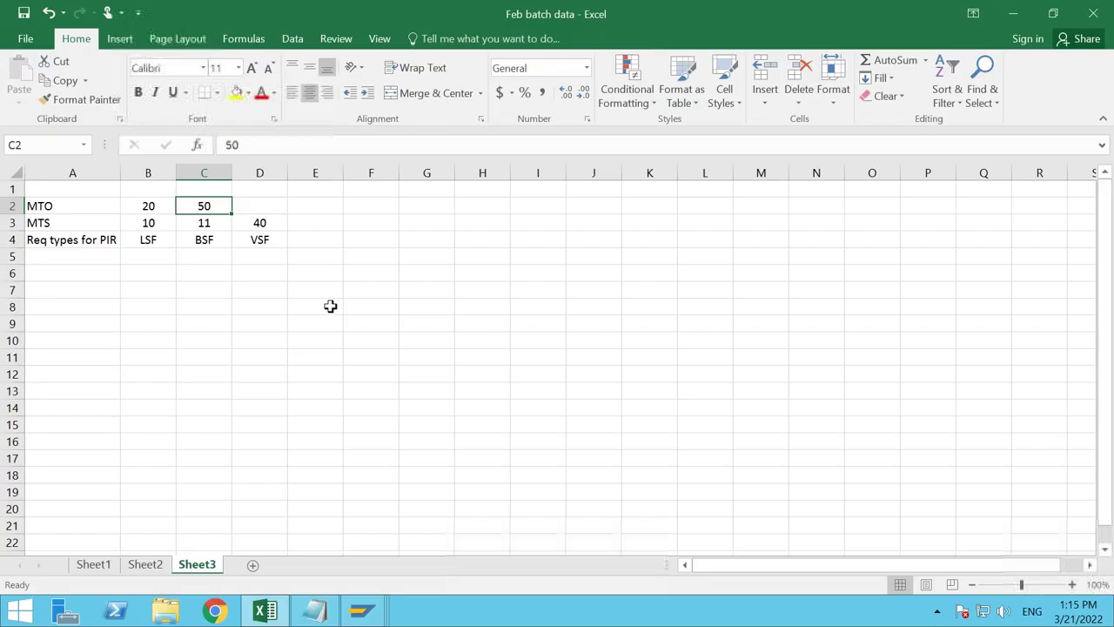
left_click(99, 307)
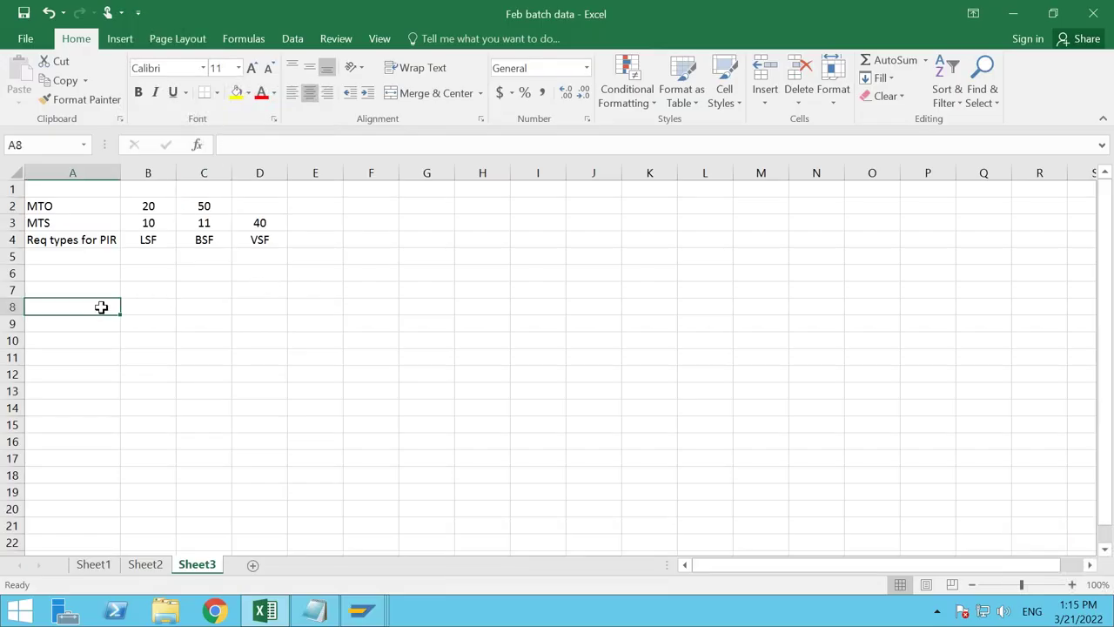
type("A - final ")
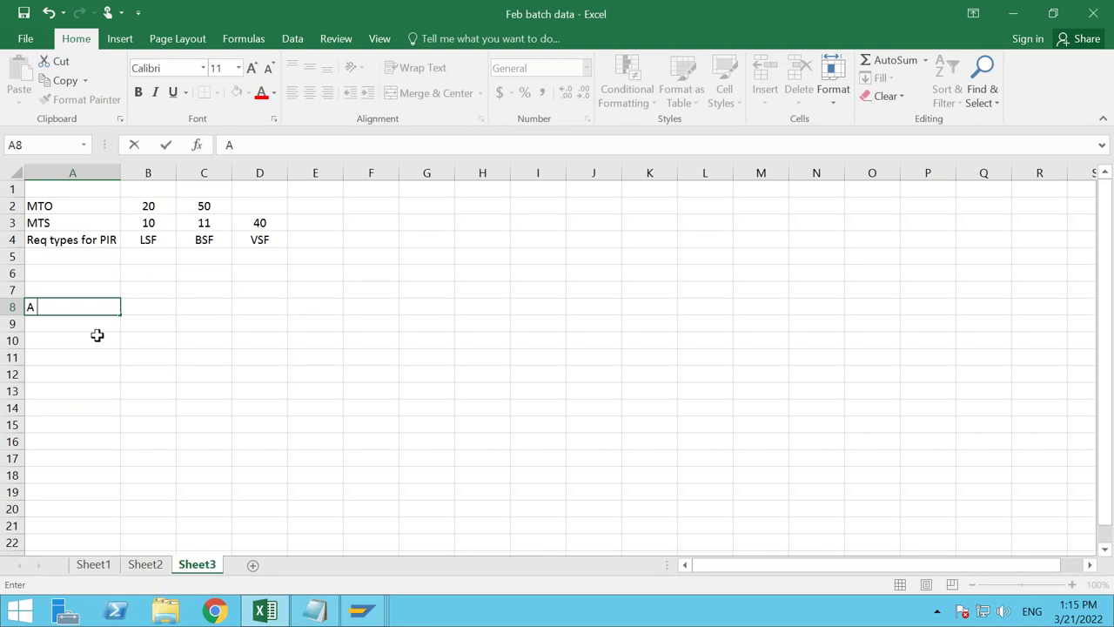
type("product")
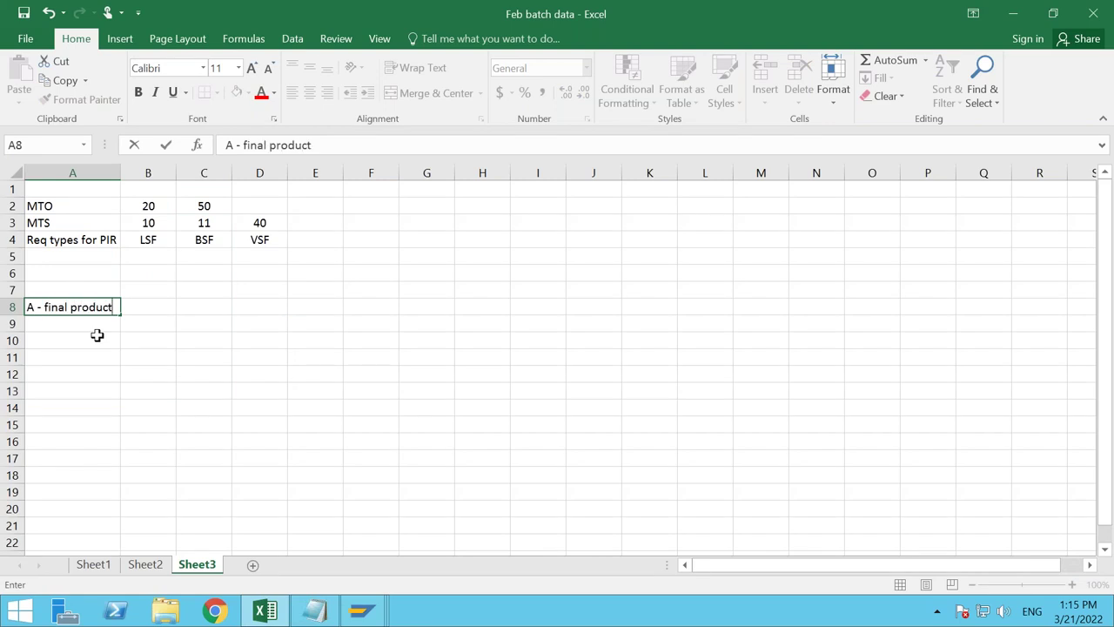
key("Return")
Step: List the components below the final product: "B - semi finished" in A9 and "C and D raw materials" in A10
type("B - semi")
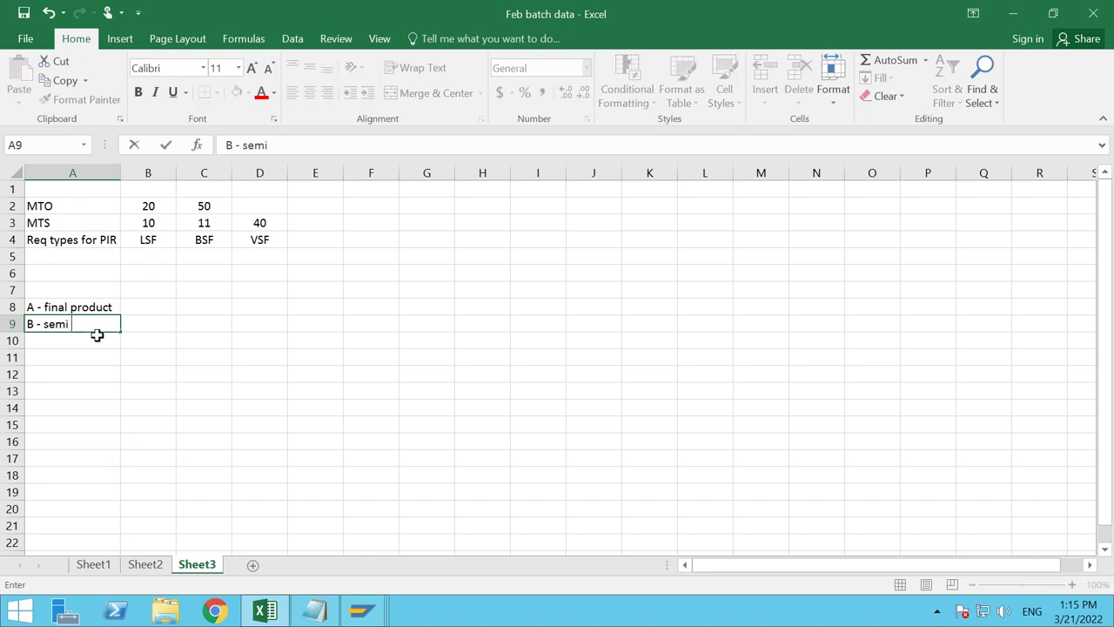
type(" finihse")
key("BackSpace")
key("BackSpace")
type("shed")
key("Return")
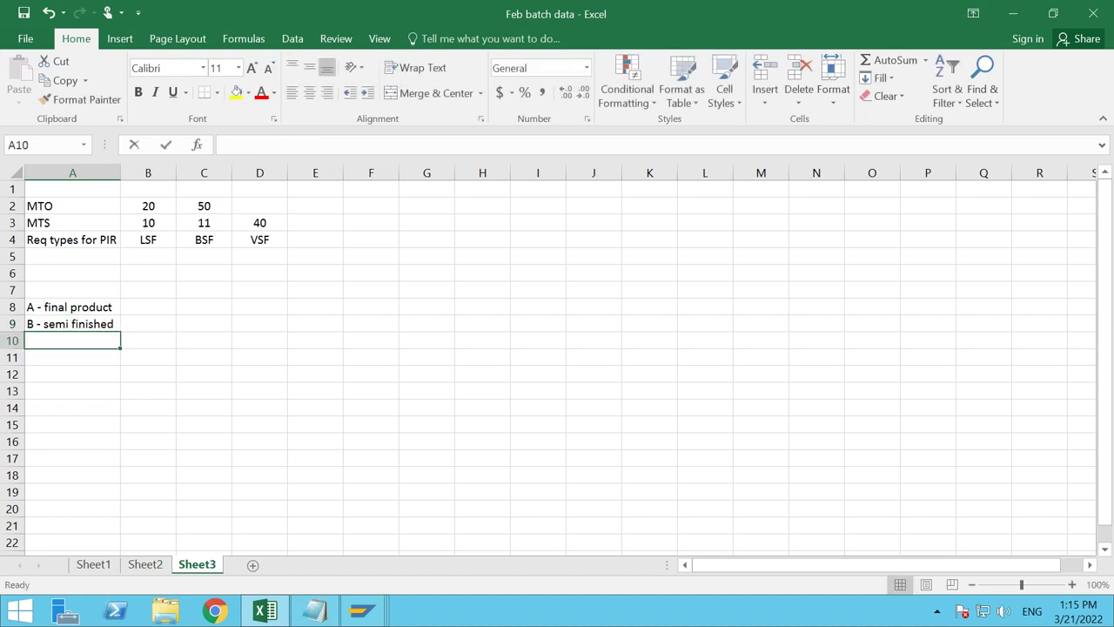
type("C and D")
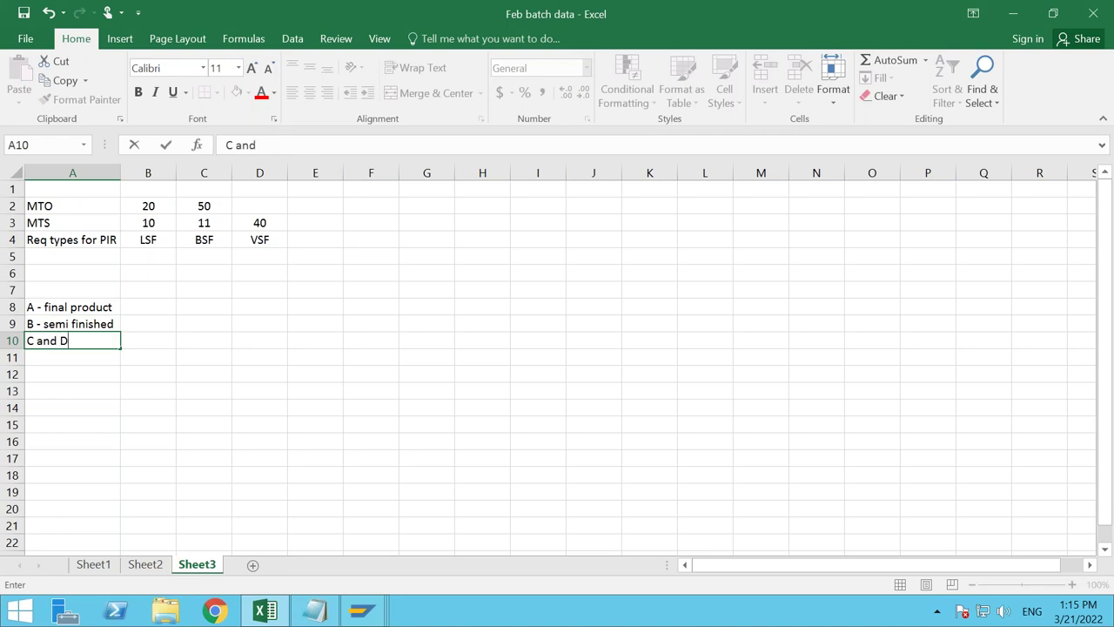
type(" raw materials")
key("Return")
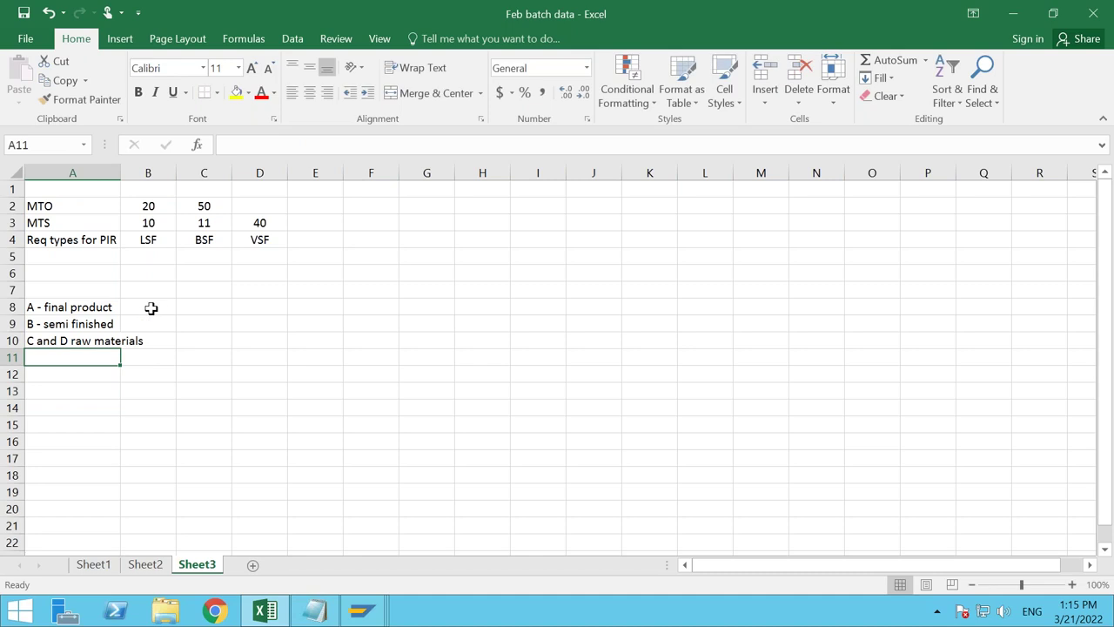
Step: Enter strategy 50 in cell B8 beside the final product
left_click(145, 307)
type("50")
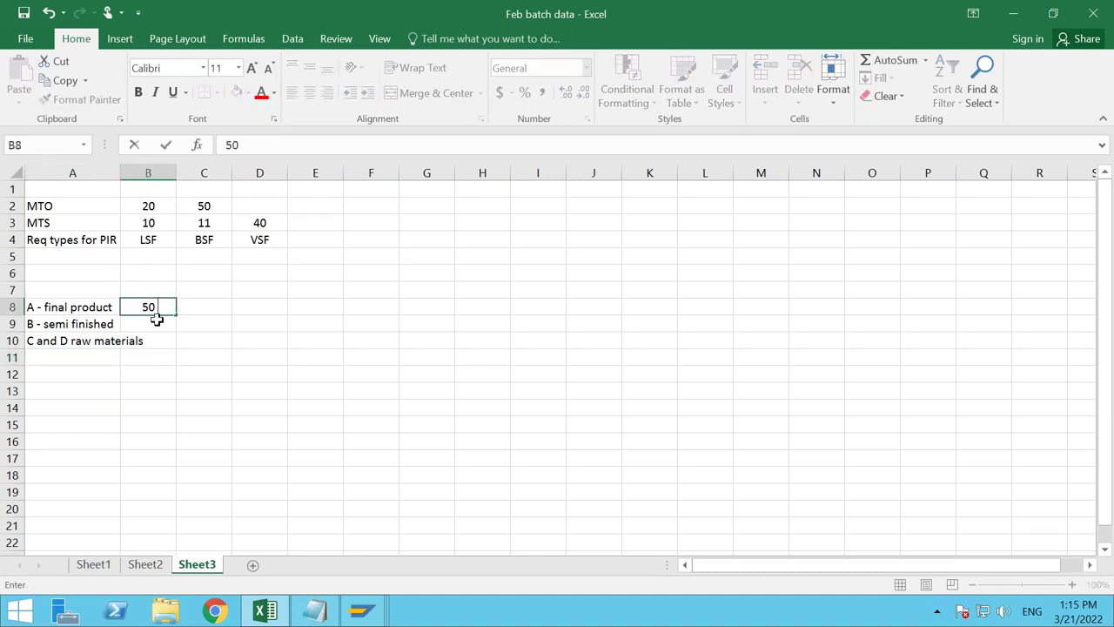
key("Return")
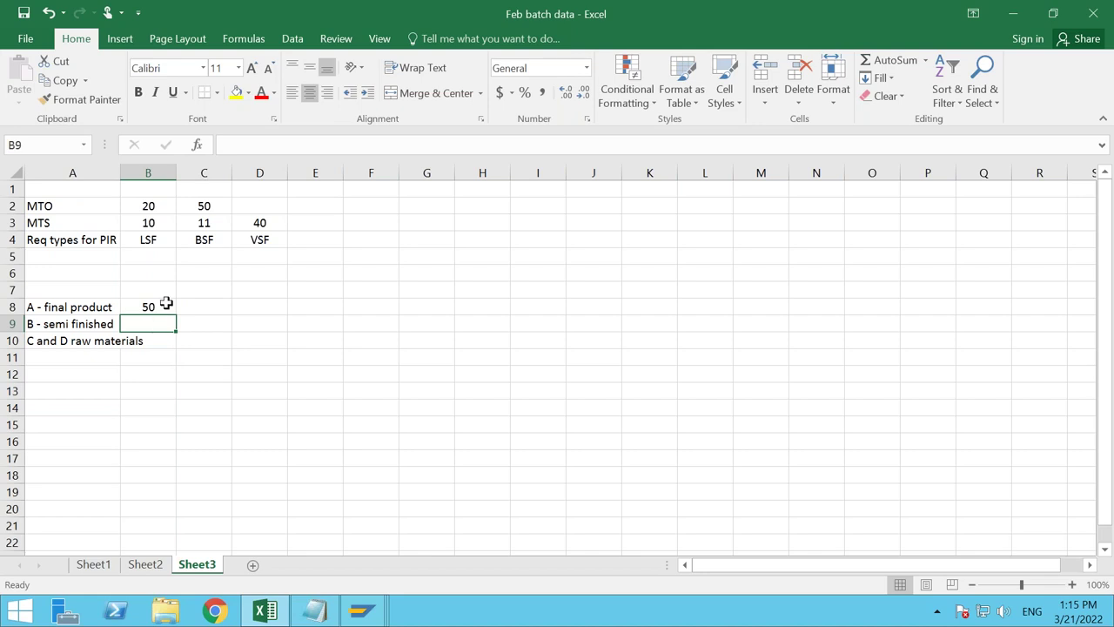
left_click(167, 302)
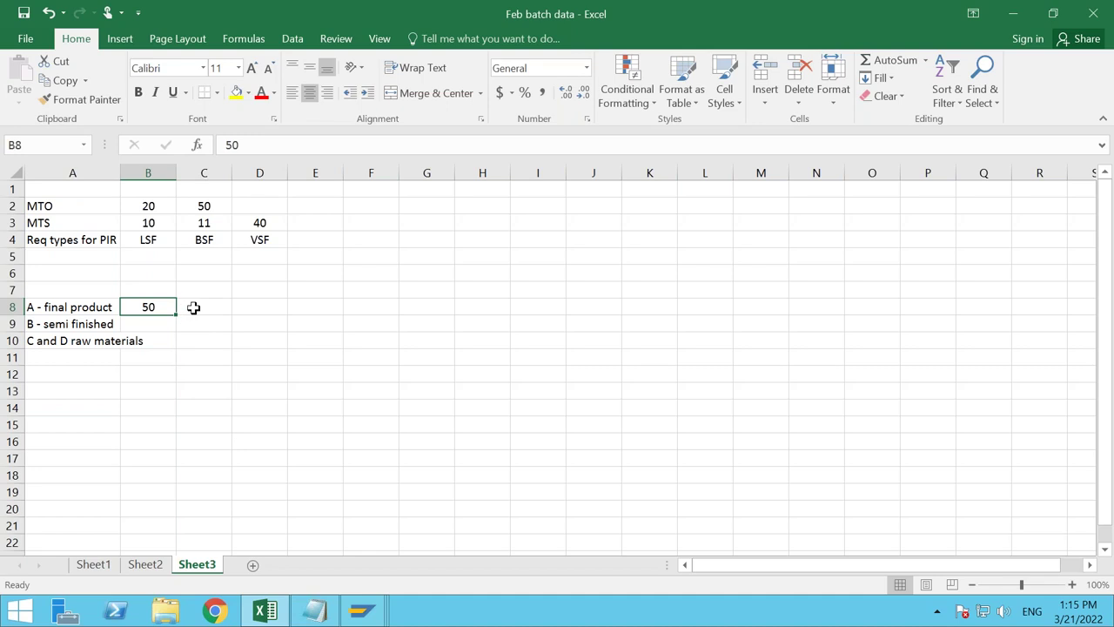
left_click(193, 308)
left_click(313, 223)
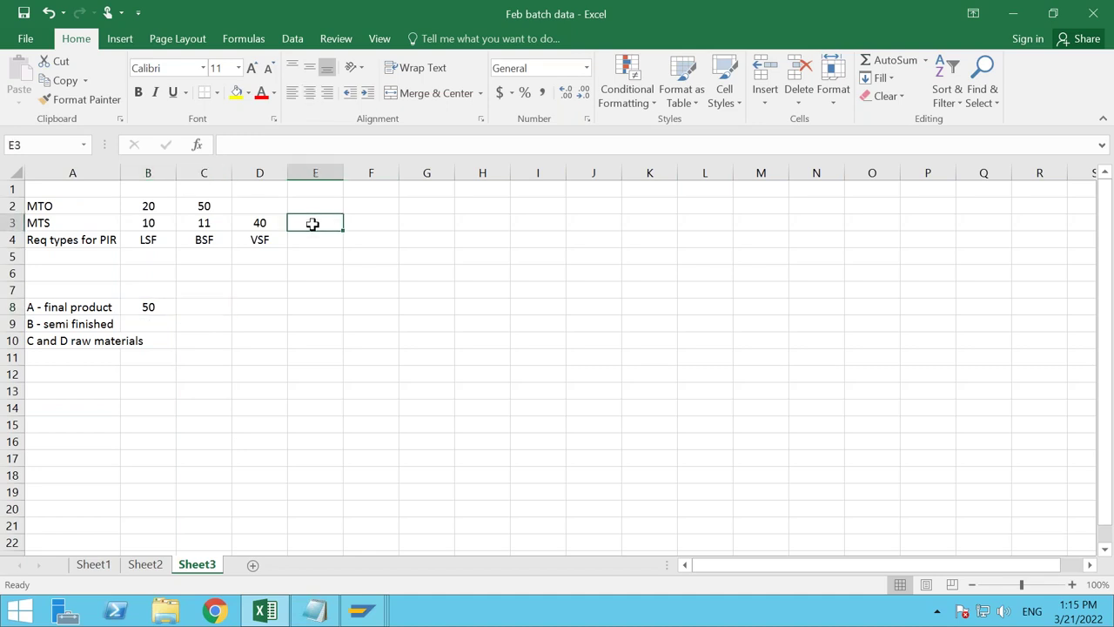
type("50")
key("BackSpace")
key("BackSpace")
Step: Move strategy 50 in the MTO row from C2 to E2
left_click(312, 206)
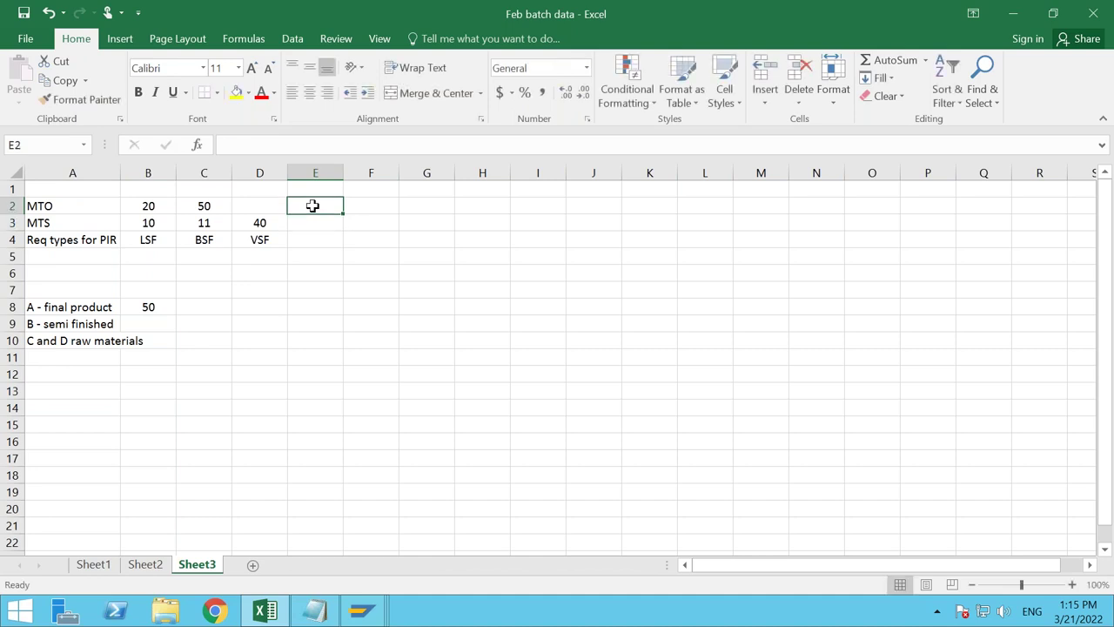
left_click(220, 206)
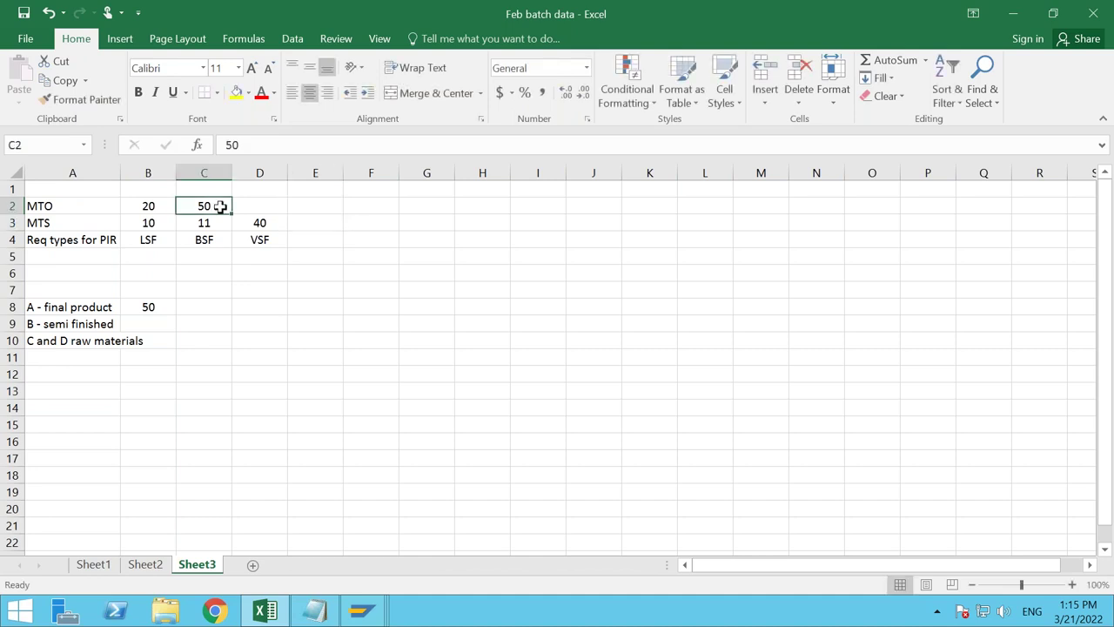
key("Delete")
key("Right")
key("Right")
type("50")
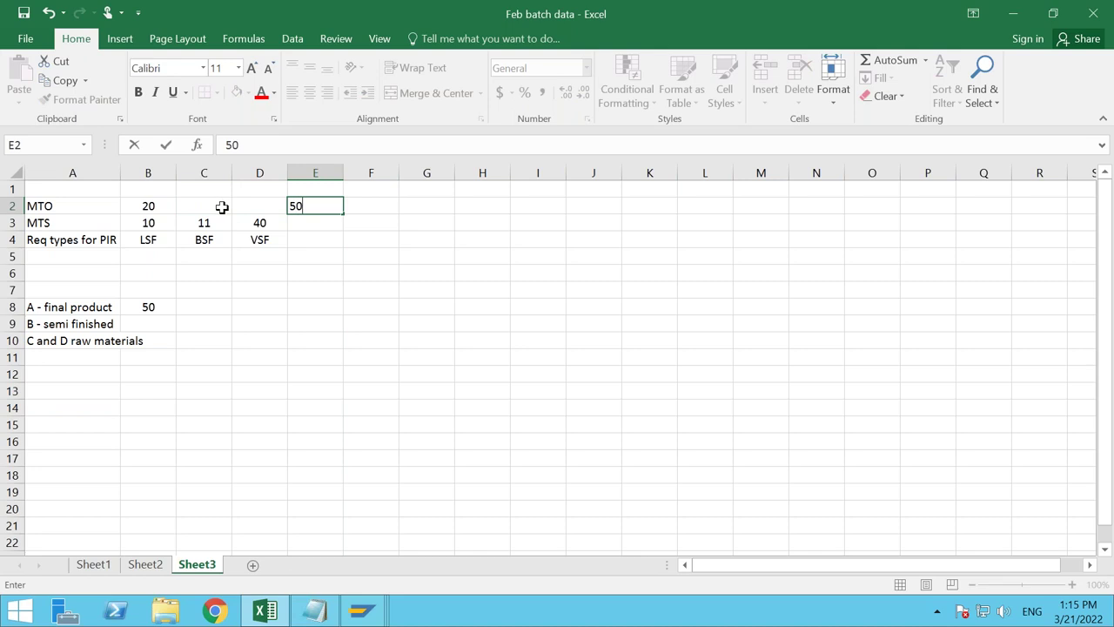
Step: Check strategy 50's independent requirements type in SAP and enter VSE in the Req types for PIR row, cell E4
left_click(310, 247)
key("alt+Tab")
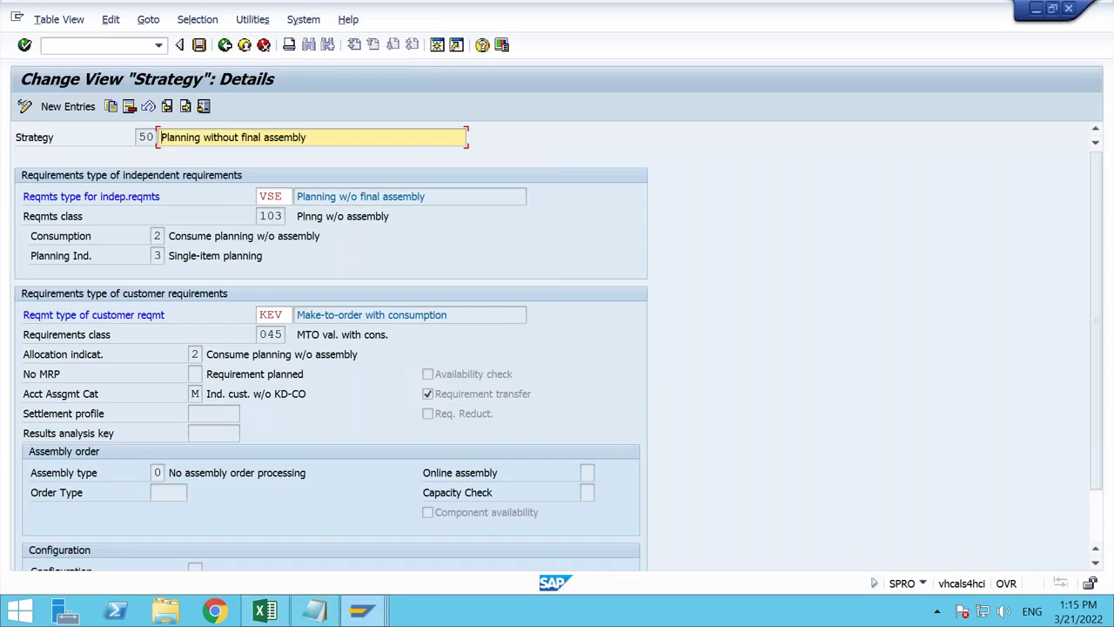
key("alt+Tab")
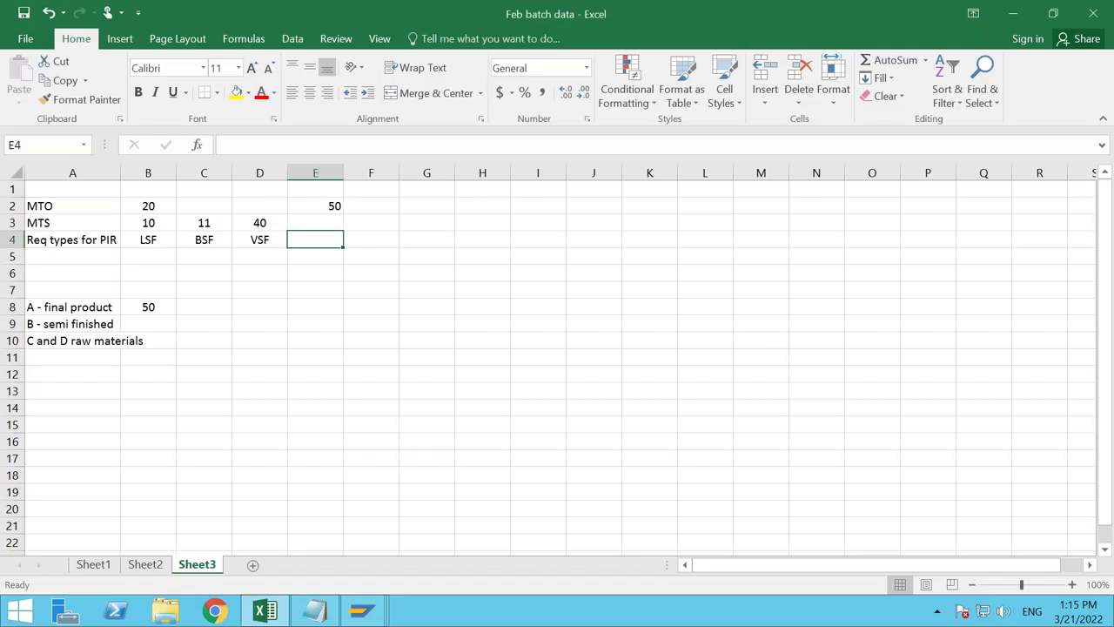
type("VSE")
key("Return")
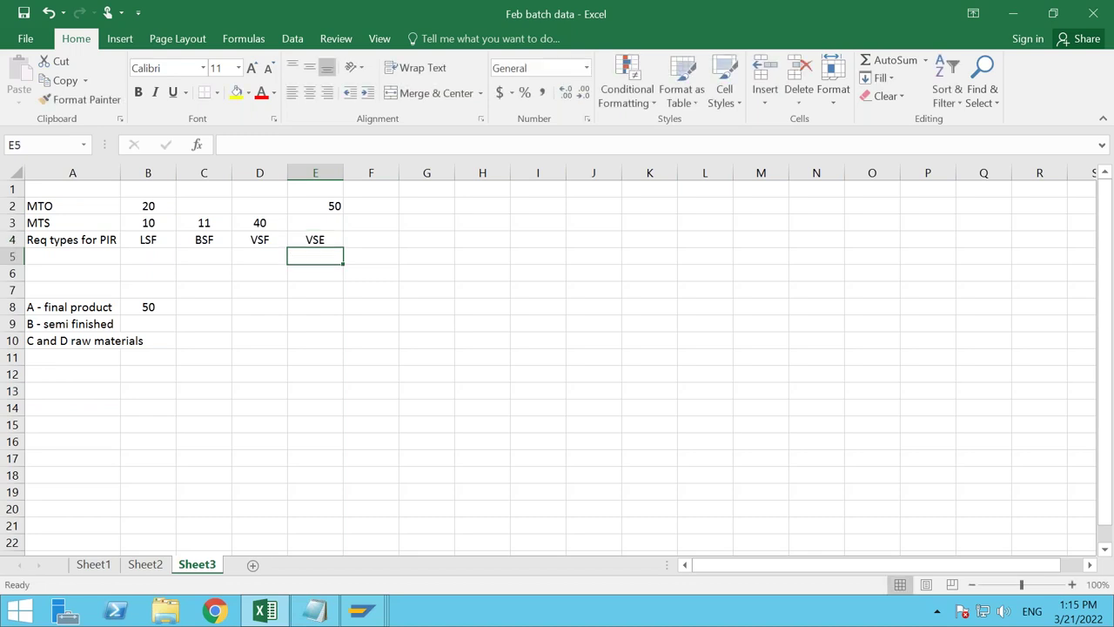
Step: Center the 50 in cell E2 and point out its VSE requirements type
left_click(334, 207)
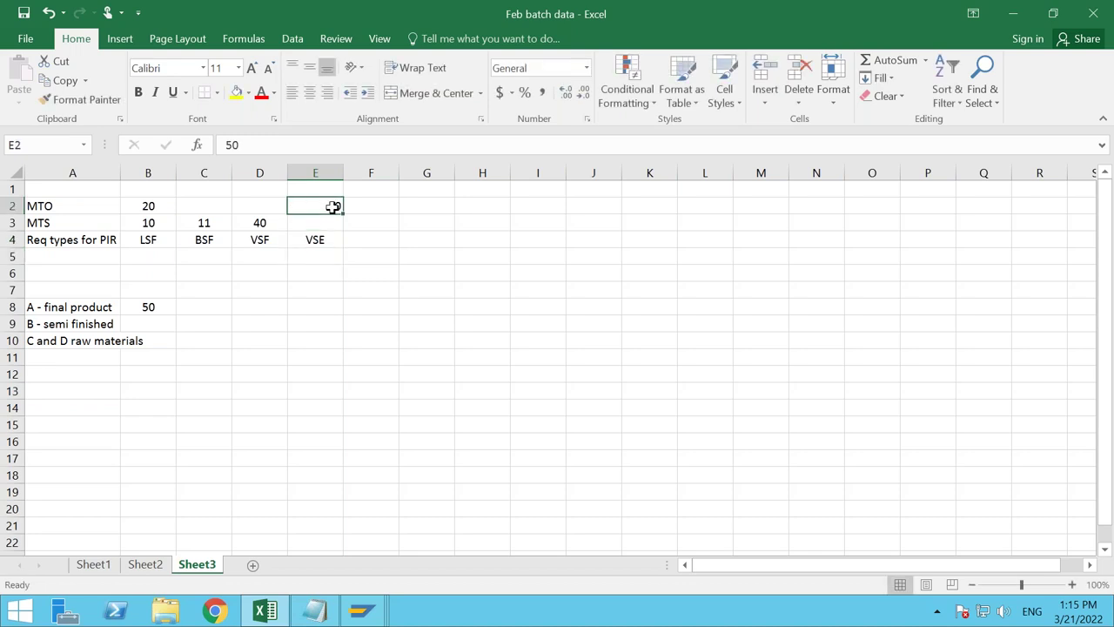
left_click(311, 93)
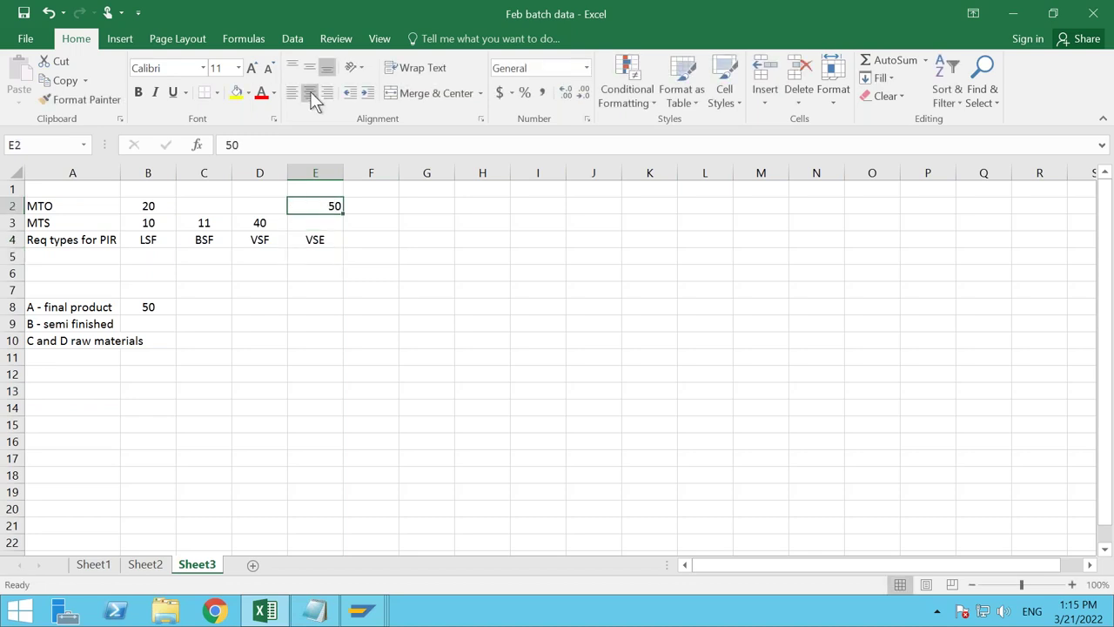
left_click(333, 242)
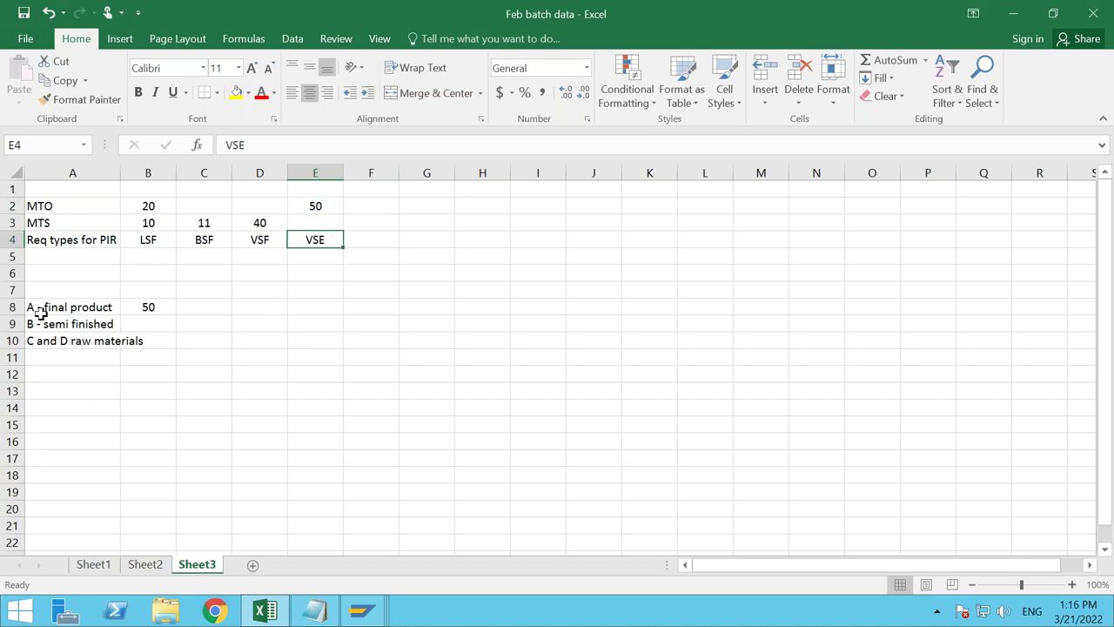
Step: Enter a quantity of "100 PC" for the final product in cell D8
left_click(263, 303)
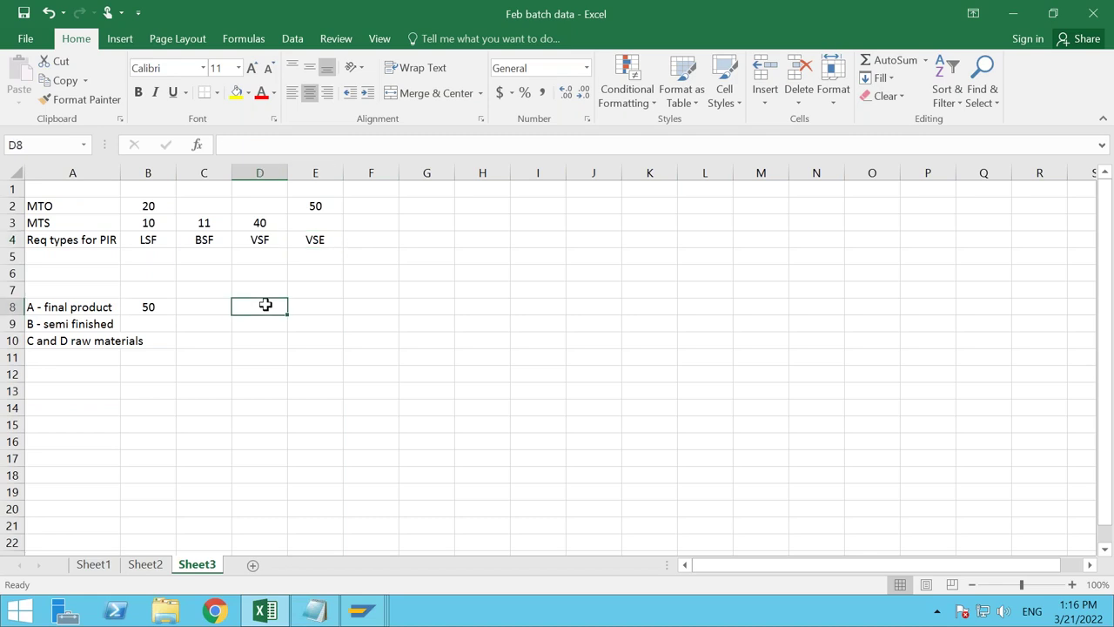
type("100 PC")
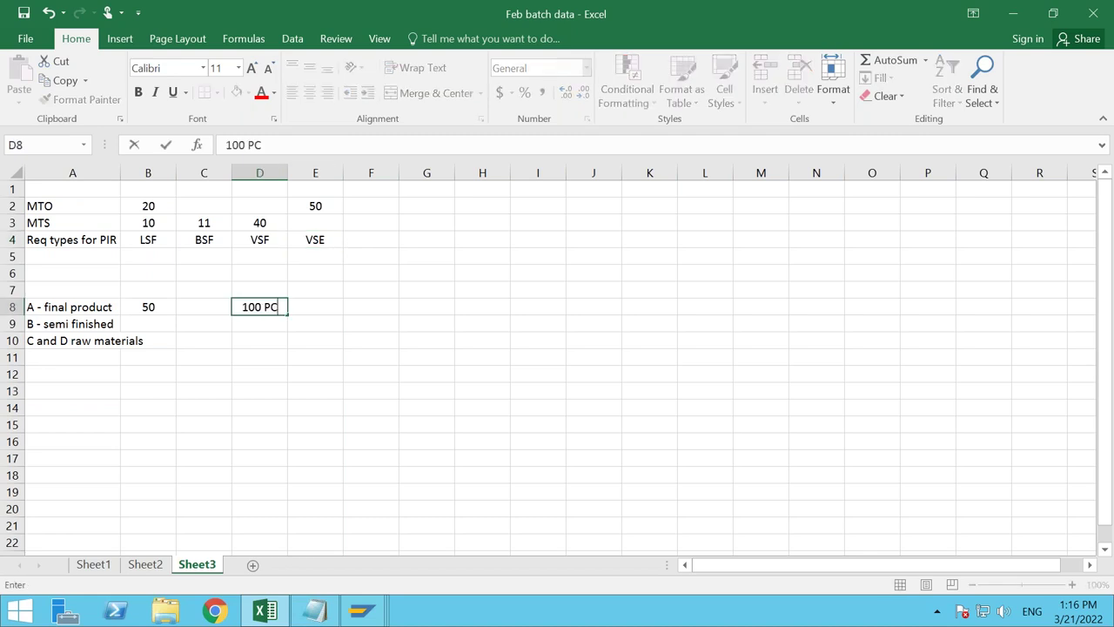
key("Return")
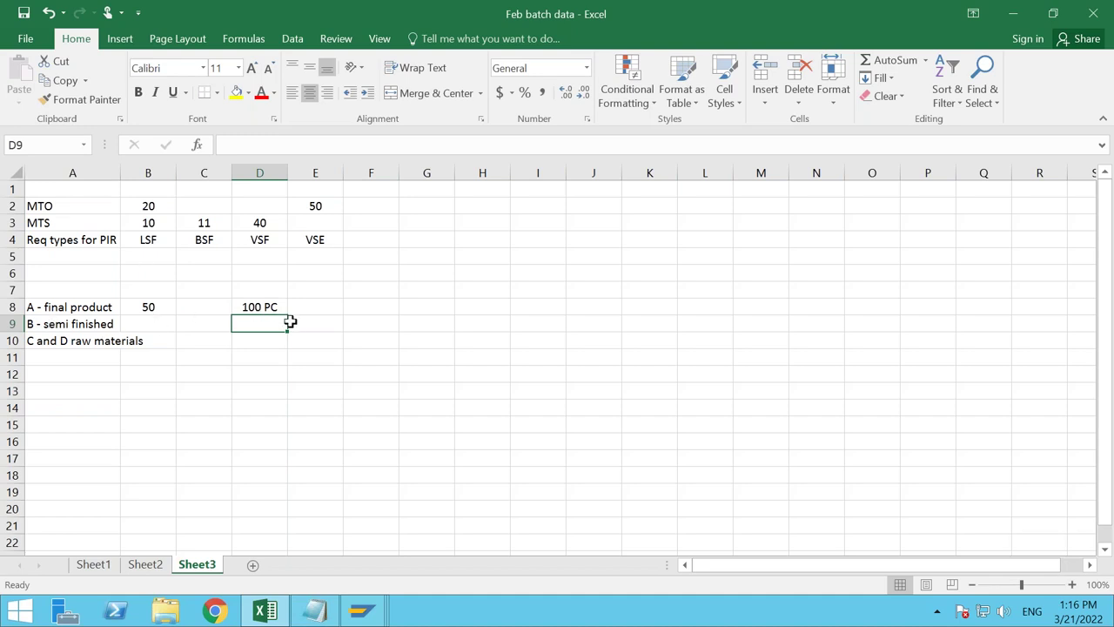
Step: Enter "Planned order for 100" for the semi-finished product in D9 and fit column D's width to its contents
type("Plann")
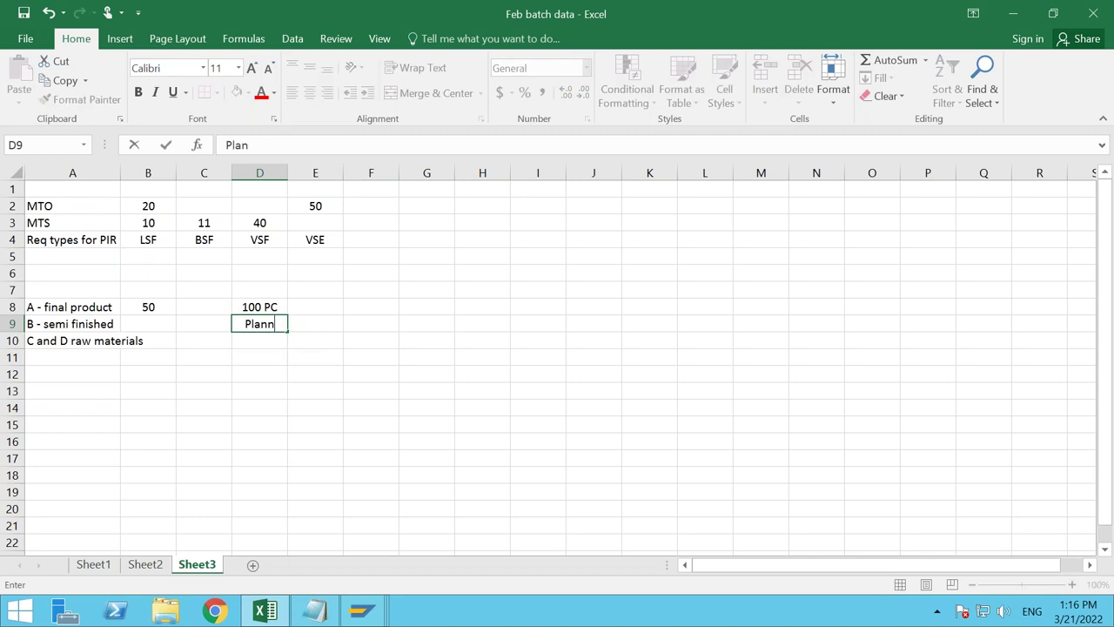
type("ed order for 100")
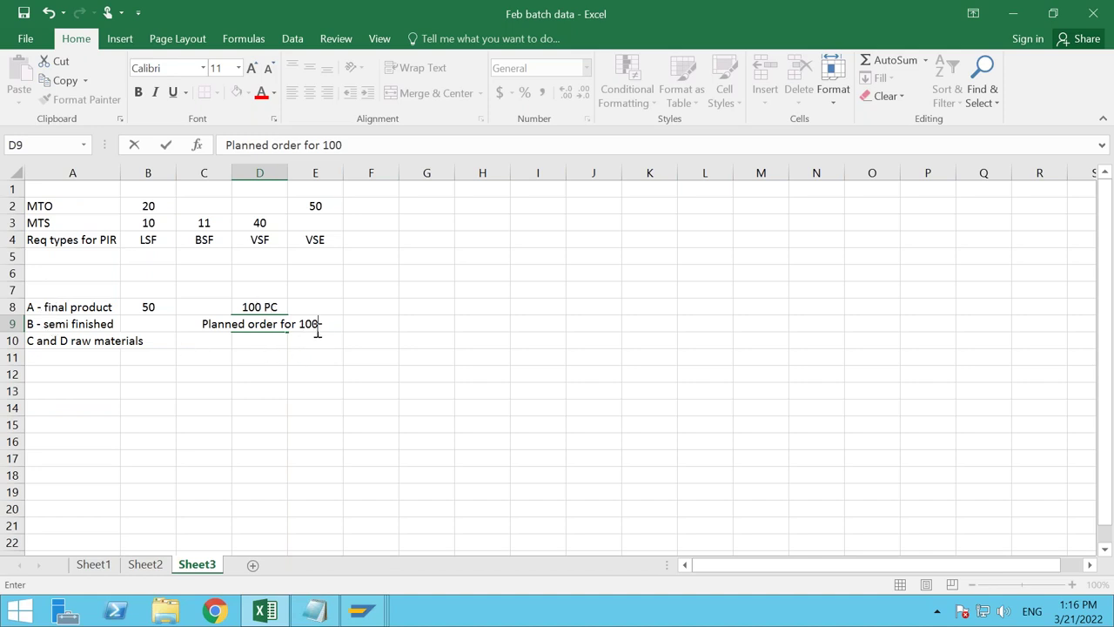
left_click(270, 357)
double_click(288, 175)
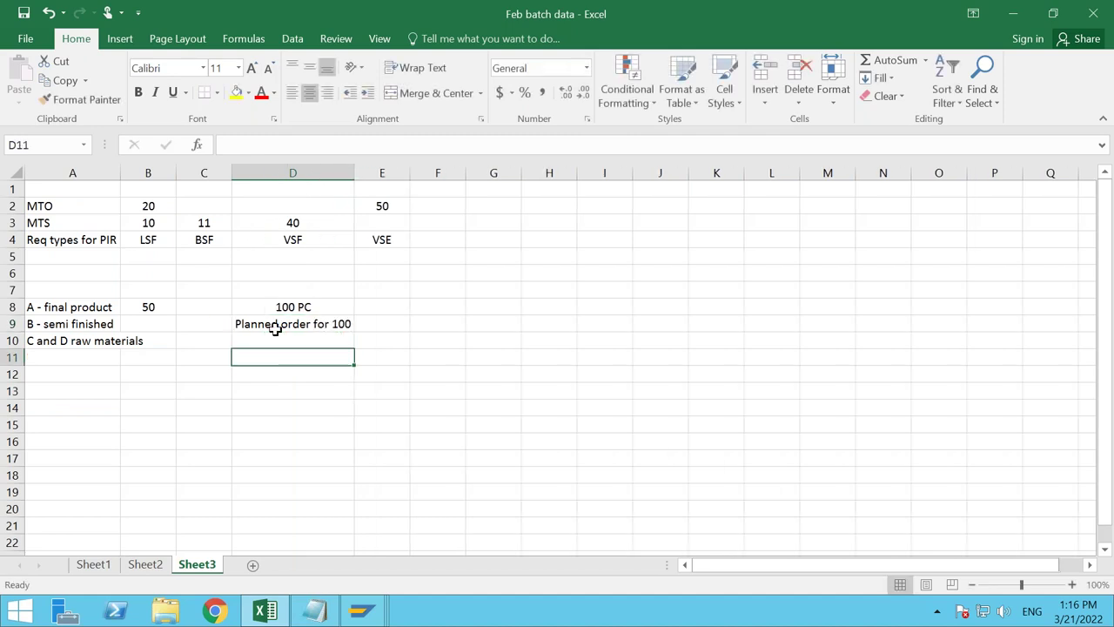
Step: Enter "100, 100" for the raw materials in D10 and "Production order" for the semi-finished product in E9
left_click(270, 339)
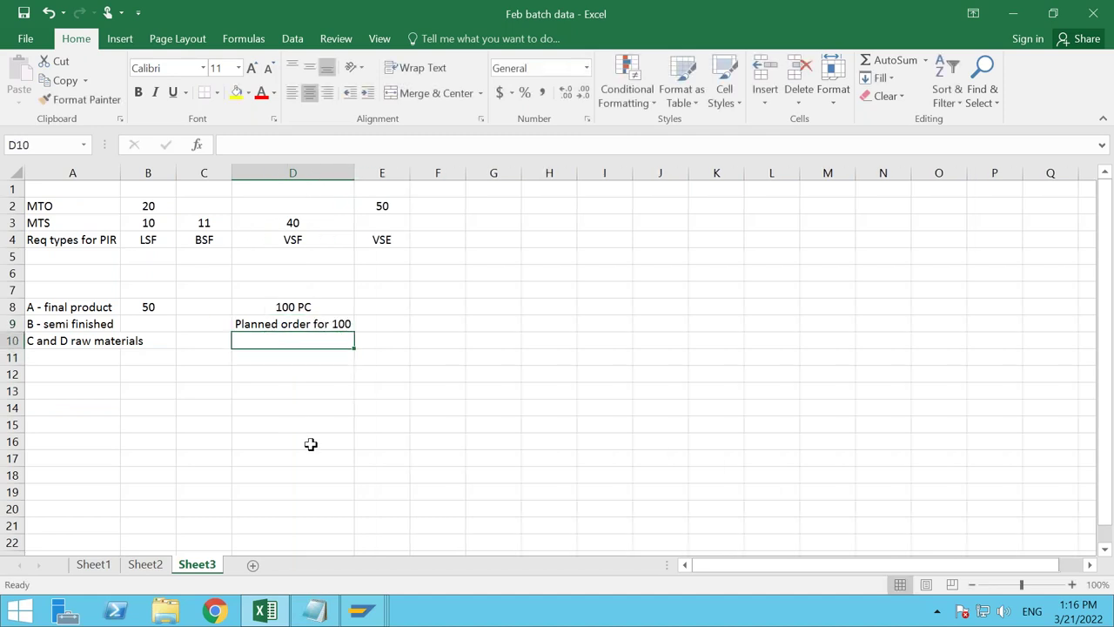
type("100, 100")
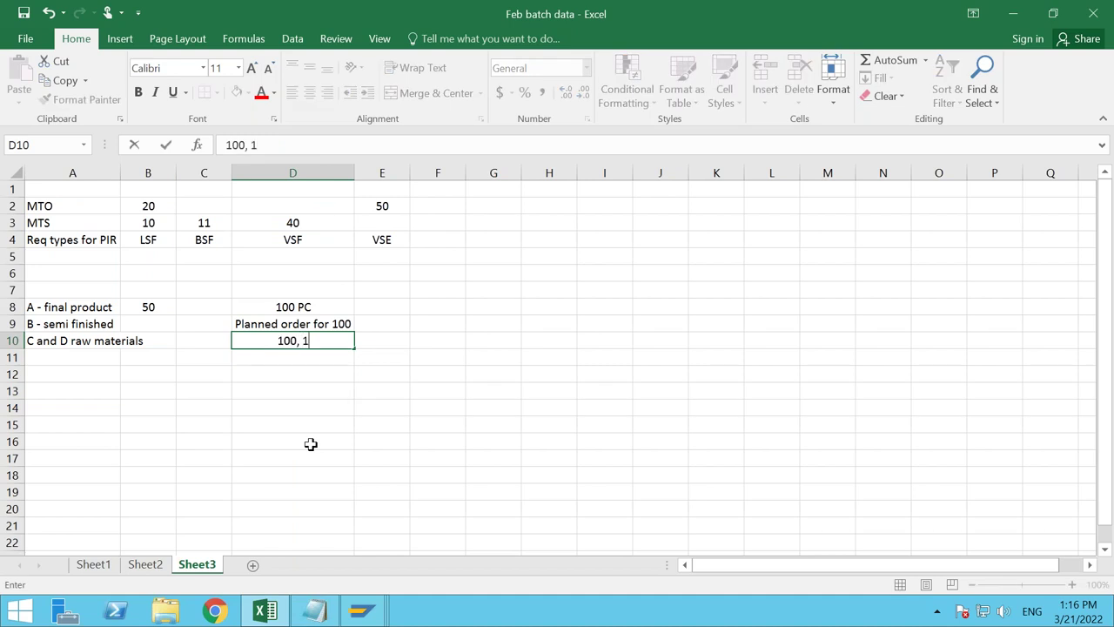
left_click(389, 325)
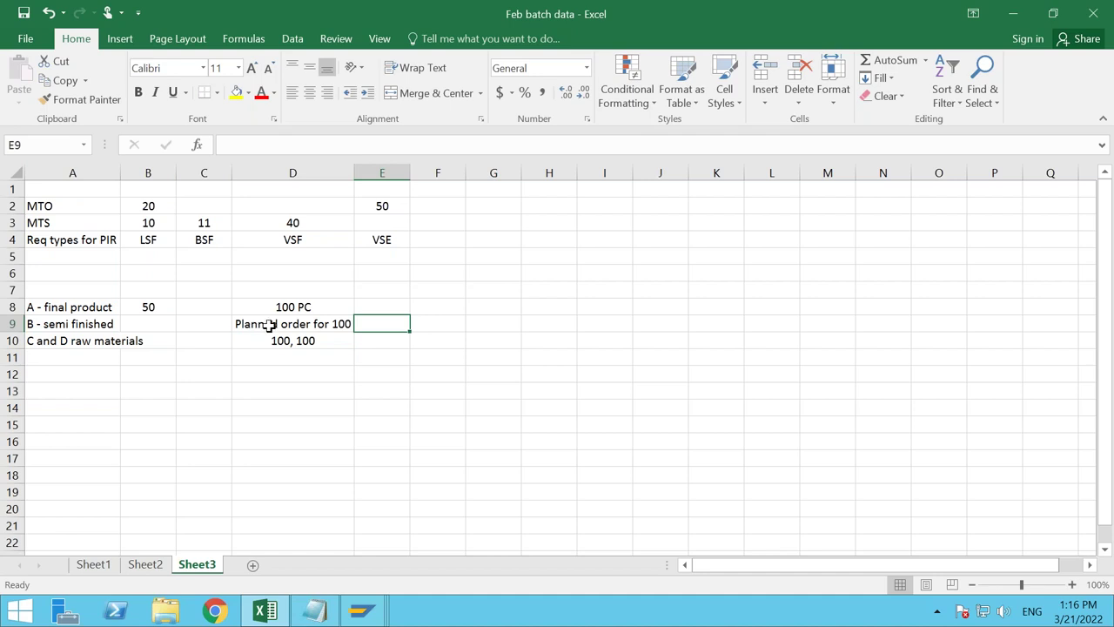
type("Production order")
key("Return")
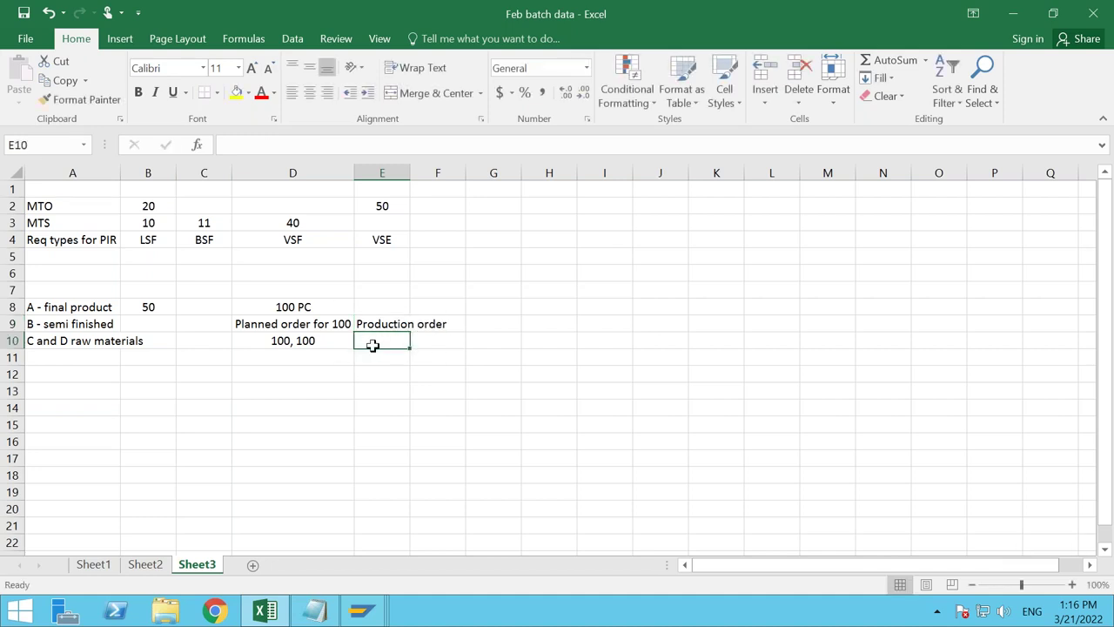
Step: Enter "Purchase requistiton" for the raw materials in cell E10, and select cell E8 in the final product's row
type("Req")
key("BackSpace")
key("BackSpace")
key("BackSpace")
type("Purc")
key("BackSpace")
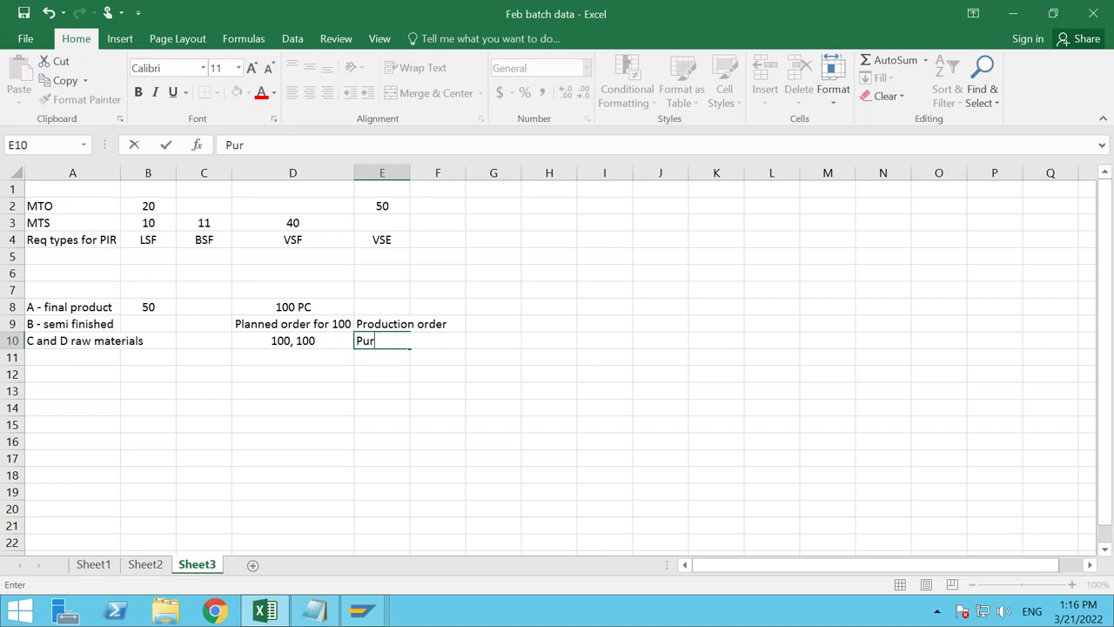
type("chase requistitin")
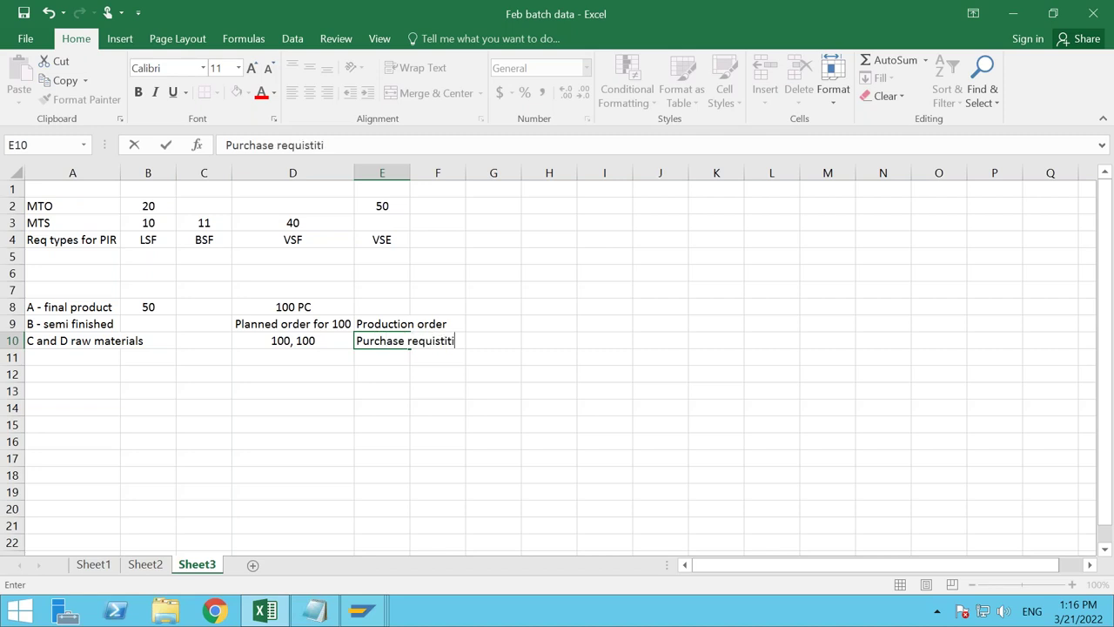
key("BackSpace")
key("BackSpace")
type("on")
key("Return")
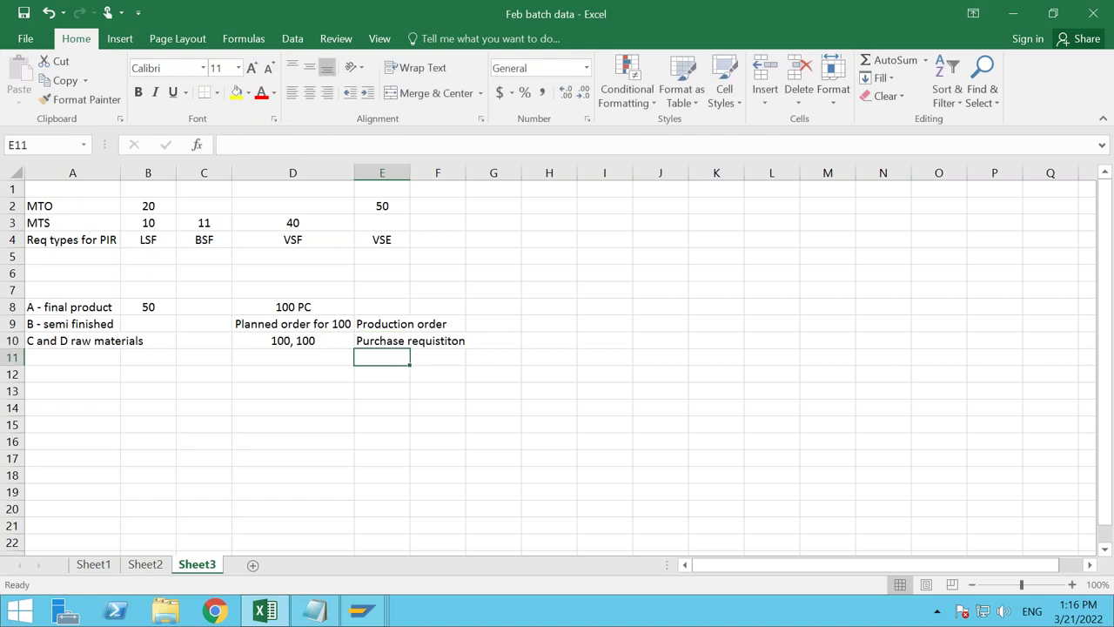
left_click(376, 305)
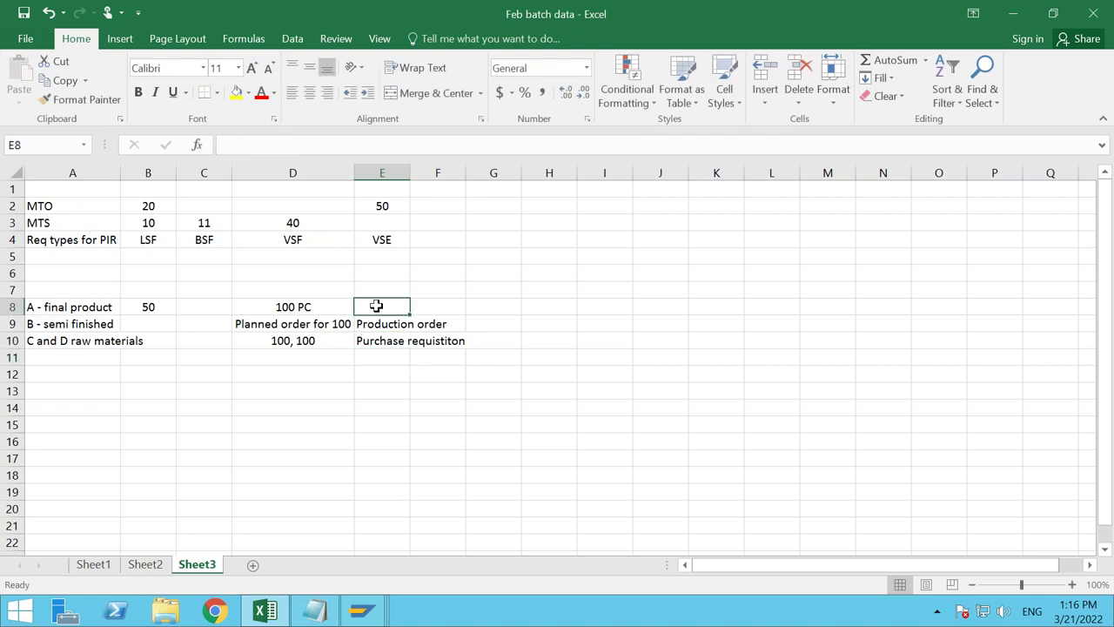
Step: Enter "Planned order" for the final product in cell E8 and copy that cell
type("Planned order")
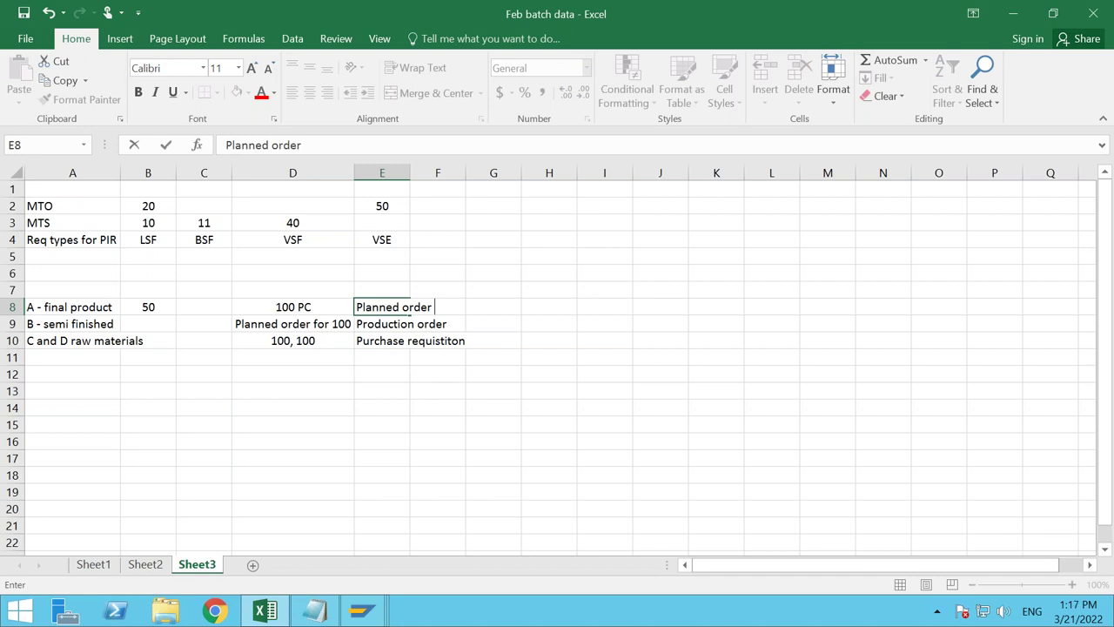
left_click(442, 307)
left_click(312, 307)
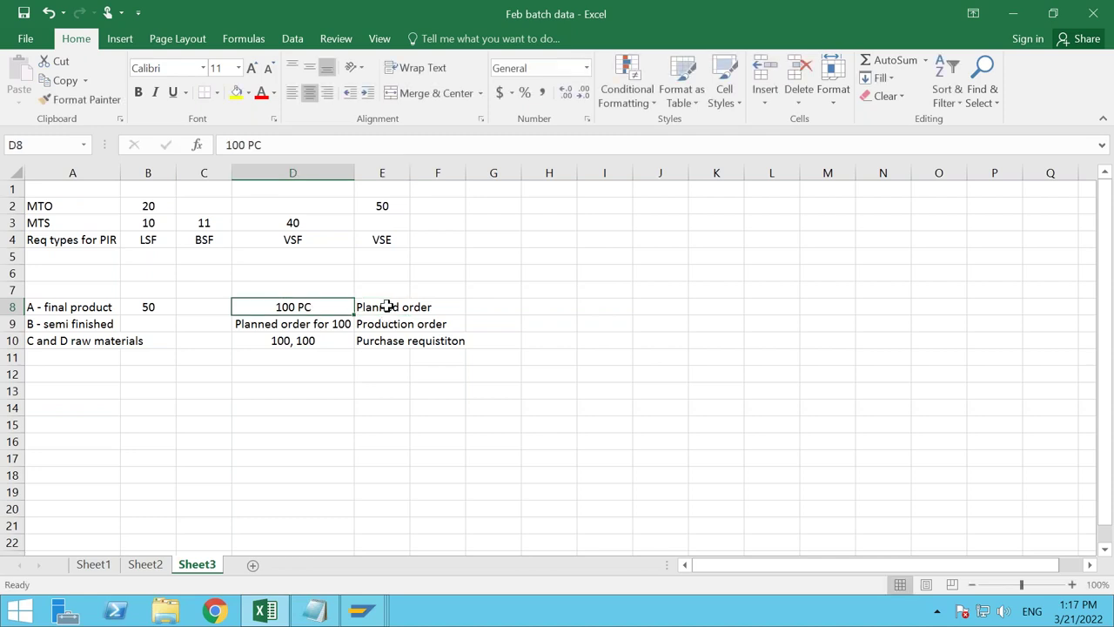
left_click(386, 306)
key("ctrl+c")
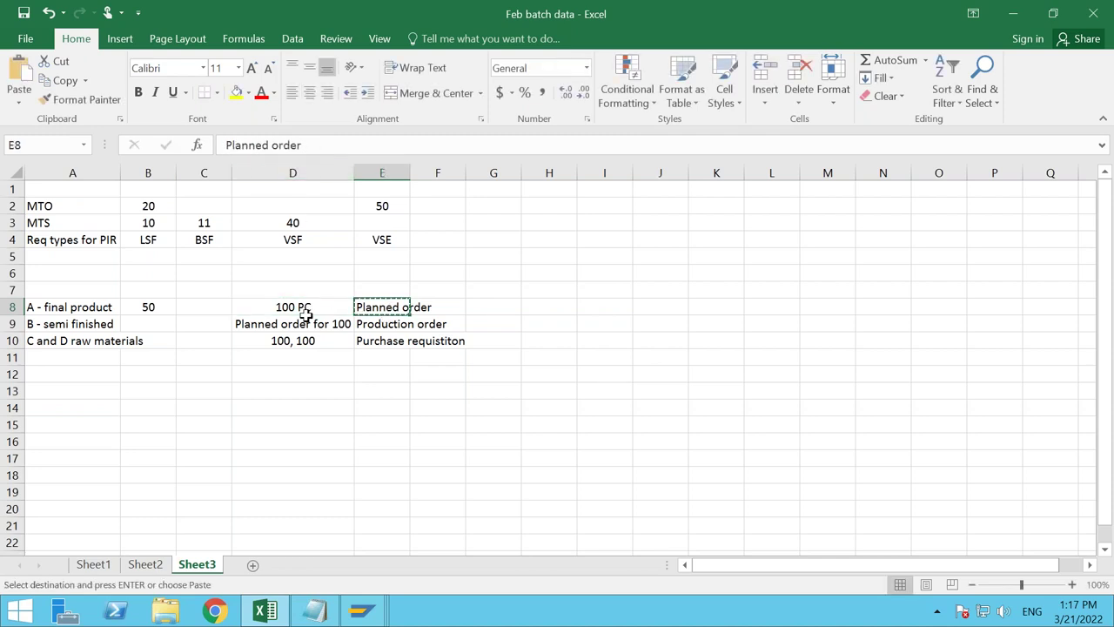
Step: Extend the final product's entry in D8 to "100 PC - Non convertible planned order" and fit column D's width to its contents
left_click(305, 318)
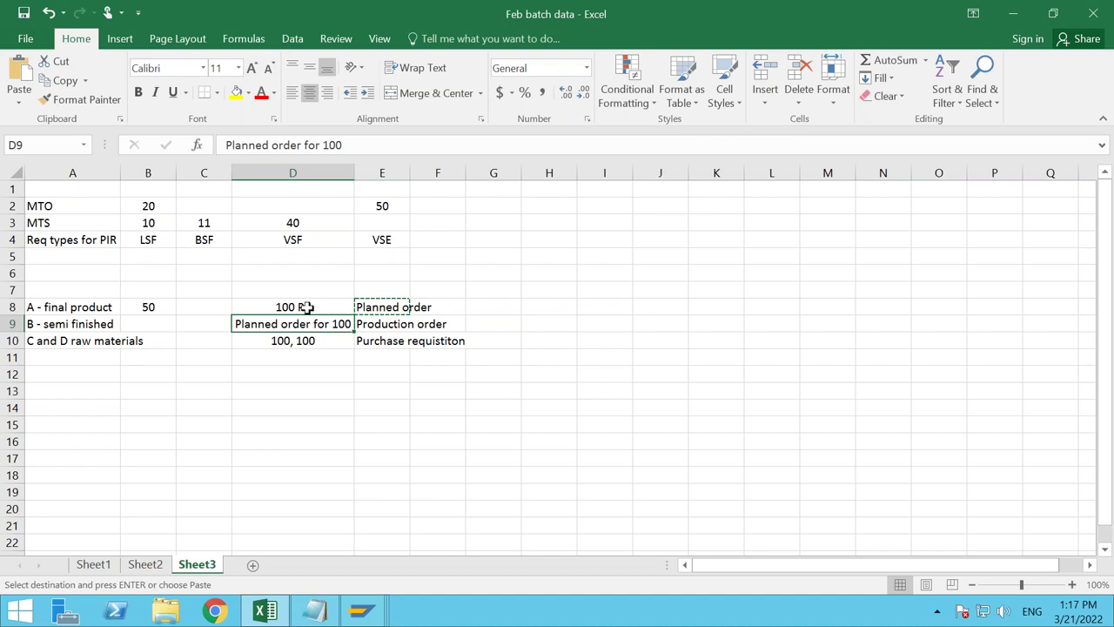
left_click(304, 312)
left_click(262, 145)
type("- No")
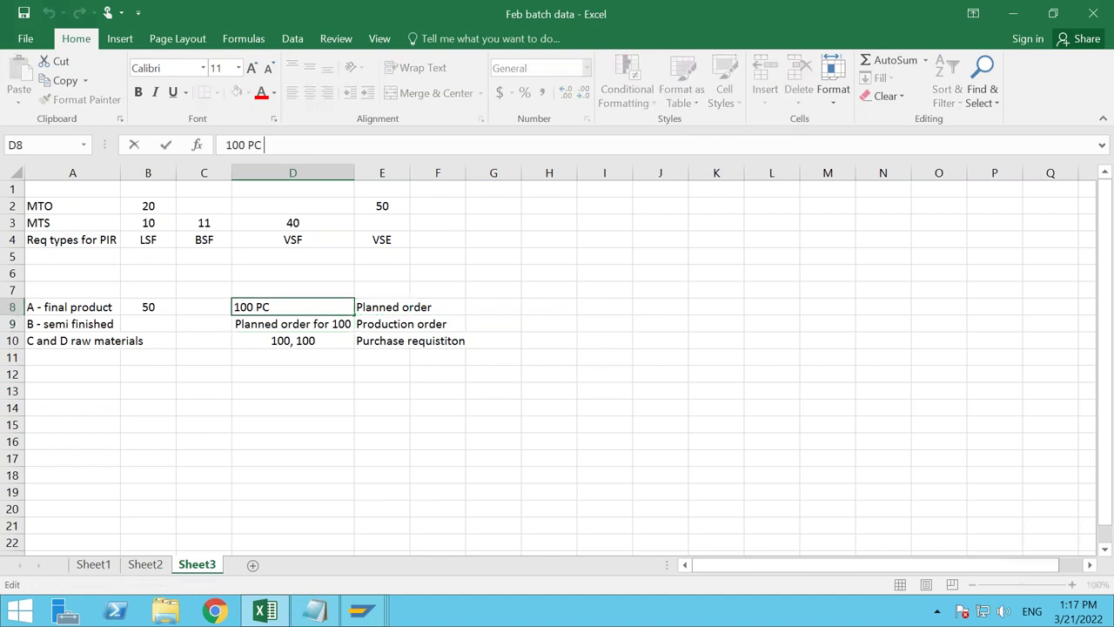
type("n convert")
type("ible ")
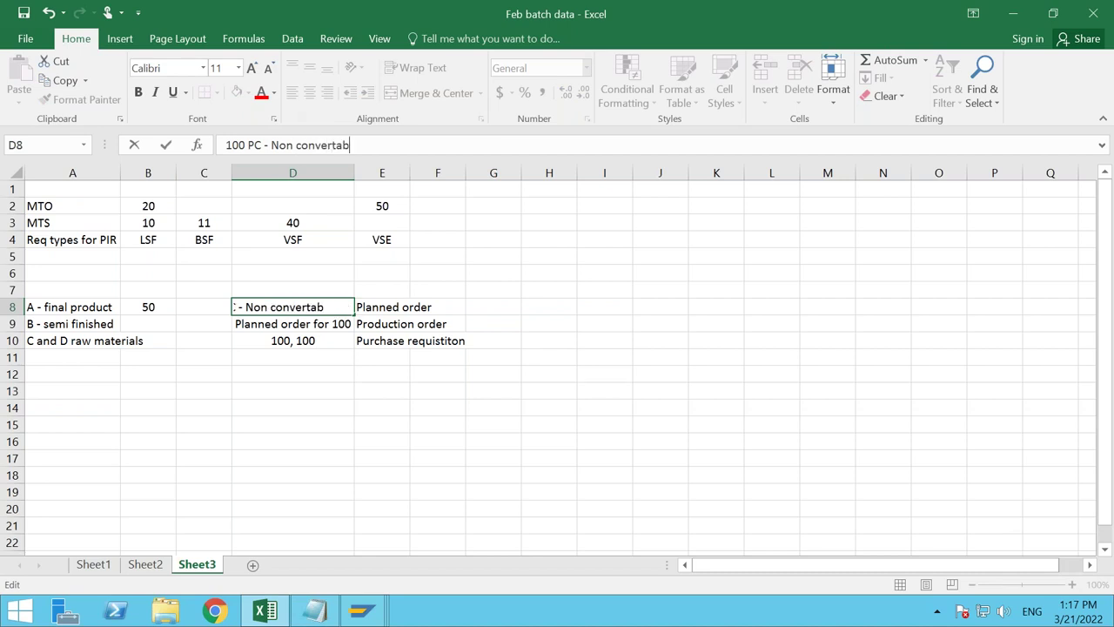
type("planned order")
key("Return")
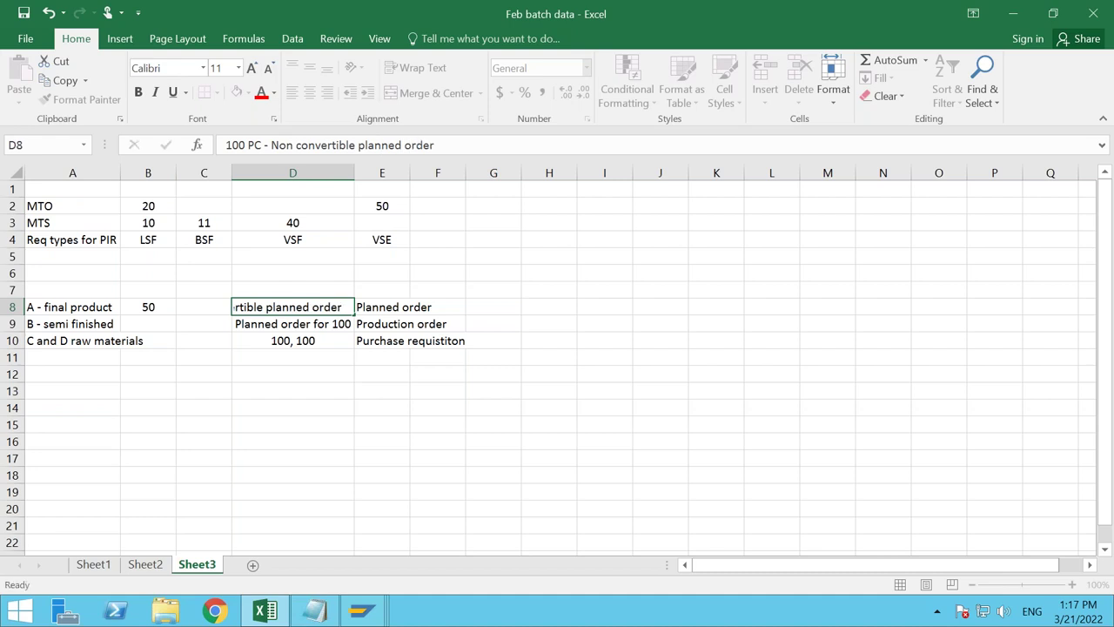
double_click(353, 173)
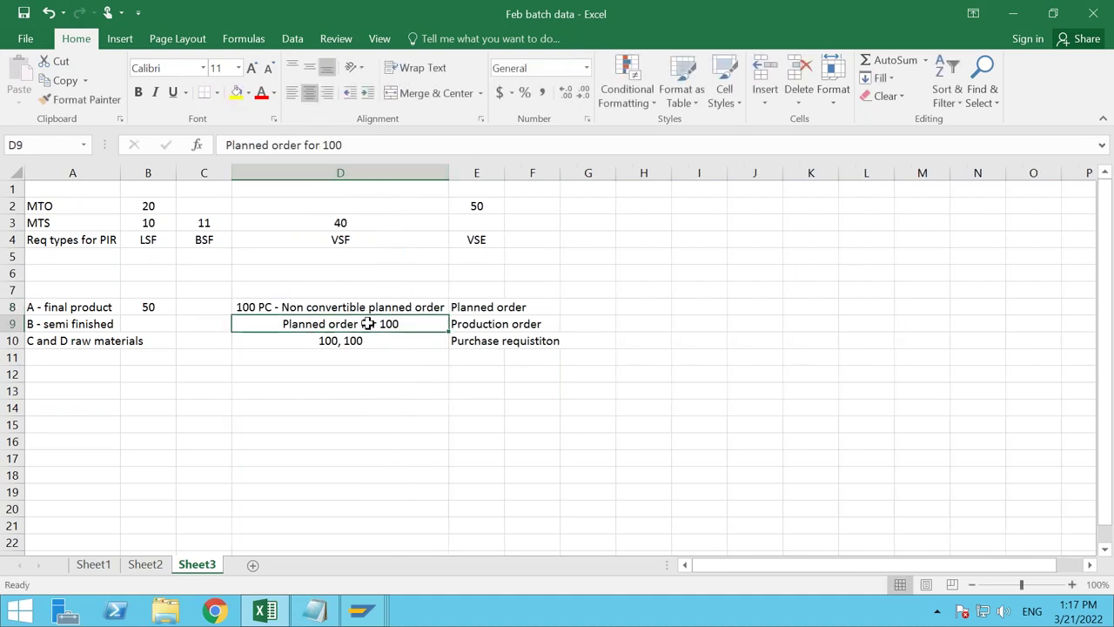
Step: Replace the content of E8 with "Untill sales order is received" and set column E slightly wider than column F
left_click(478, 321)
key("Up")
key("Delete")
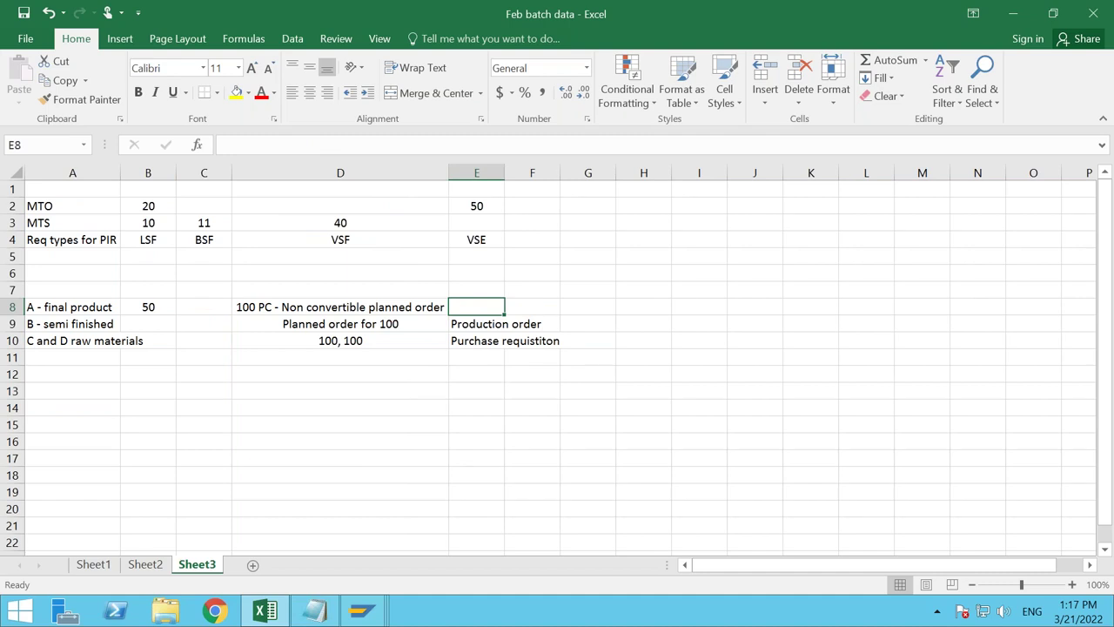
type("Untill I")
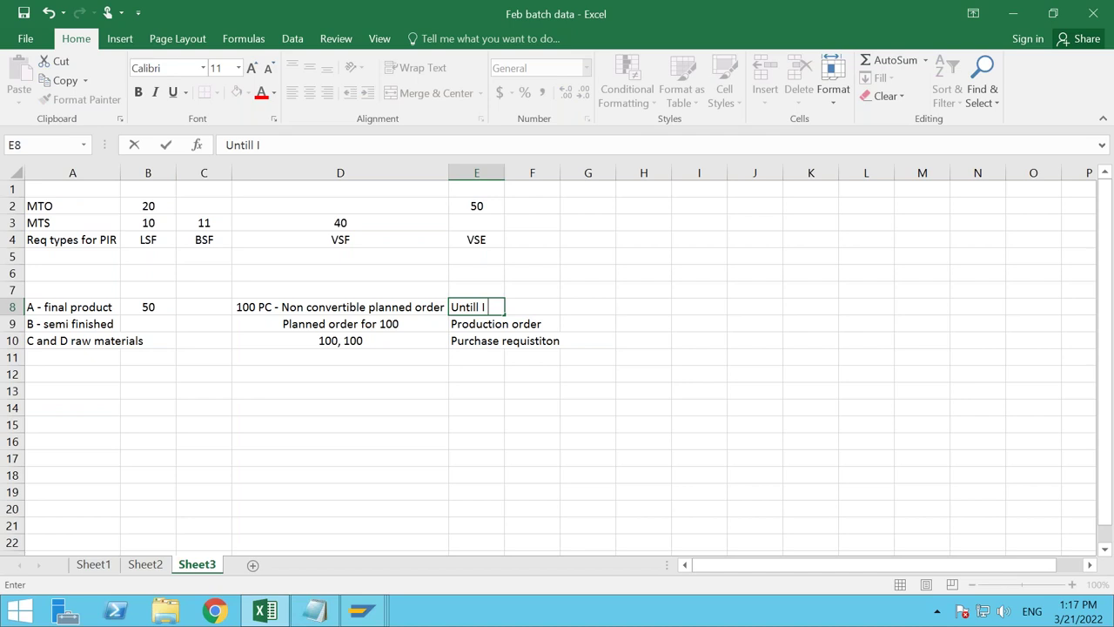
key("BackSpace")
type("sales order is received")
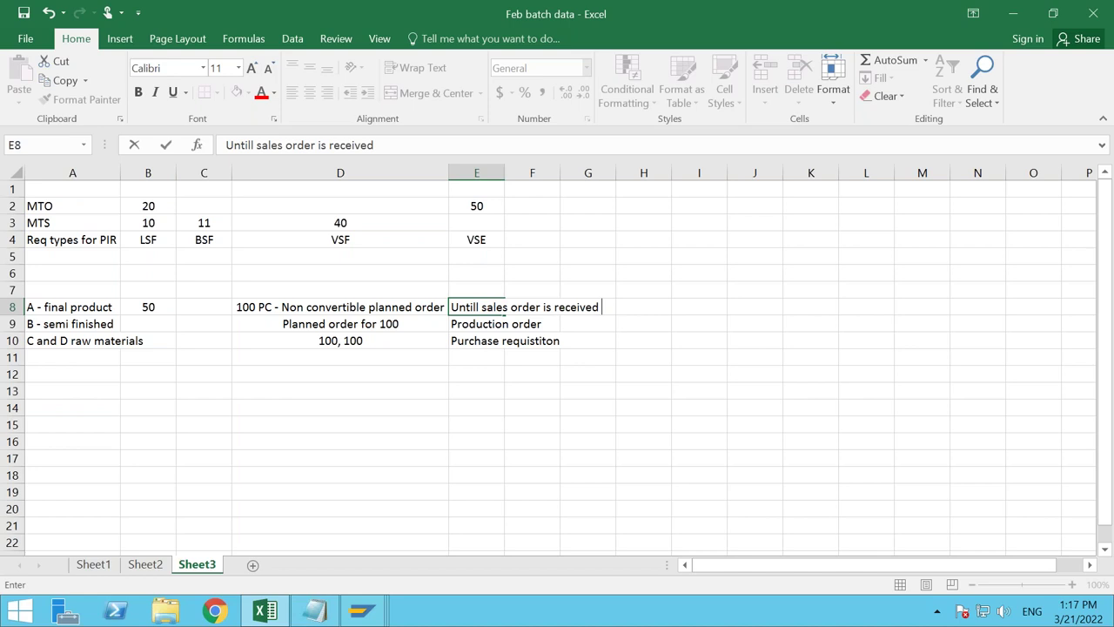
key("Return")
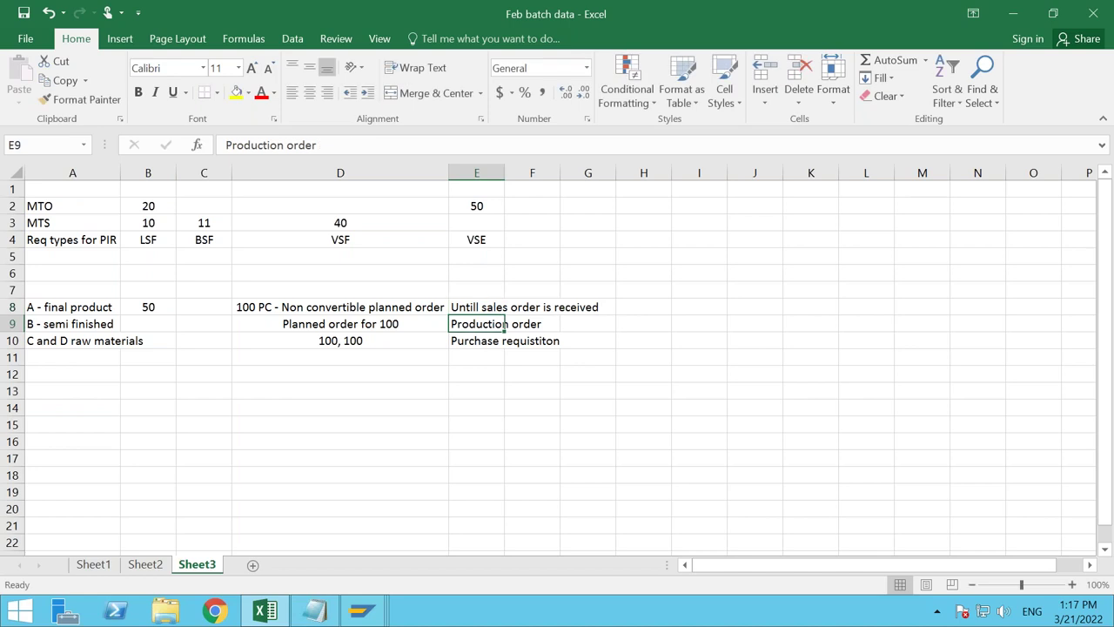
double_click(505, 172)
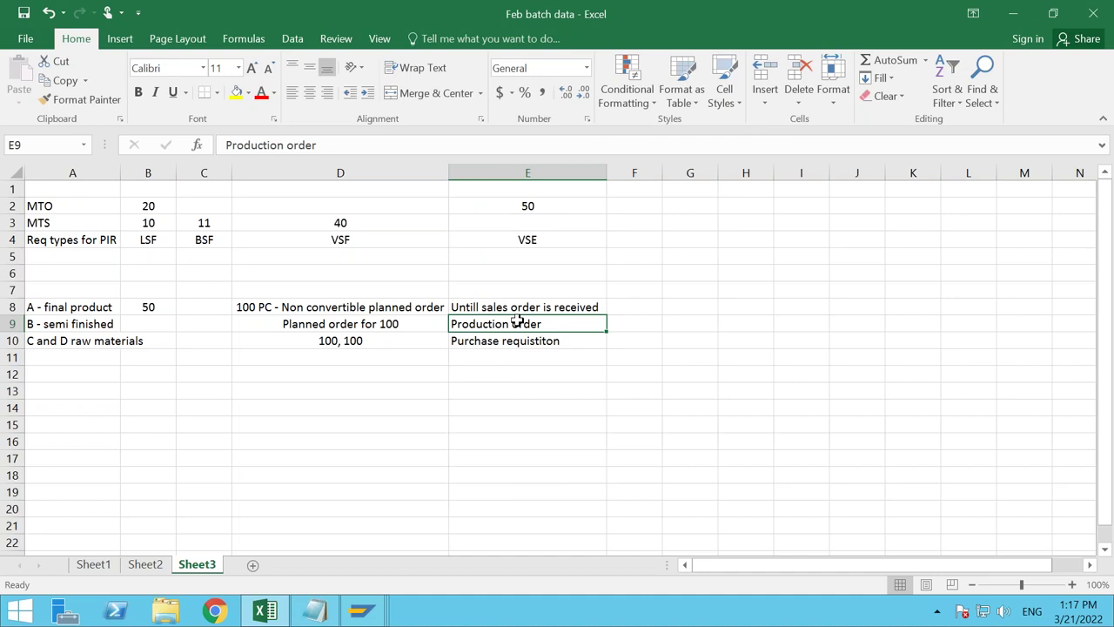
left_click(403, 309)
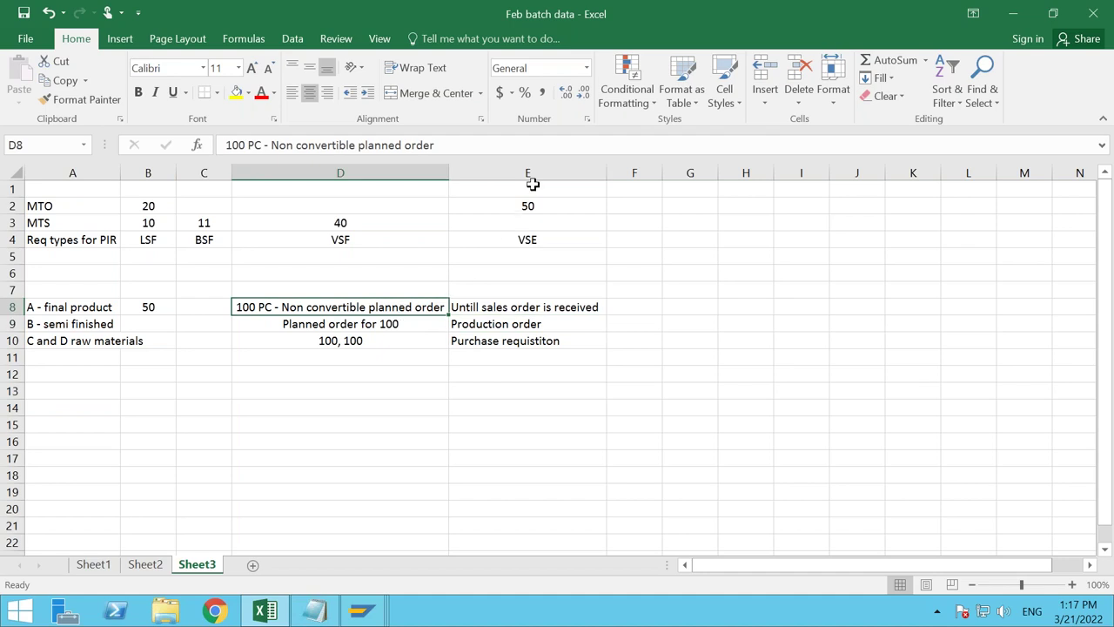
left_click_drag(607, 178, 511, 177)
left_click_drag(323, 308, 486, 334)
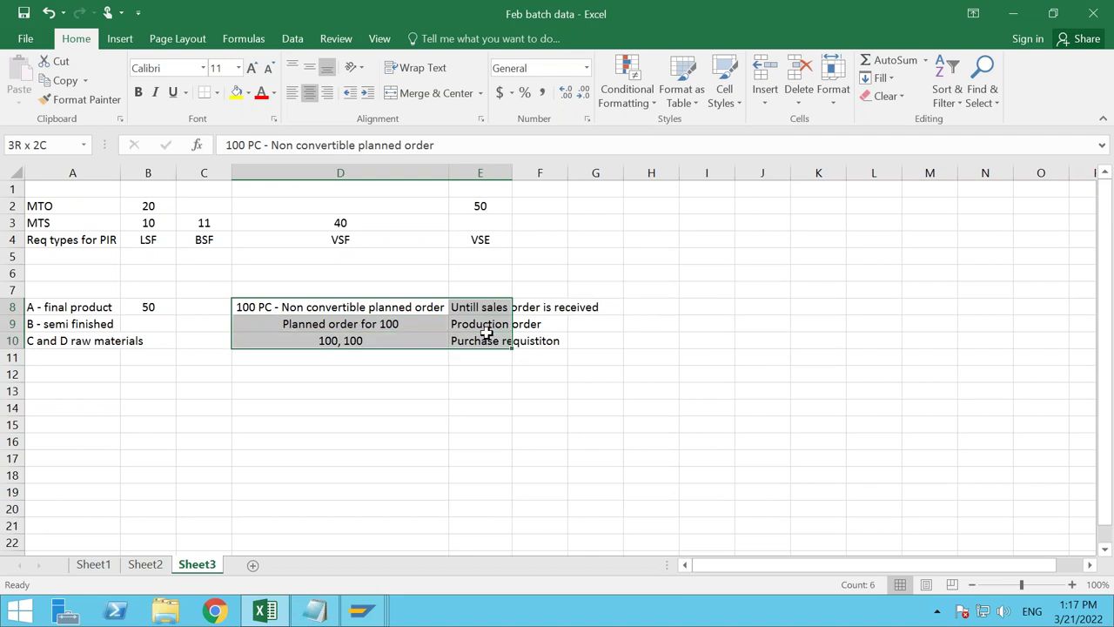
left_click(218, 94)
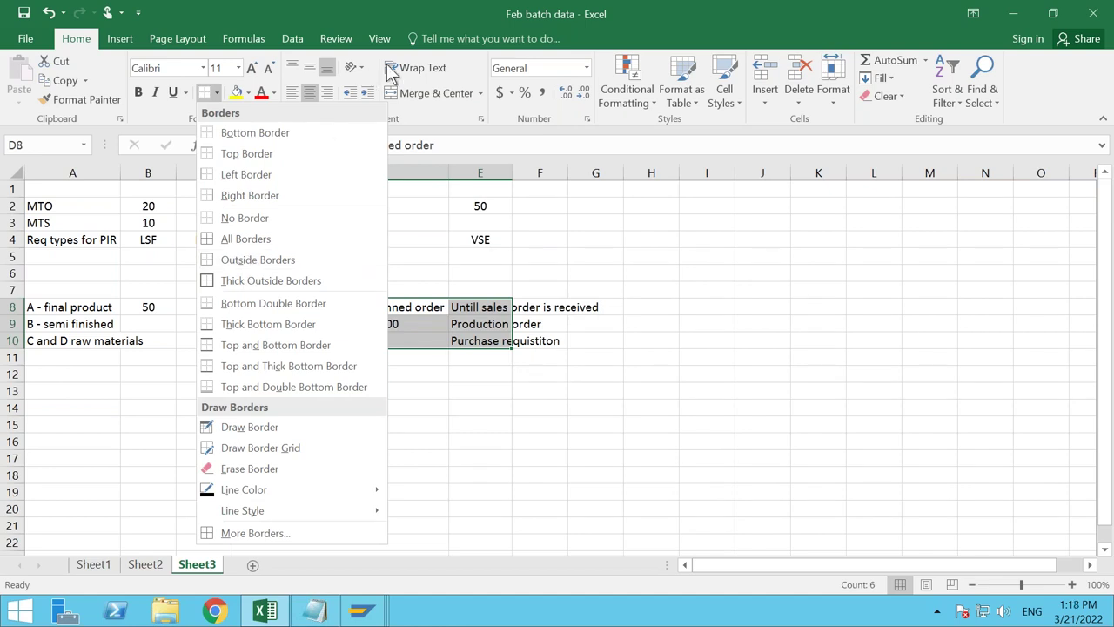
left_click(467, 370)
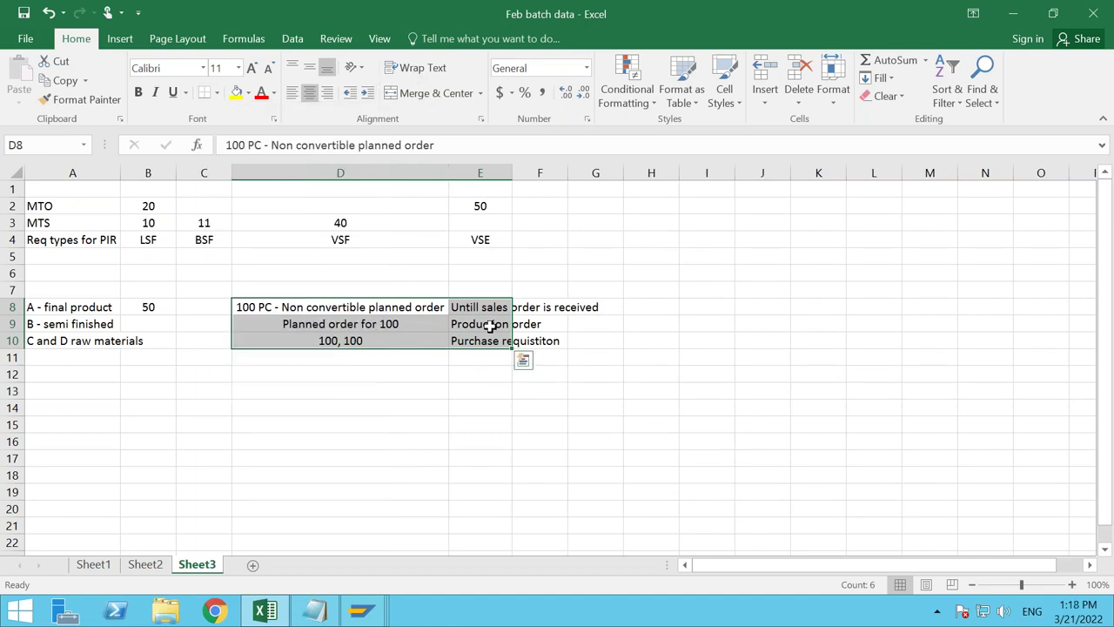
left_click(451, 402)
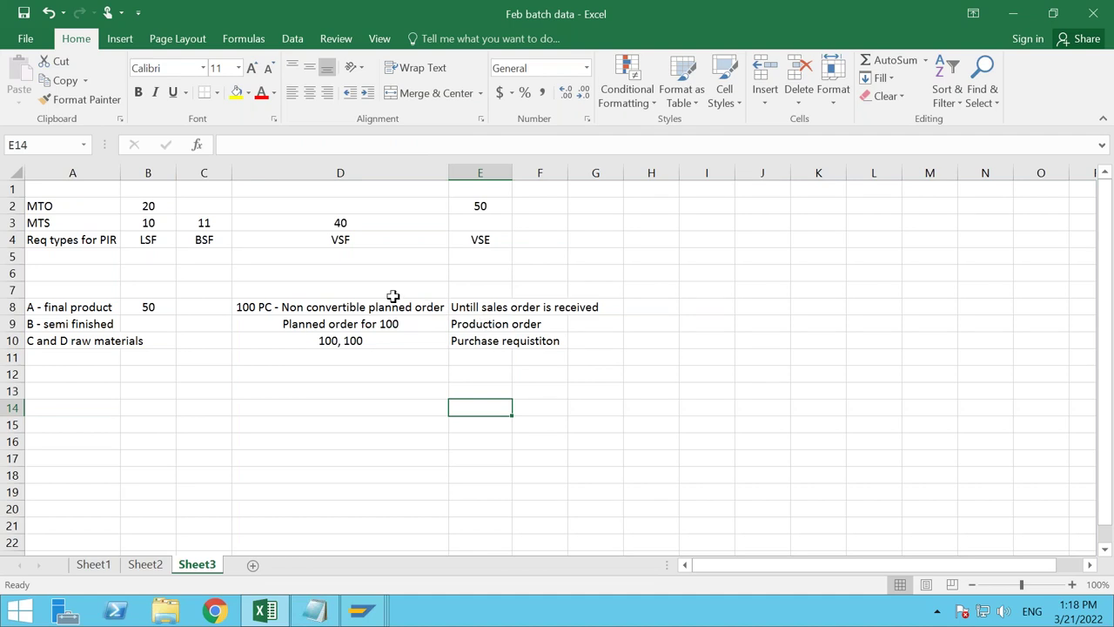
Step: Examine the strategy 50 example in rows 8 to 10, comparing the final product with its components and their orders, and strategy 40 in D3
left_click(159, 307)
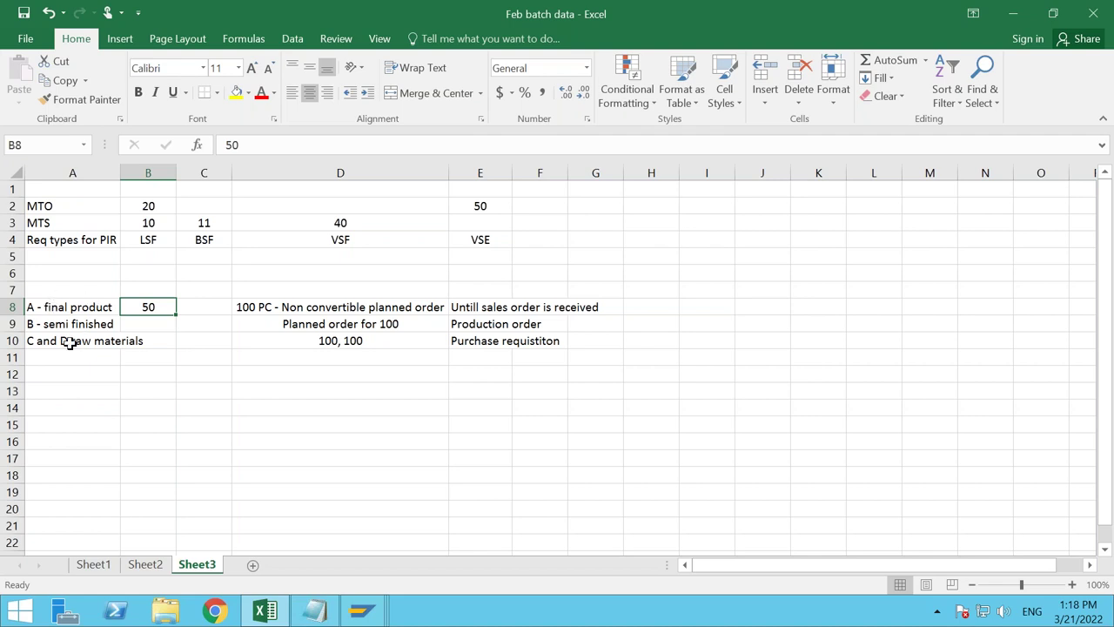
left_click_drag(57, 324, 62, 344)
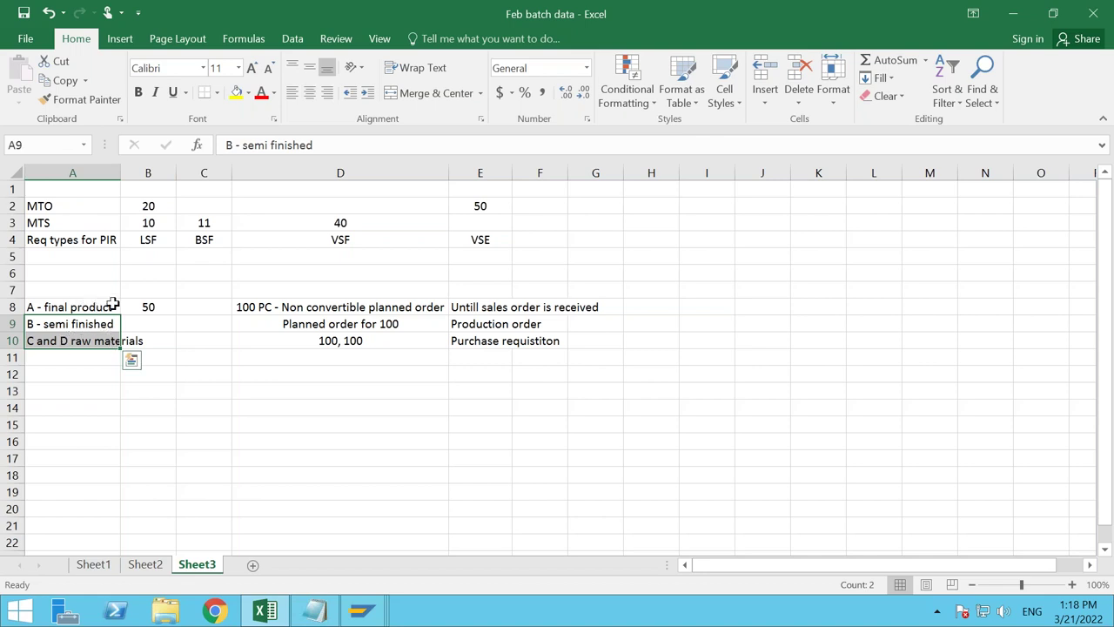
left_click(481, 309)
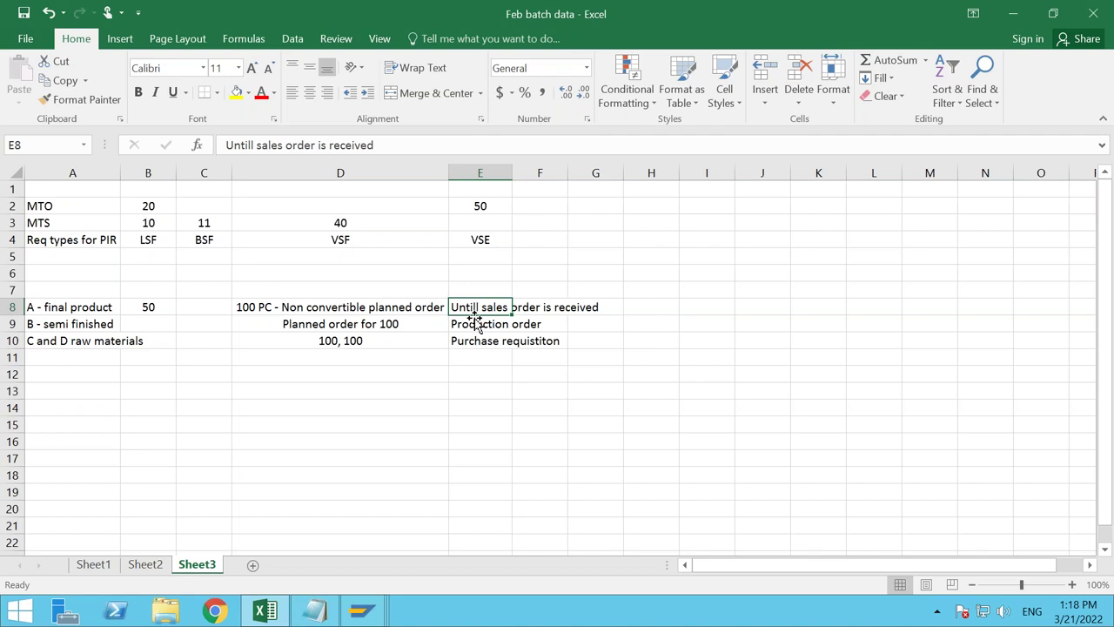
left_click_drag(475, 324, 467, 340)
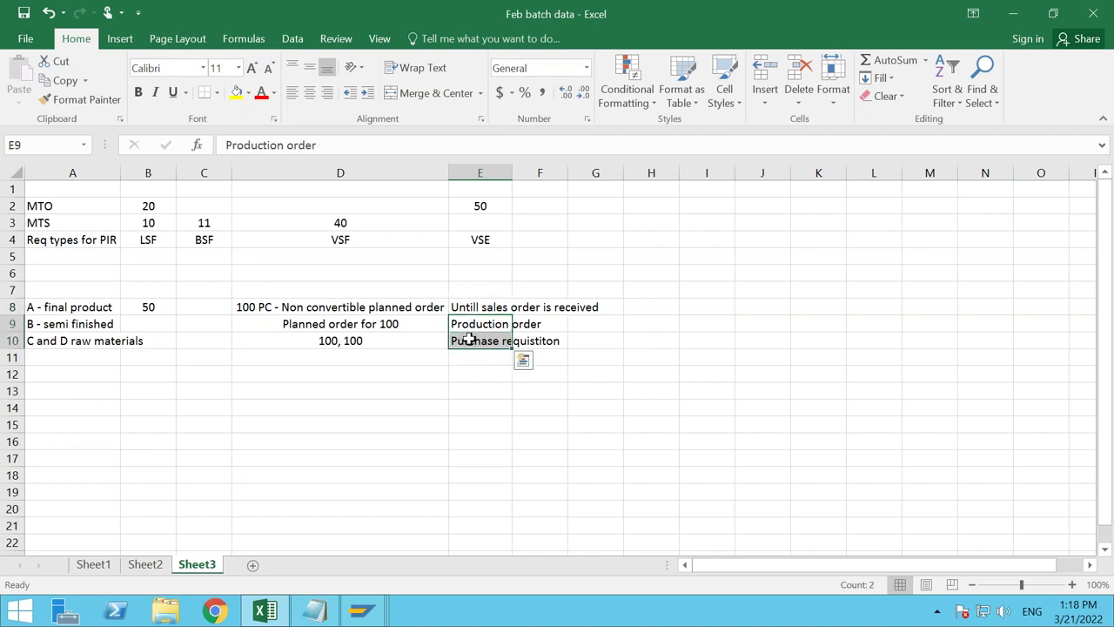
left_click(364, 323)
left_click(460, 326)
left_click_drag(460, 334, 461, 339)
left_click(150, 308)
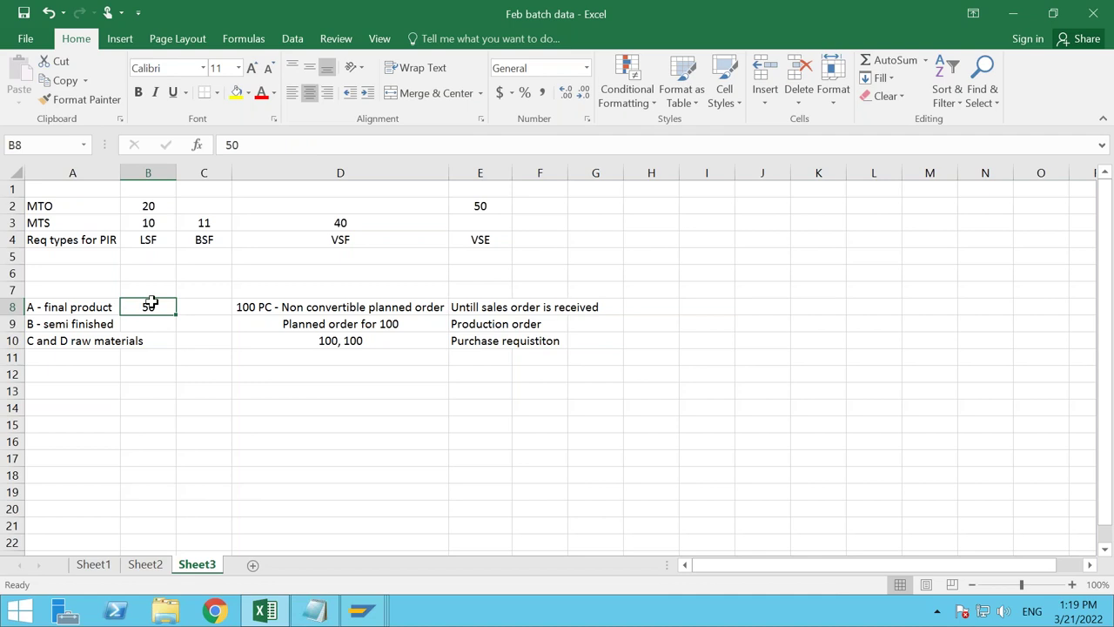
left_click_drag(94, 324, 92, 346)
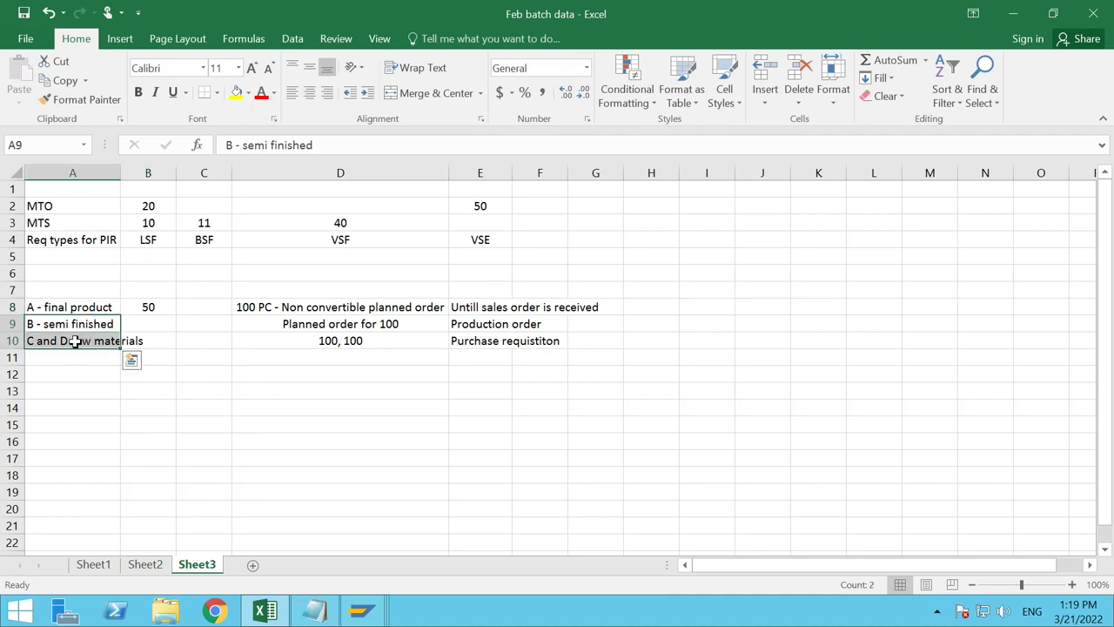
left_click(171, 307)
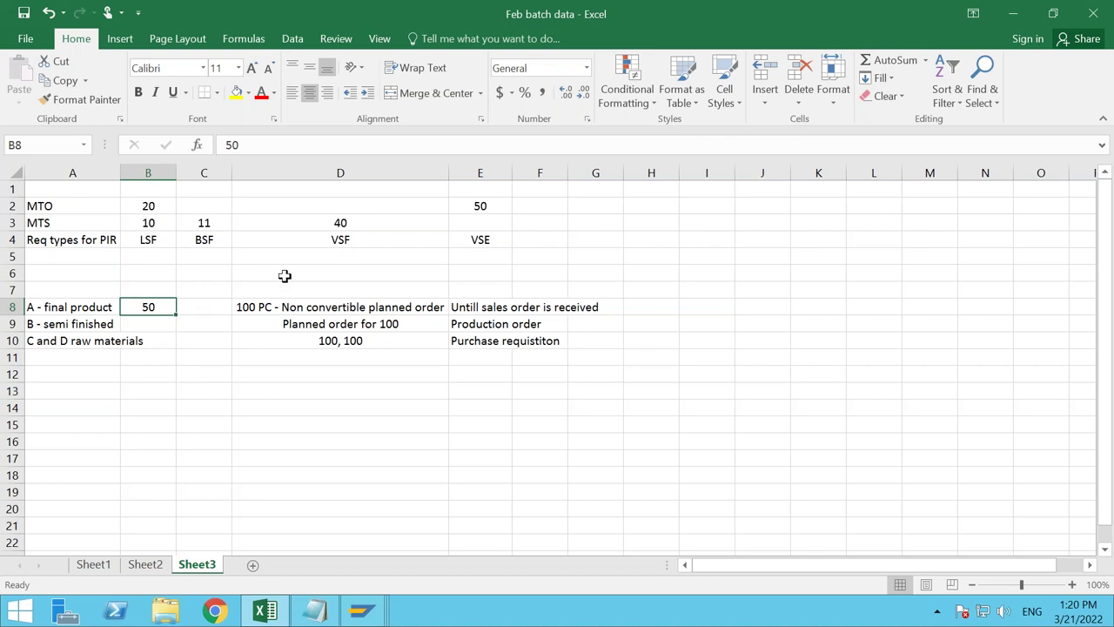
left_click(364, 223)
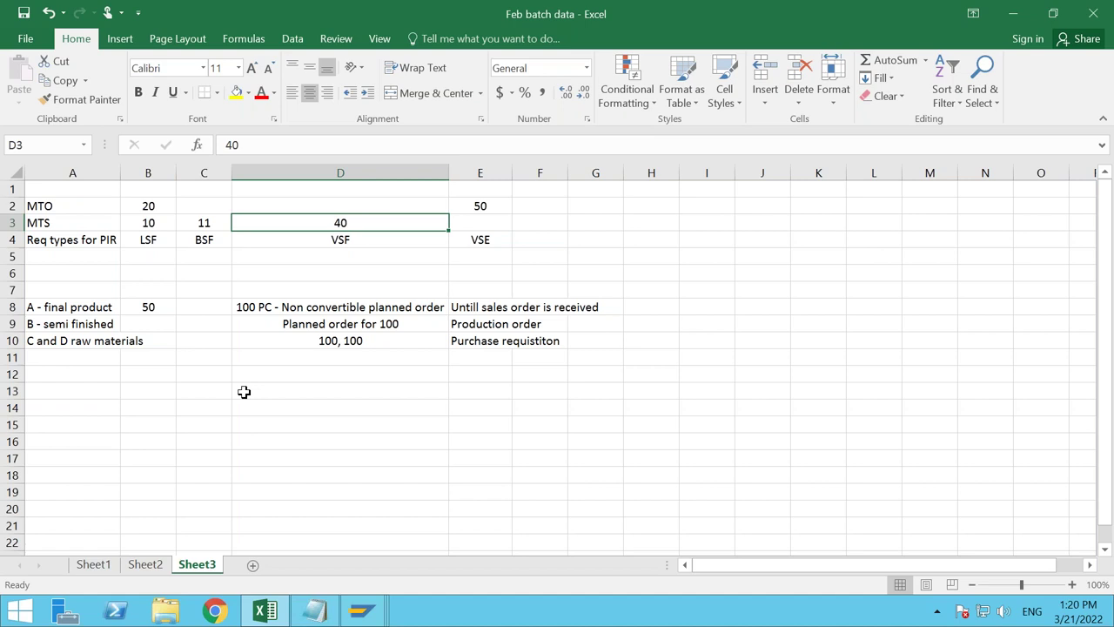
Step: Enter strategy "20" in cell B13, below the strategy 50 example
left_click(147, 385)
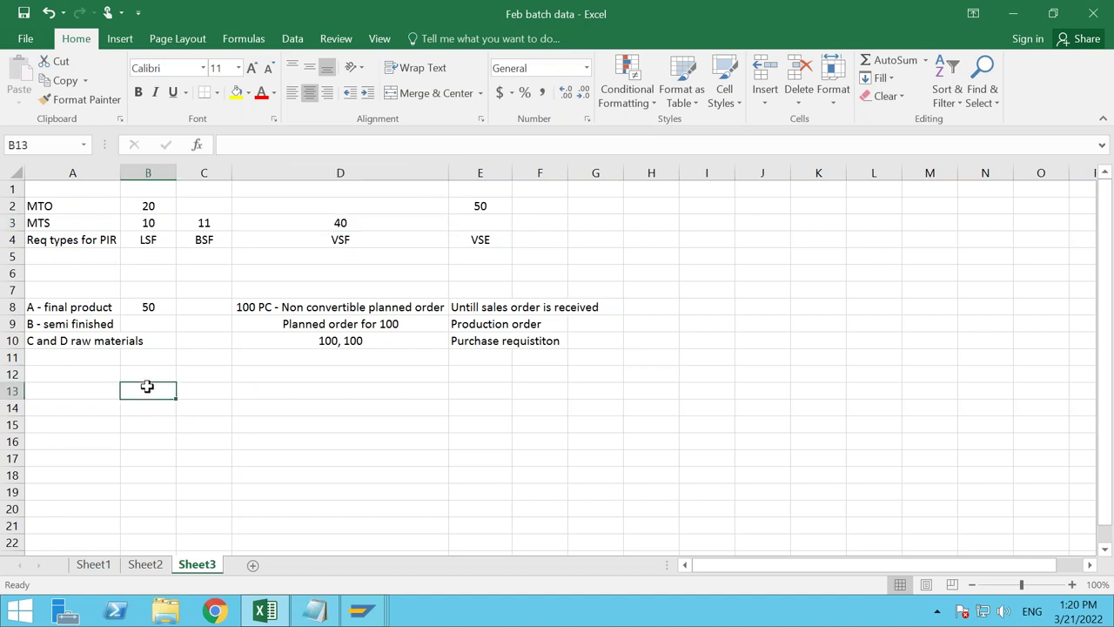
type("20")
key("Tab")
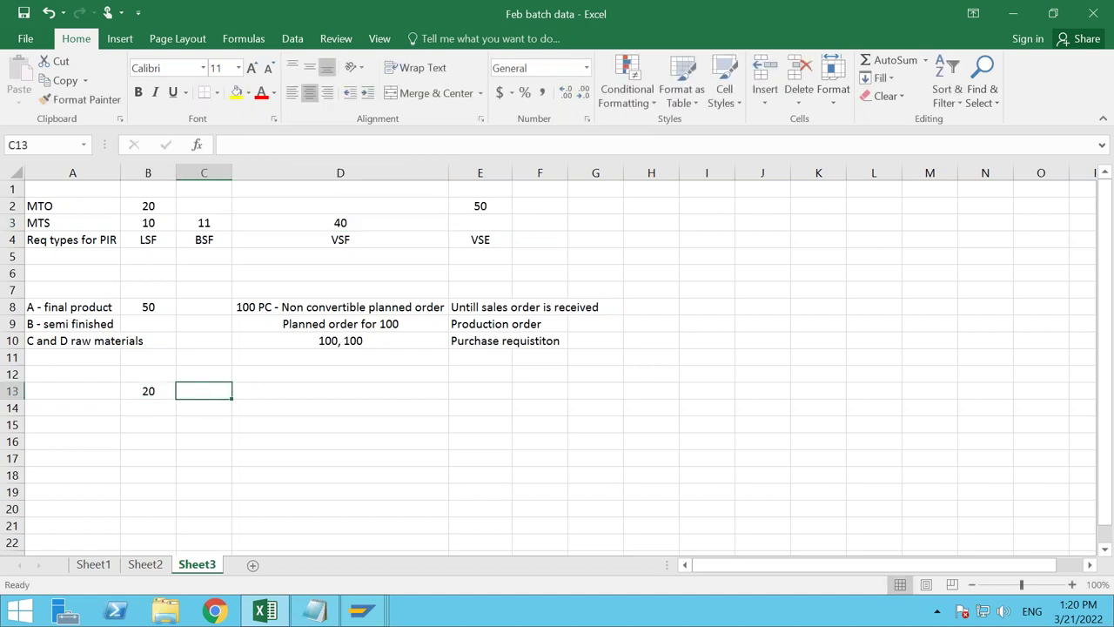
Step: Enter the strategy 20 process flow "Sales order - MRP- Planned order" in cell C13
type("Slaes")
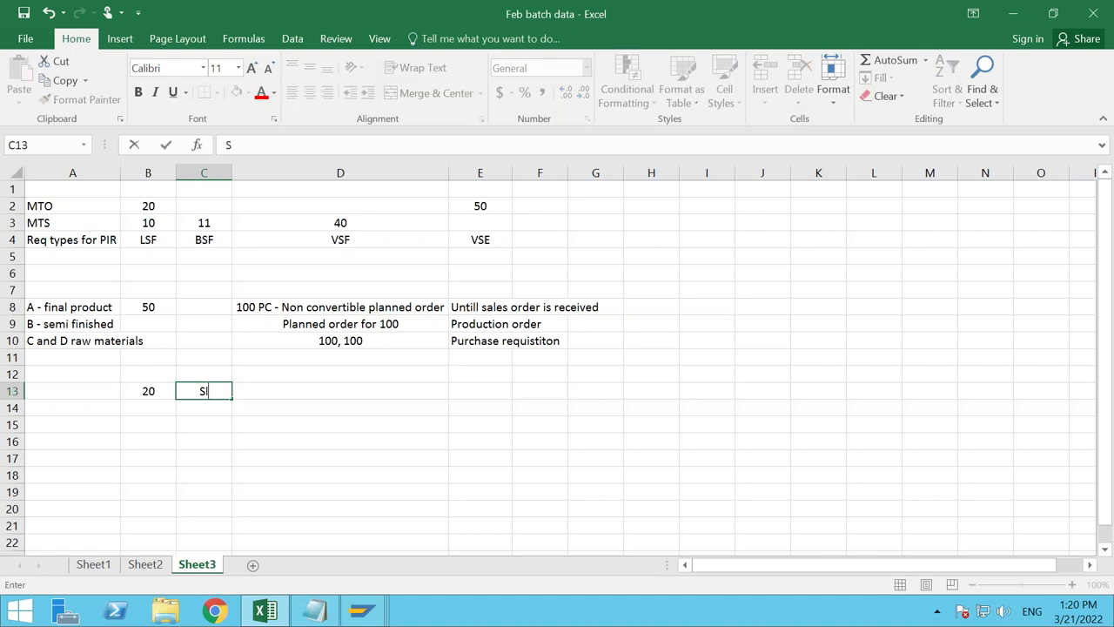
key("BackSpace")
key("BackSpace")
key("BackSpace")
key("BackSpace")
type("ales order - ")
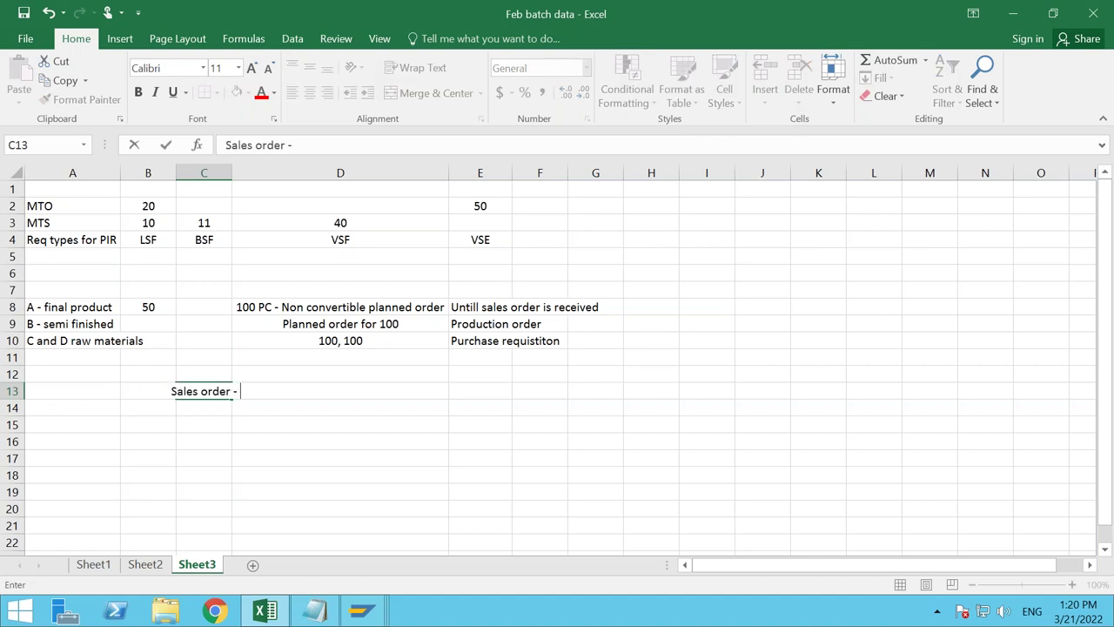
type("MRP-")
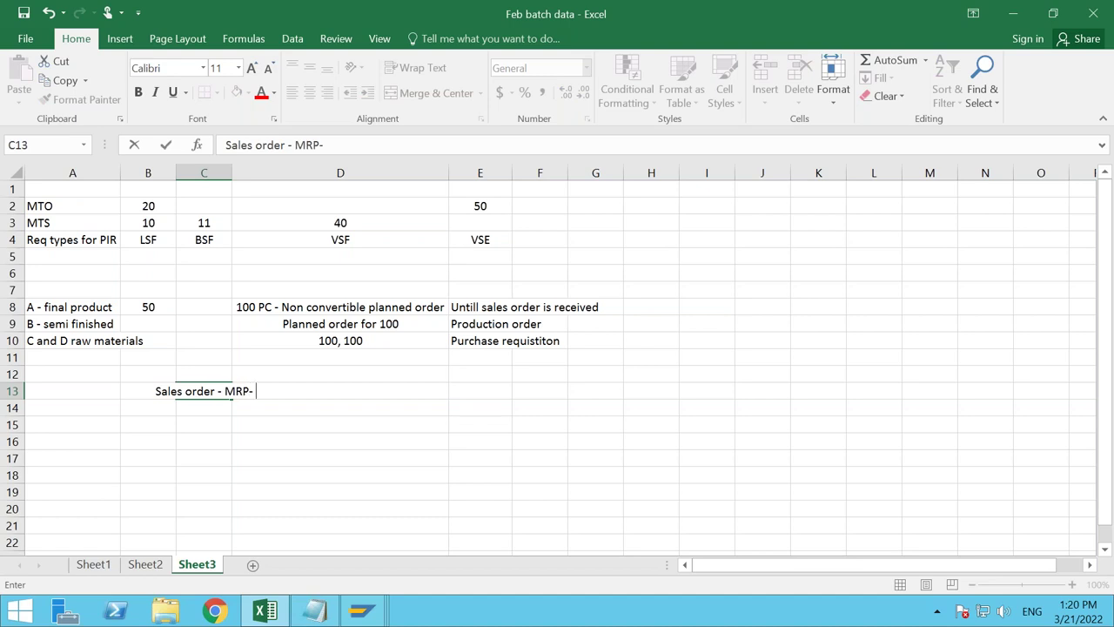
type(" Planned ordr")
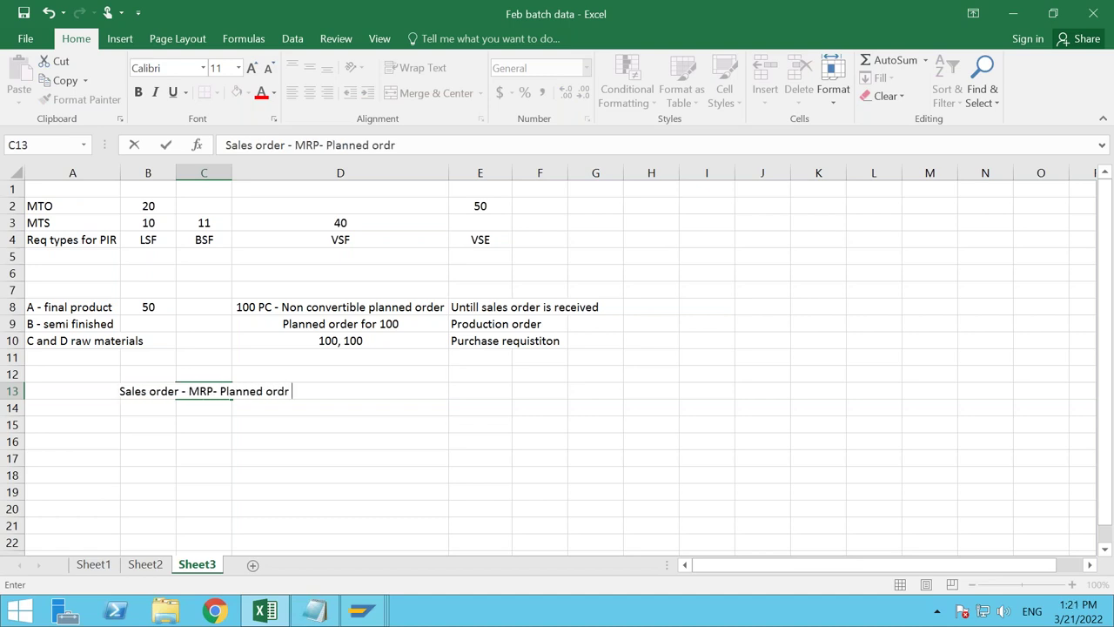
key("BackSpace")
type("er")
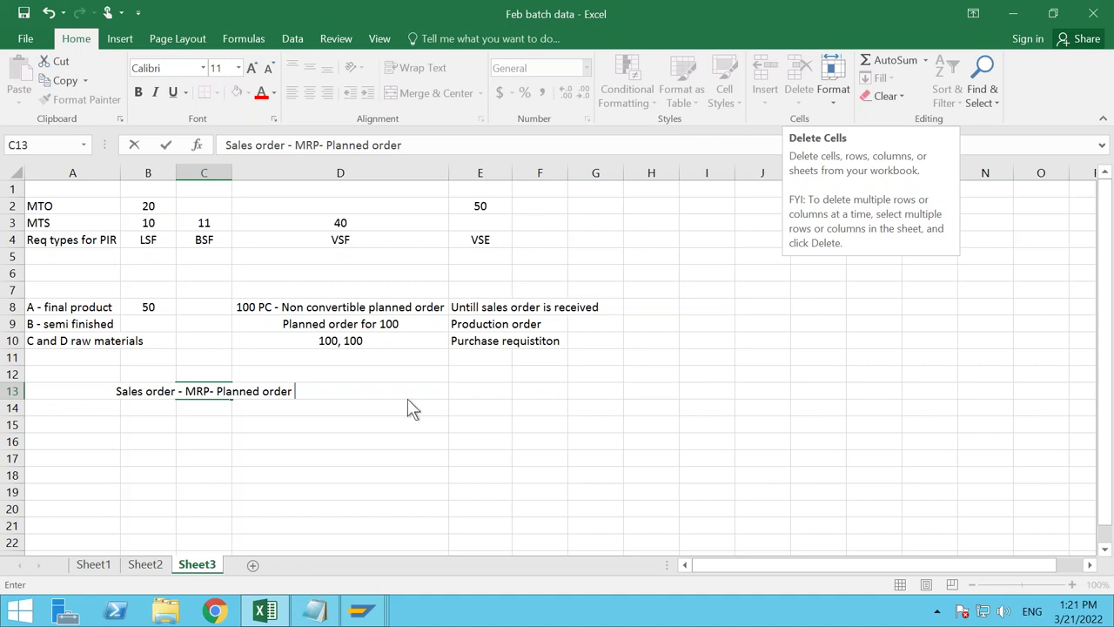
left_click(294, 390)
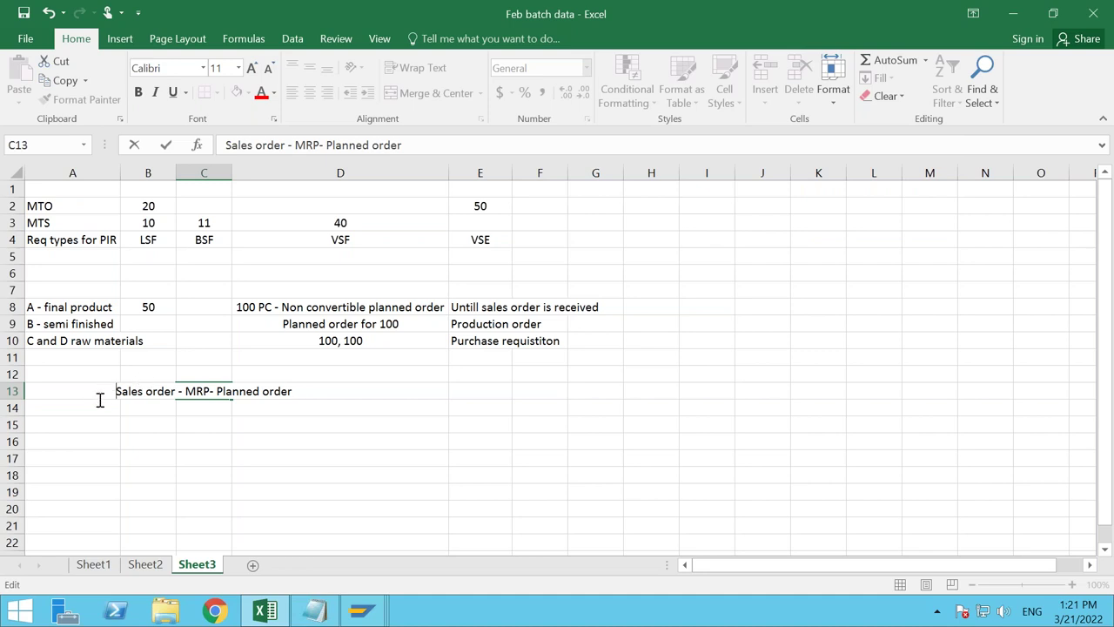
left_click(138, 423)
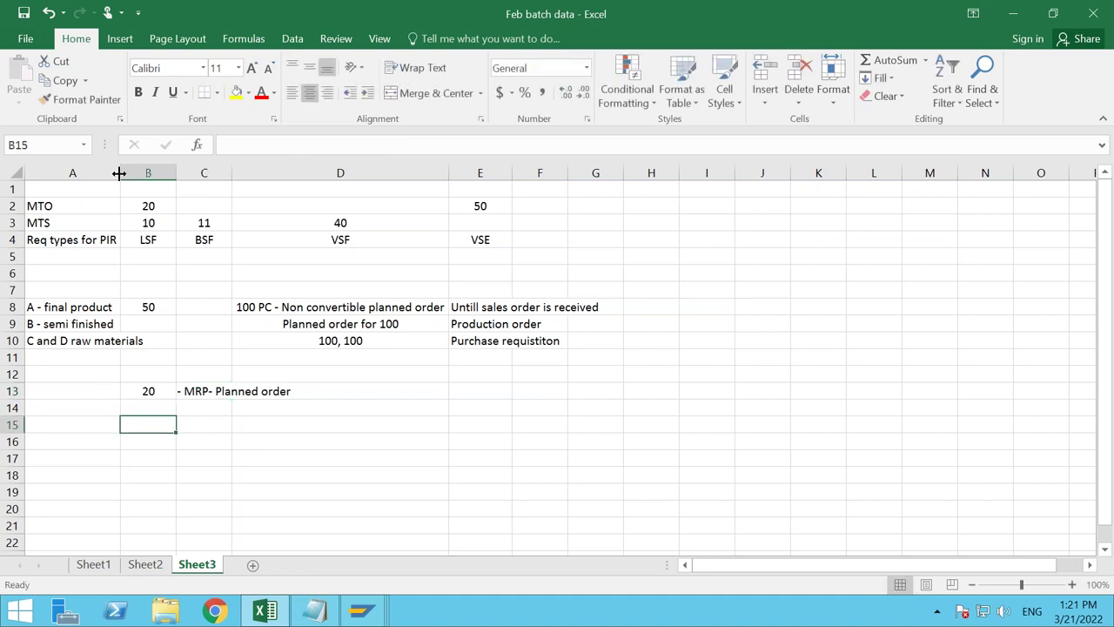
Step: Fit the widths of columns A and C to their contents so the raw materials label and strategy 20 flow show in full
double_click(120, 174)
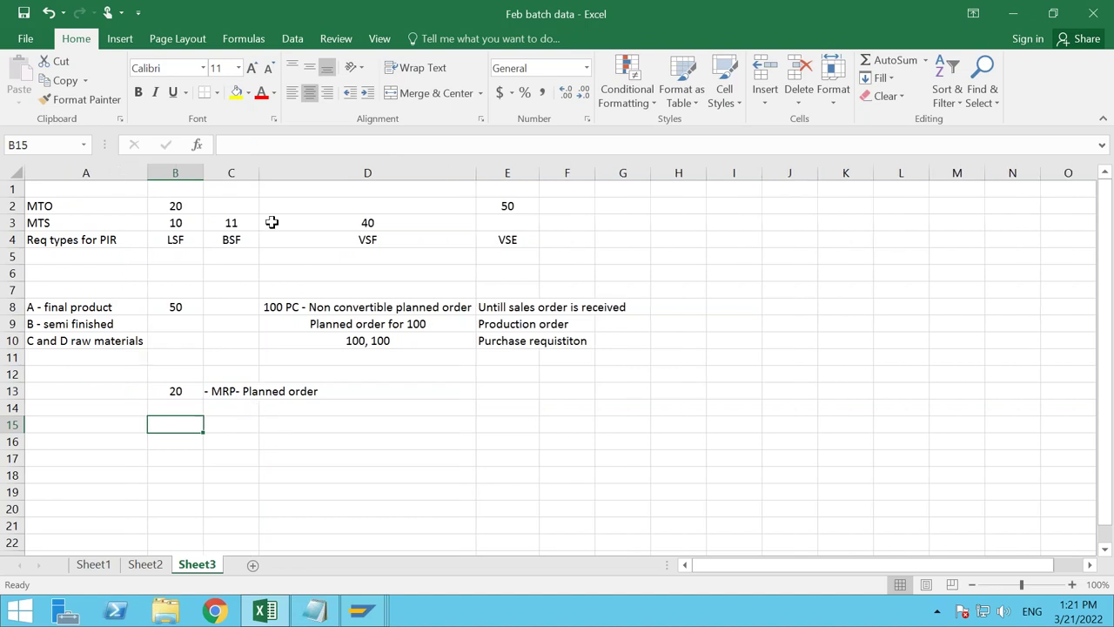
double_click(259, 173)
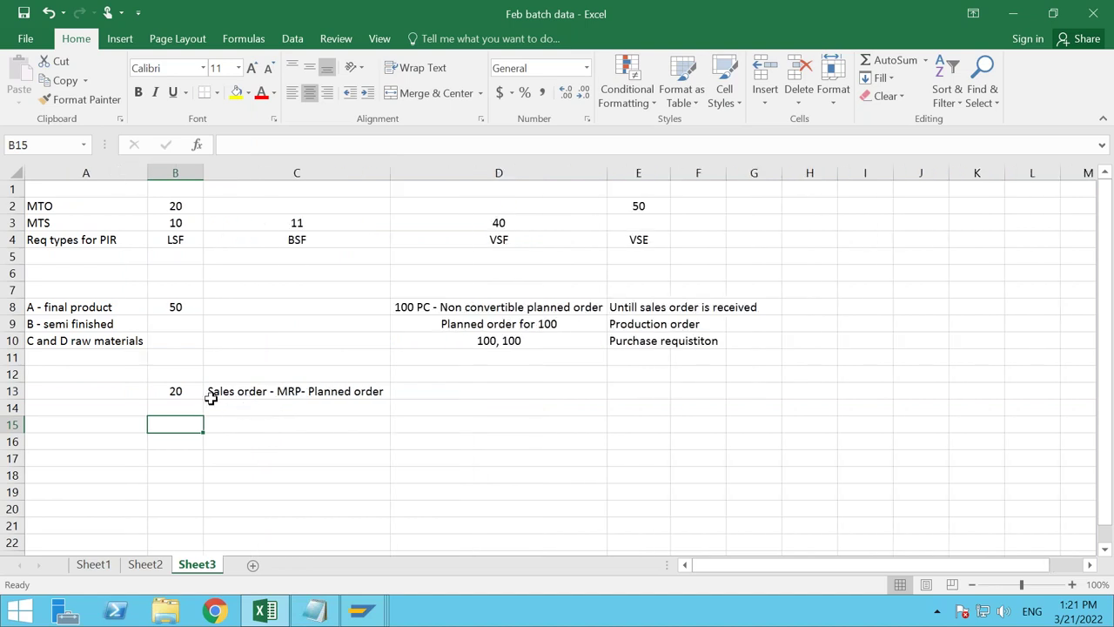
left_click(175, 392)
left_click_drag(218, 393, 256, 393)
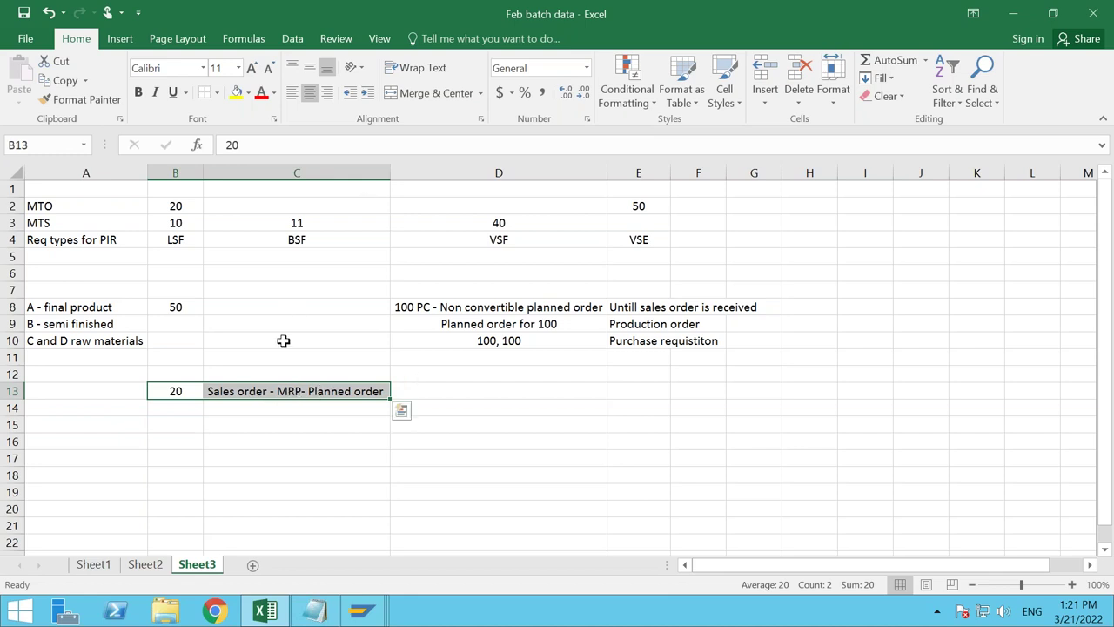
Step: Extend the strategy 20 process flow in C13 by appending "- production/process order" after "Planned order"
left_click(259, 399)
left_click(422, 147)
type("- productionm")
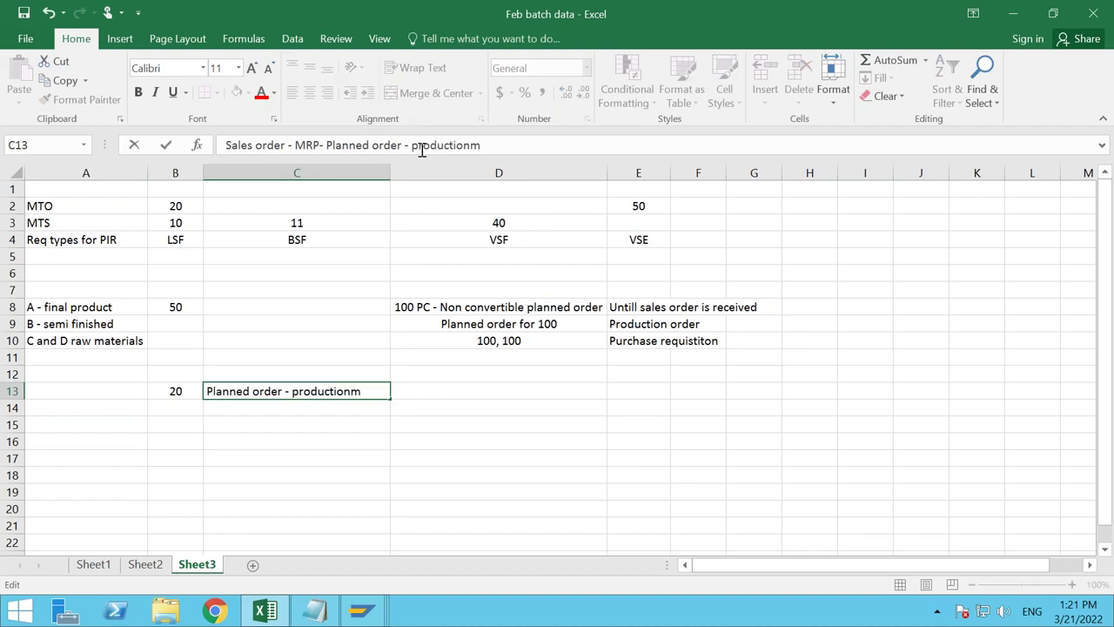
key("BackSpace")
type("/prode")
key("BackSpace")
key("BackSpace")
type("cess order")
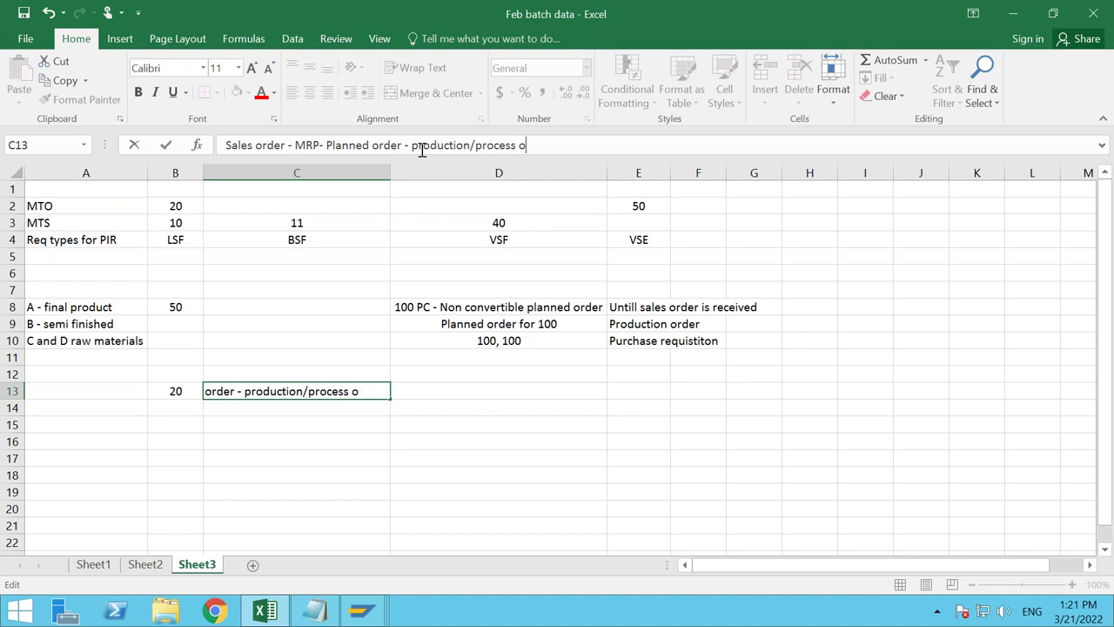
key("Return")
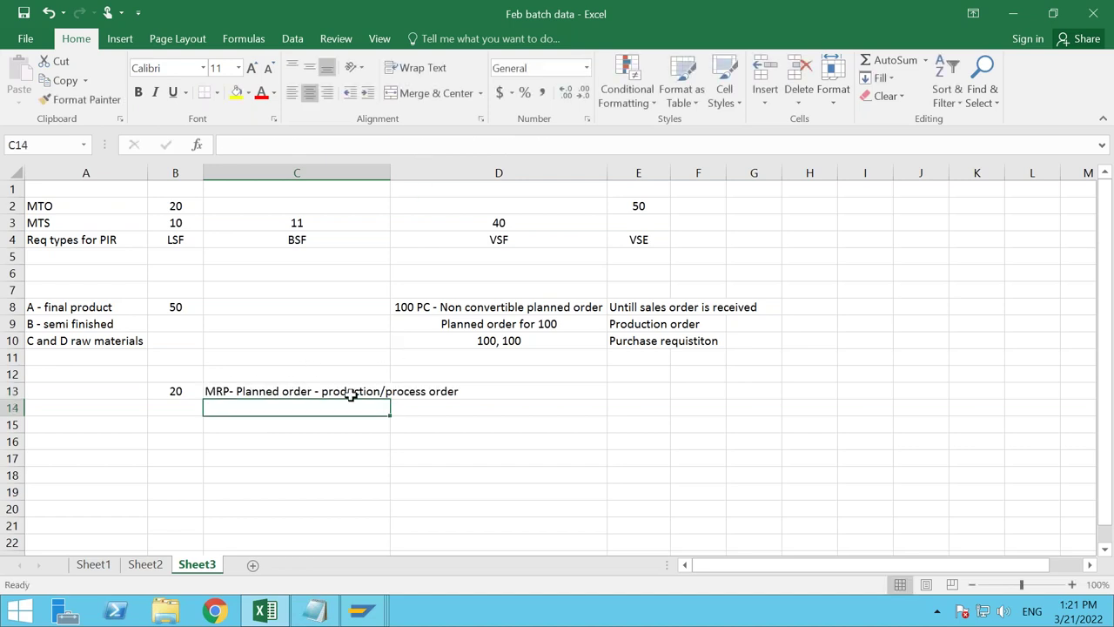
Step: Enter strategy "40" in cell B14, directly below strategy 20
left_click(185, 406)
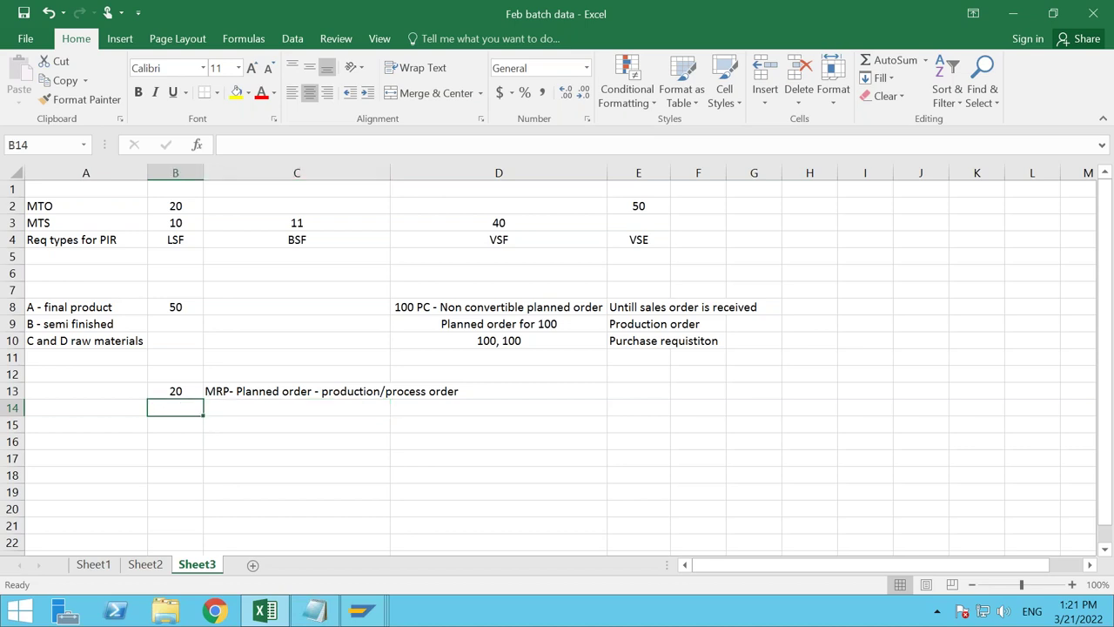
type("40")
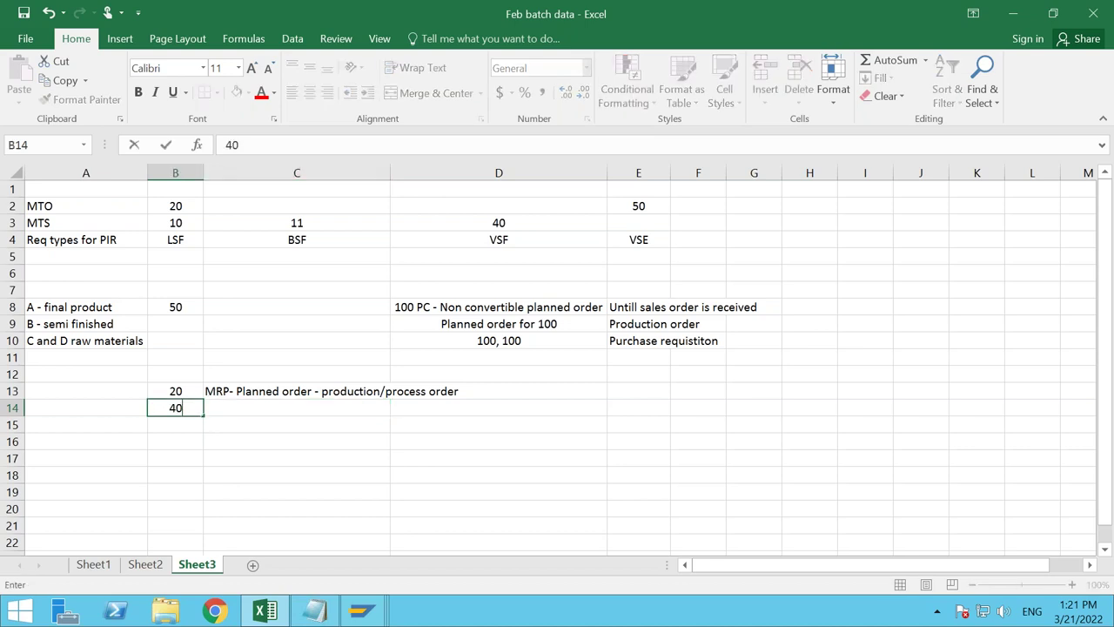
left_click(228, 407)
left_click(224, 390)
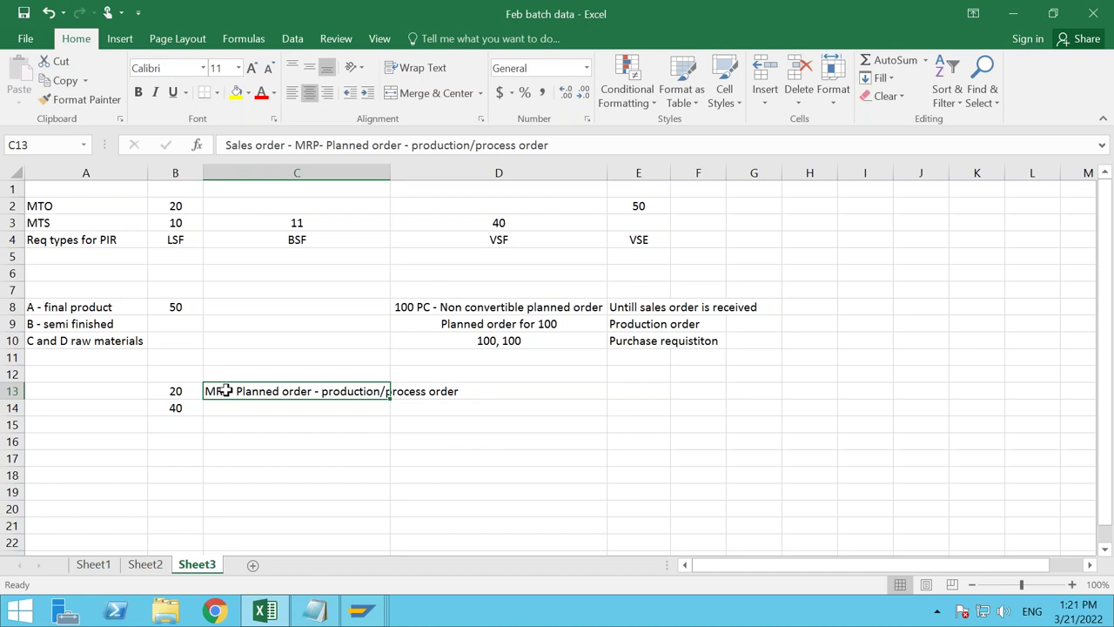
Step: Enter the strategy 40 process flow "PIR - MRP- planned - production order" in cell C14
left_click(231, 407)
type("PIR - ")
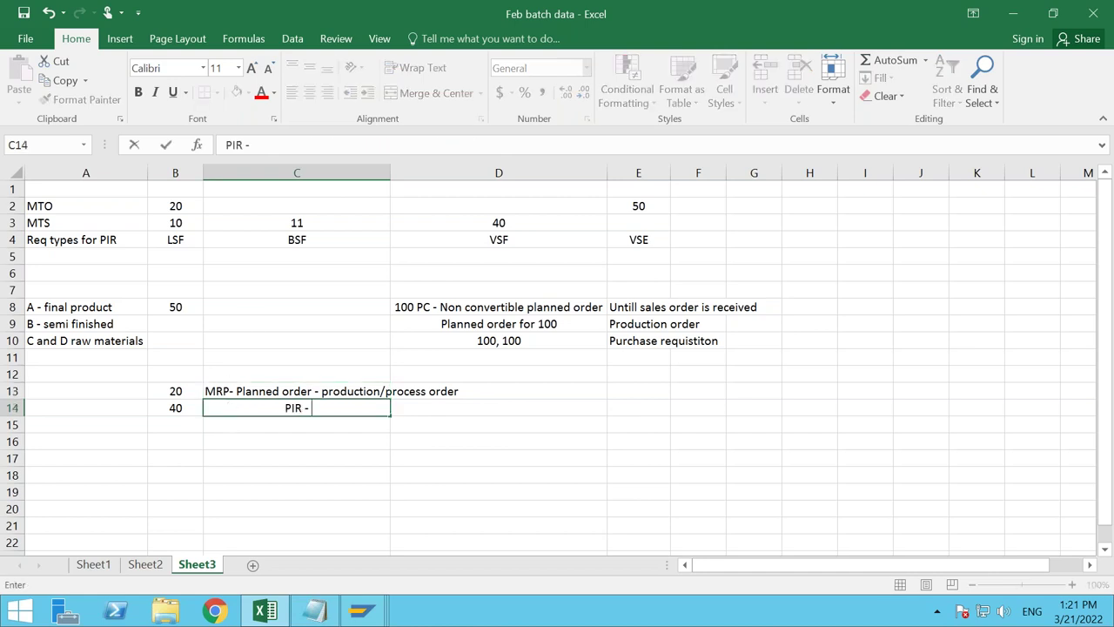
type("MRP- planned")
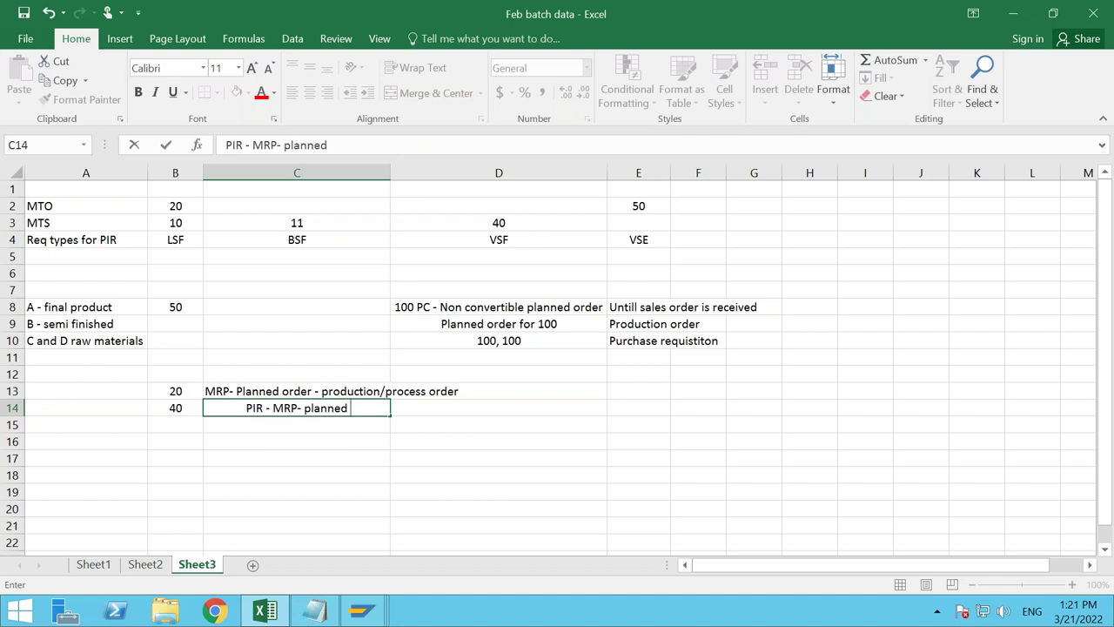
type(" - pr")
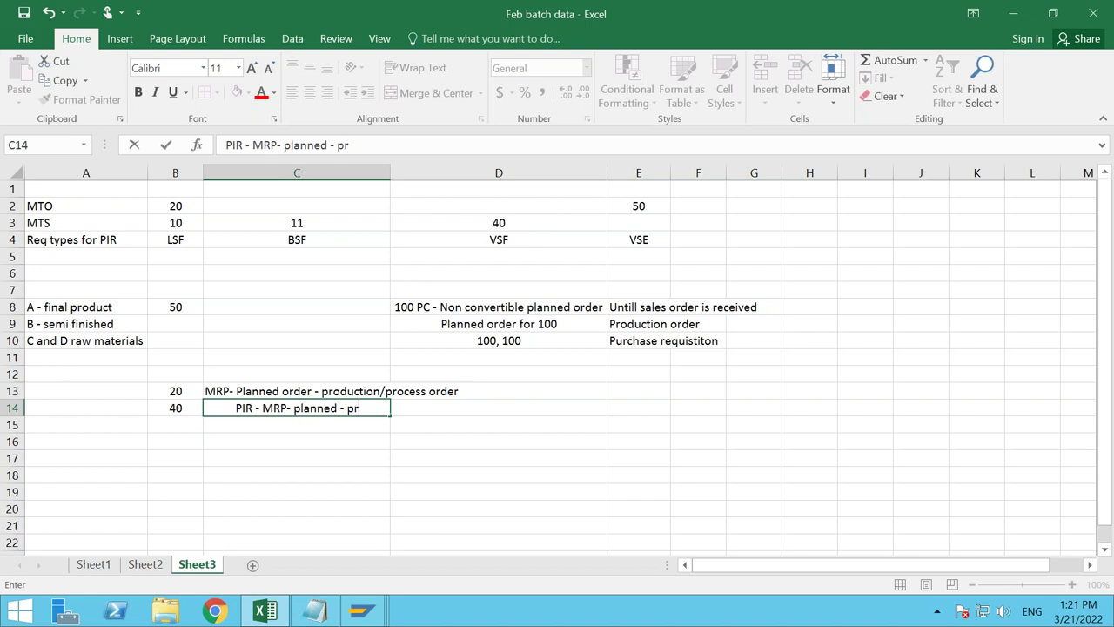
type("oduction order")
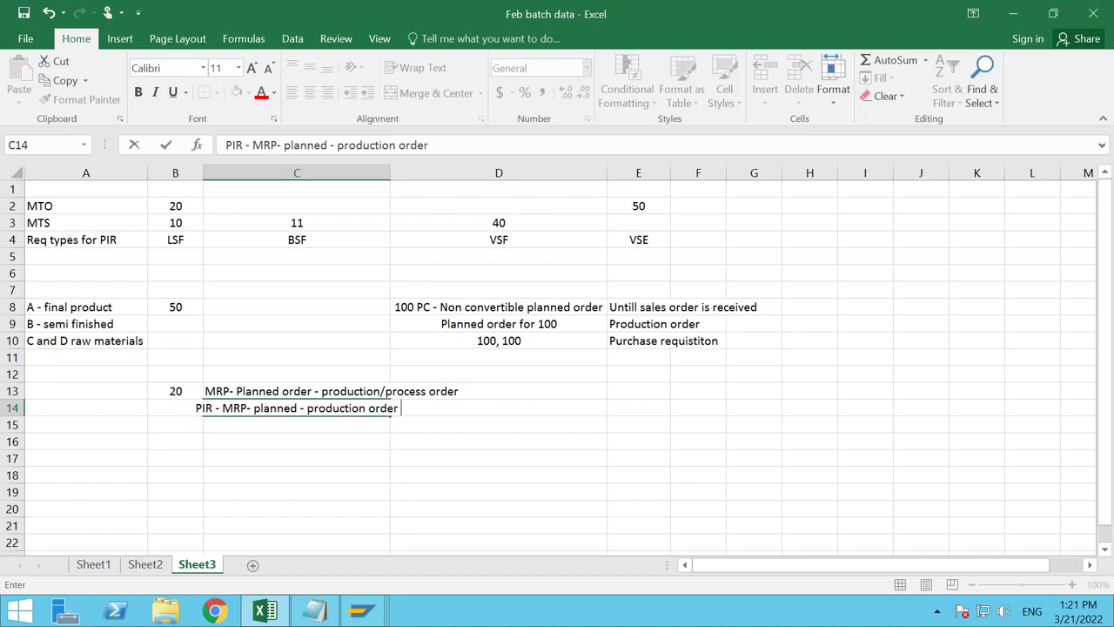
key("Return")
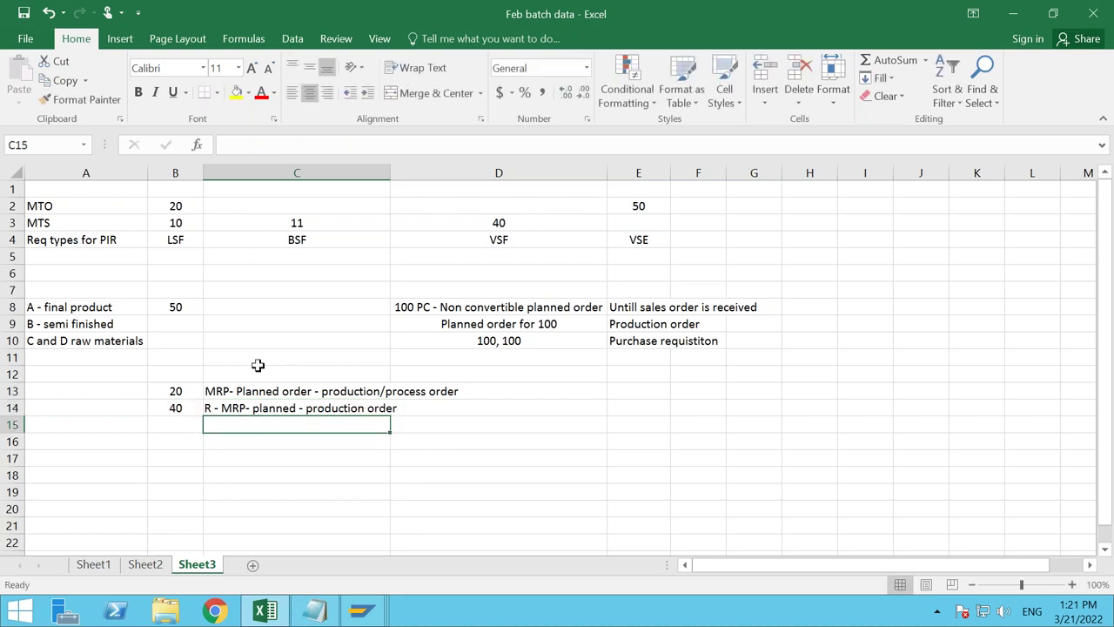
Step: Widen column C to fit the full strategy 20 flow in C13 and start replacing the content of C14 with "a"
left_click(250, 405)
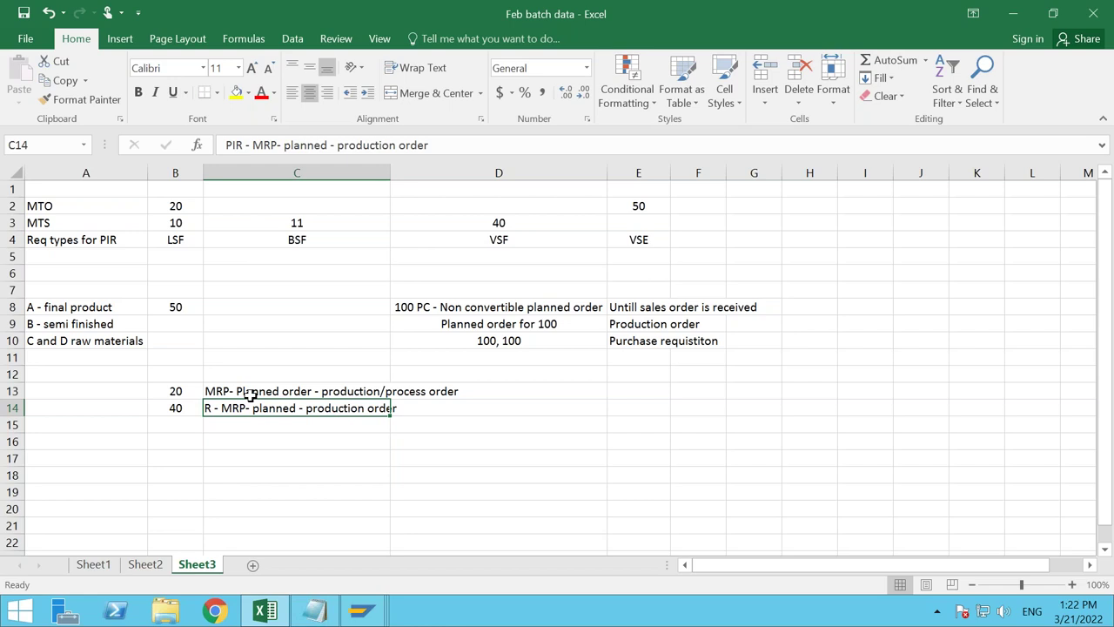
left_click_drag(391, 173, 537, 173)
type("a")
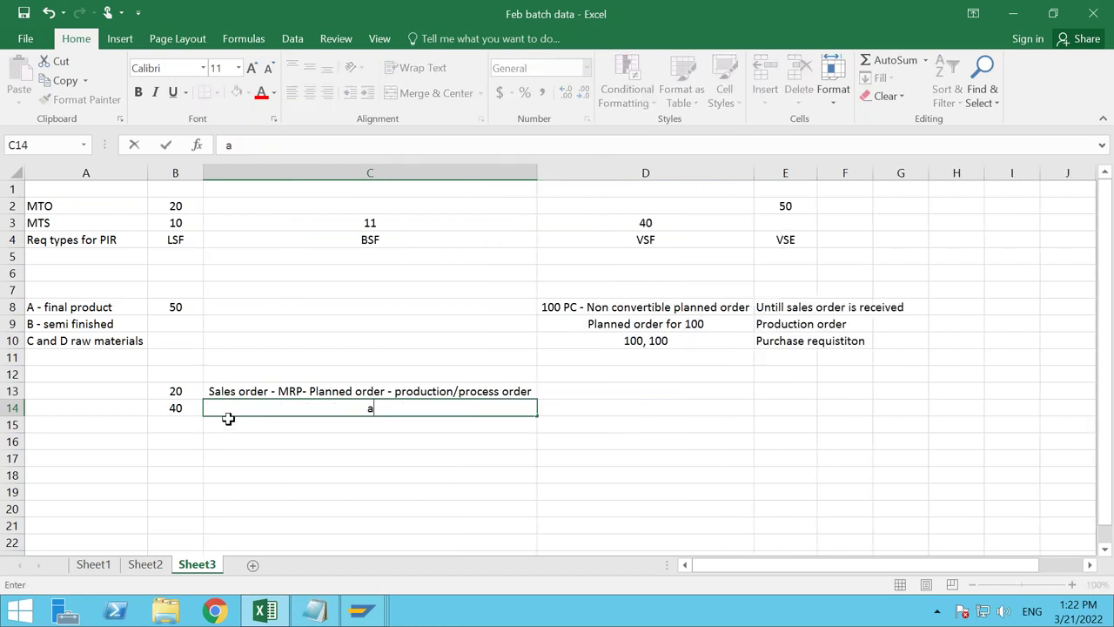